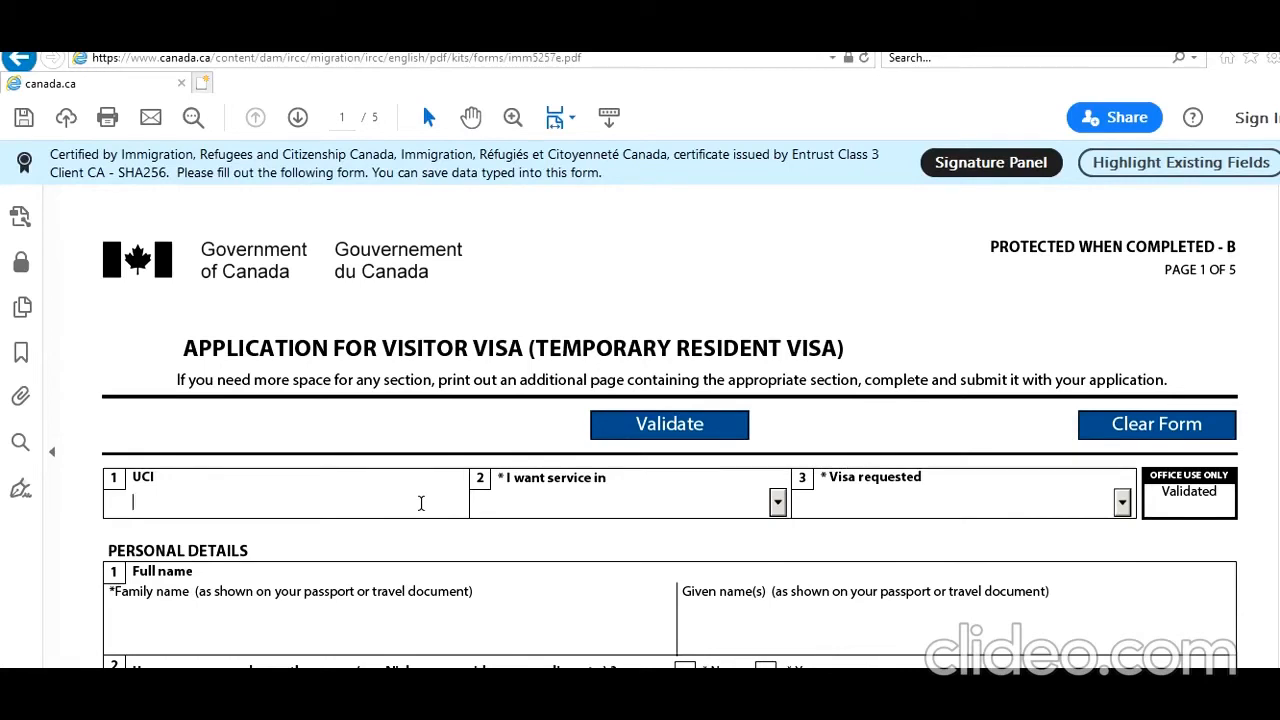
Enter the applicant's UCI number and choose English as the service language.
text(78787878)
key(Tab)
key(Down)
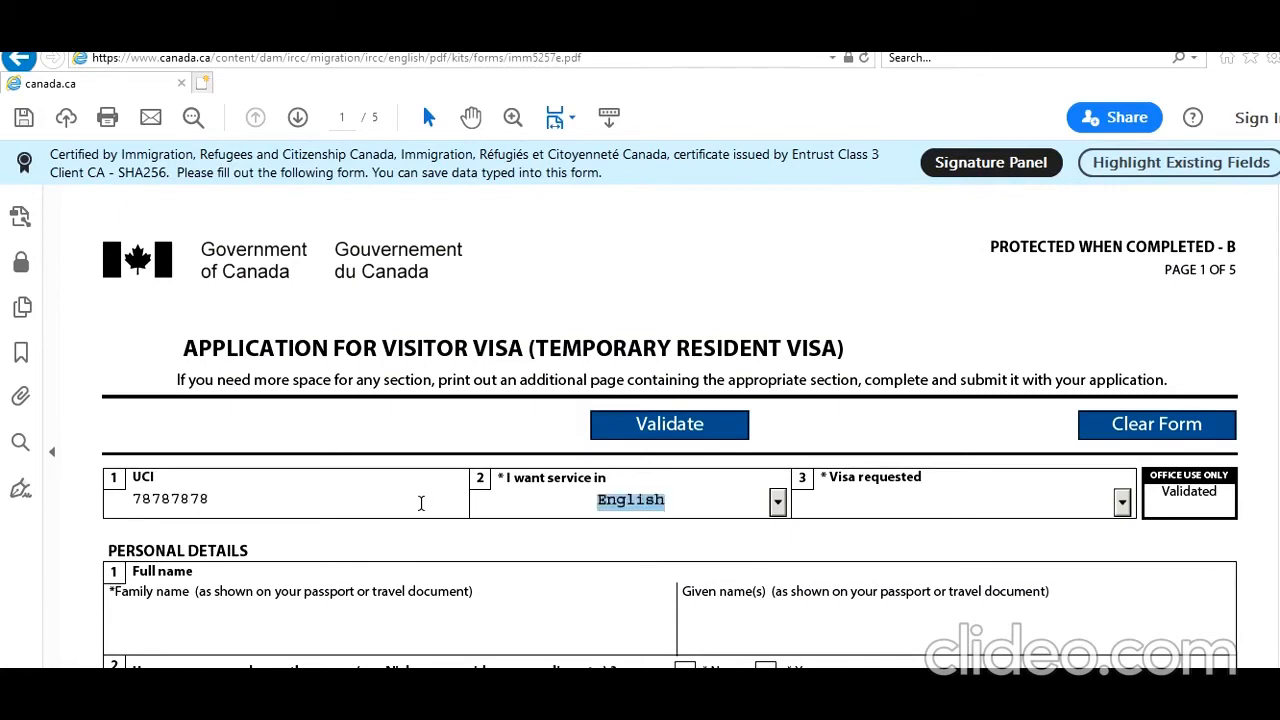
key(Tab)
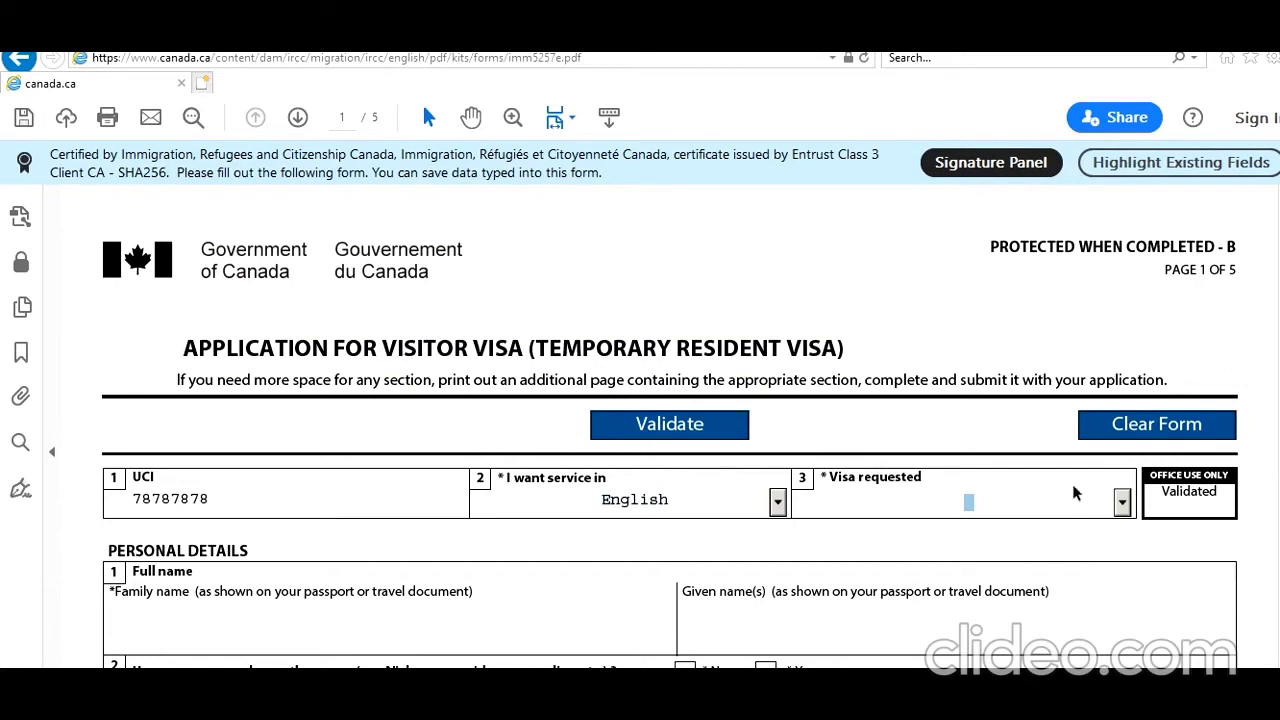
Select Visitor Visa as the visa requested.
click(1122, 504)
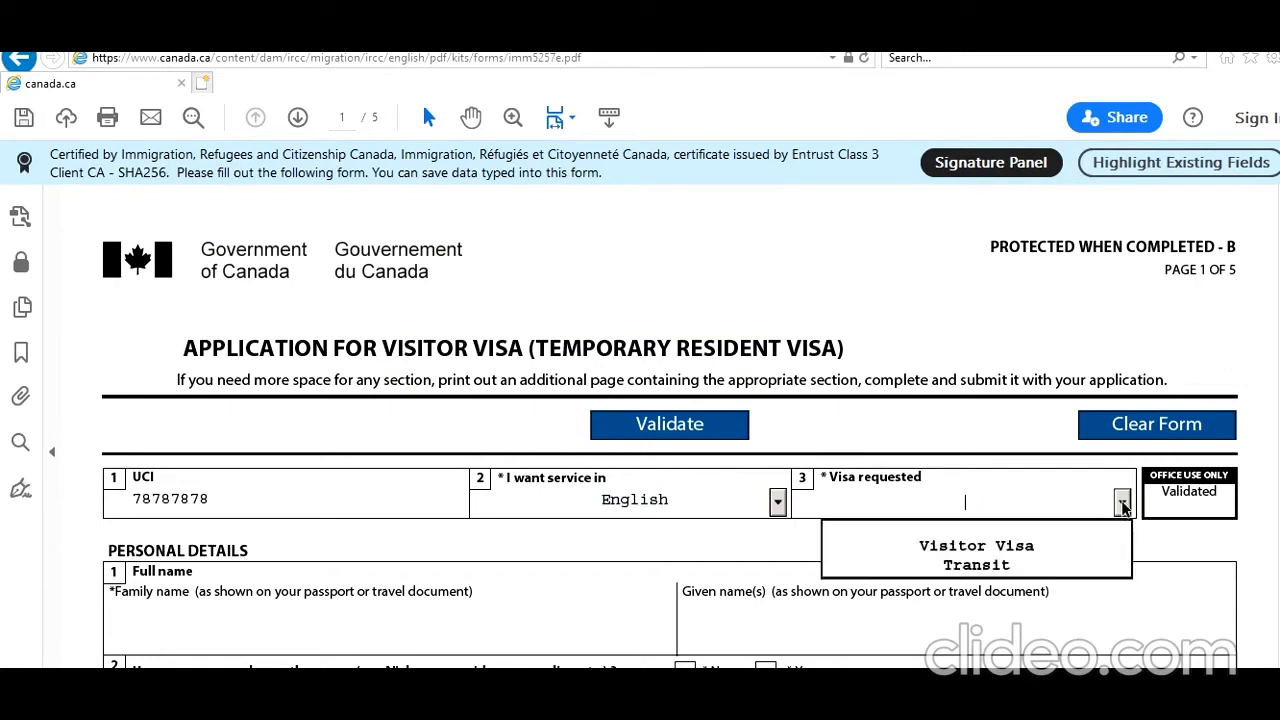
click(1066, 545)
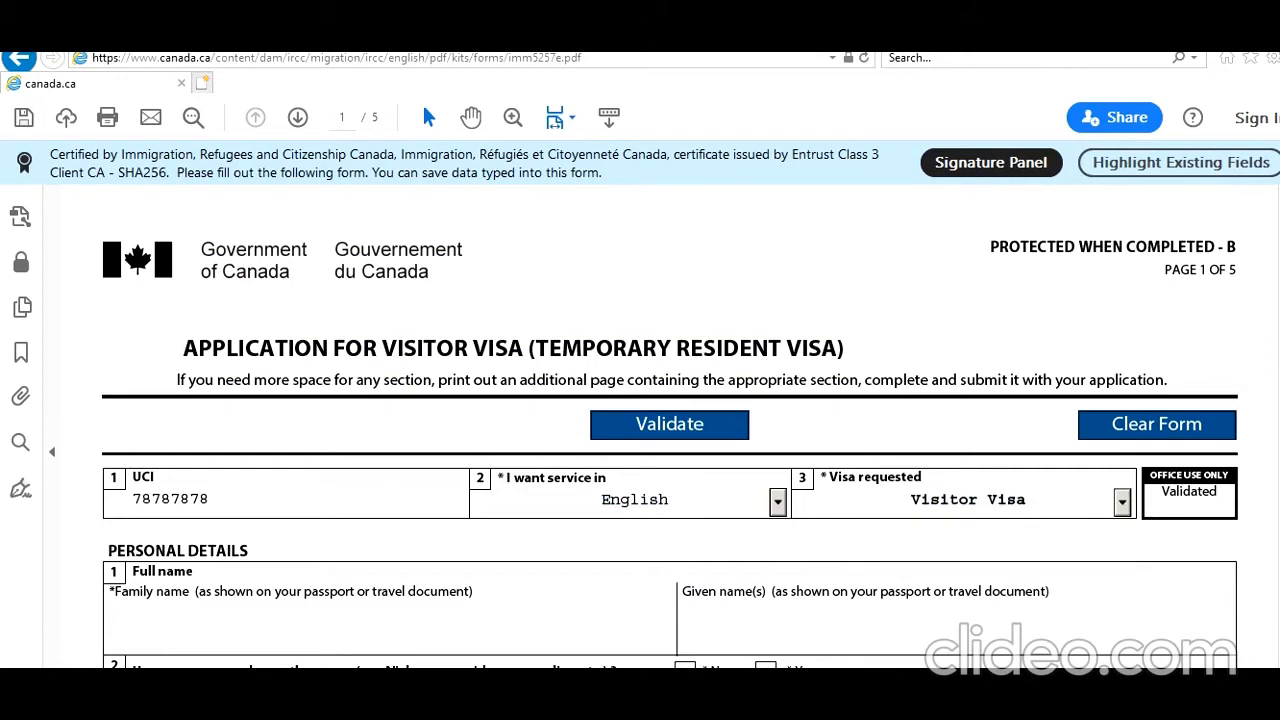
scroll(670, 446, down, 3)
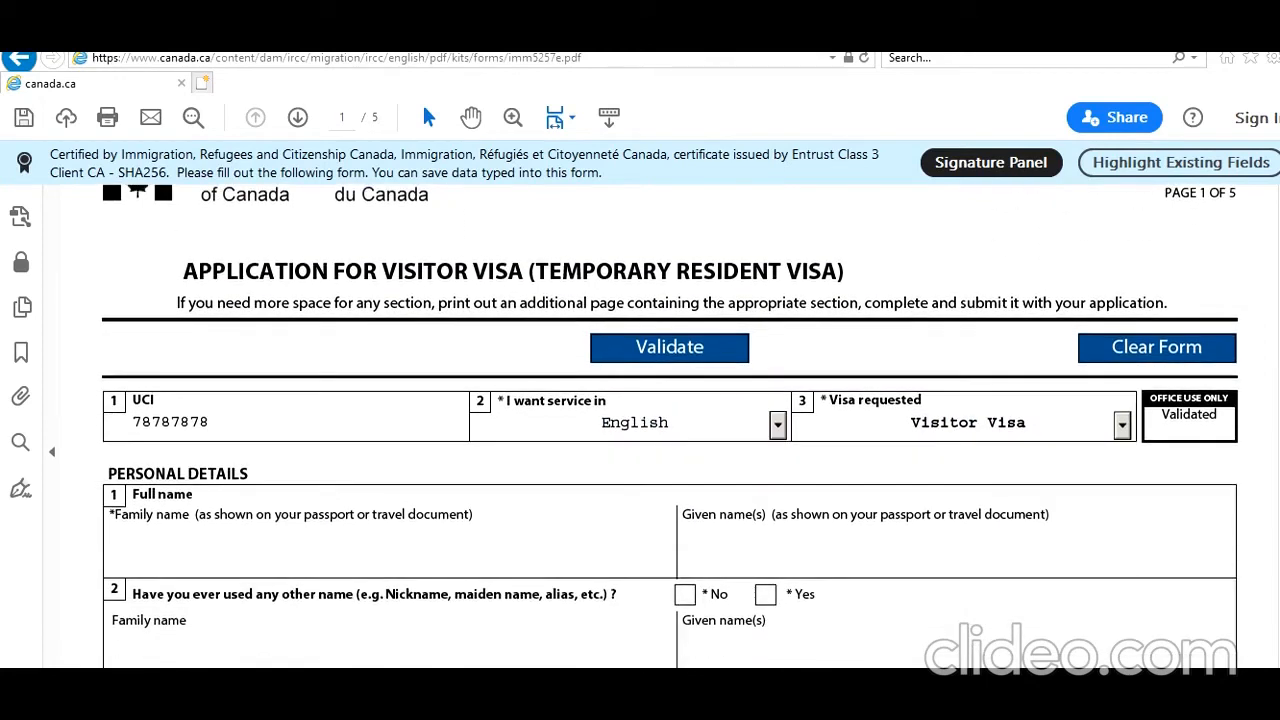
scroll(507, 413, down, 1)
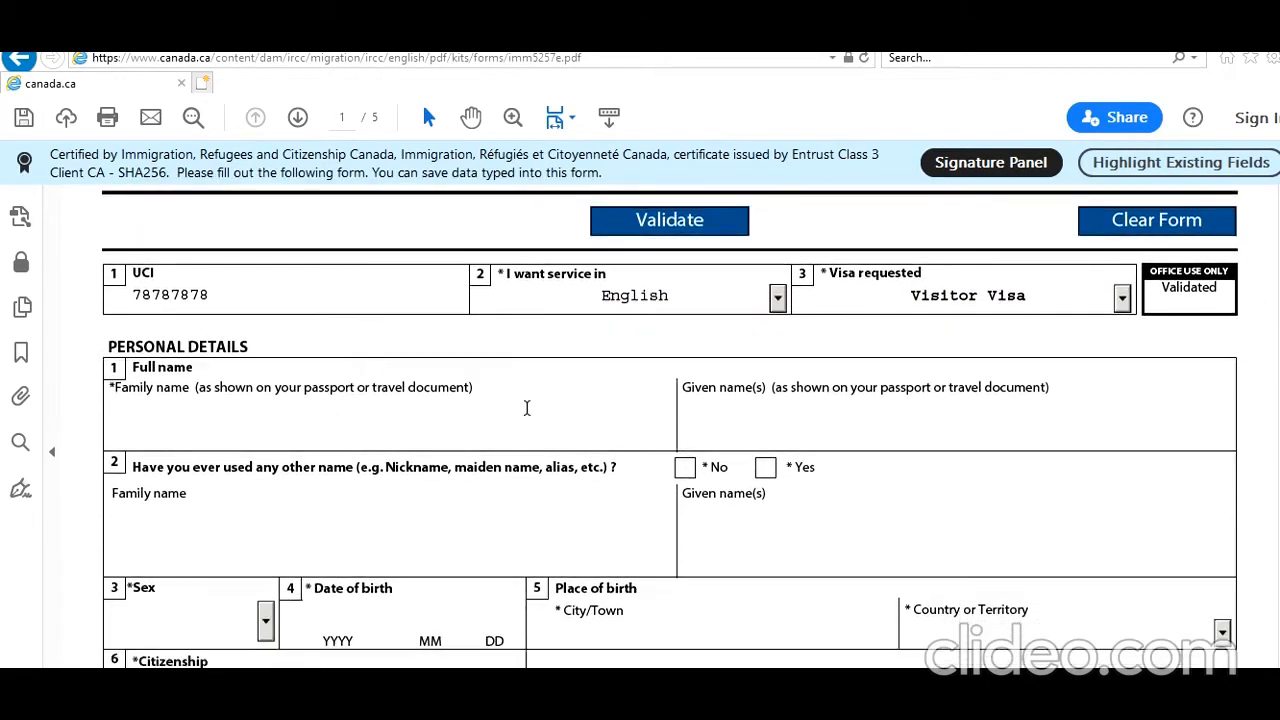
Enter the applicant's family name and given name.
click(507, 413)
text(SM)
key(BackSpace)
text(mith)
key(Tab)
text(John)
Answer No to other names, choose Male, and enter birth date 1996-01-01 in New Delhi, India.
click(690, 470)
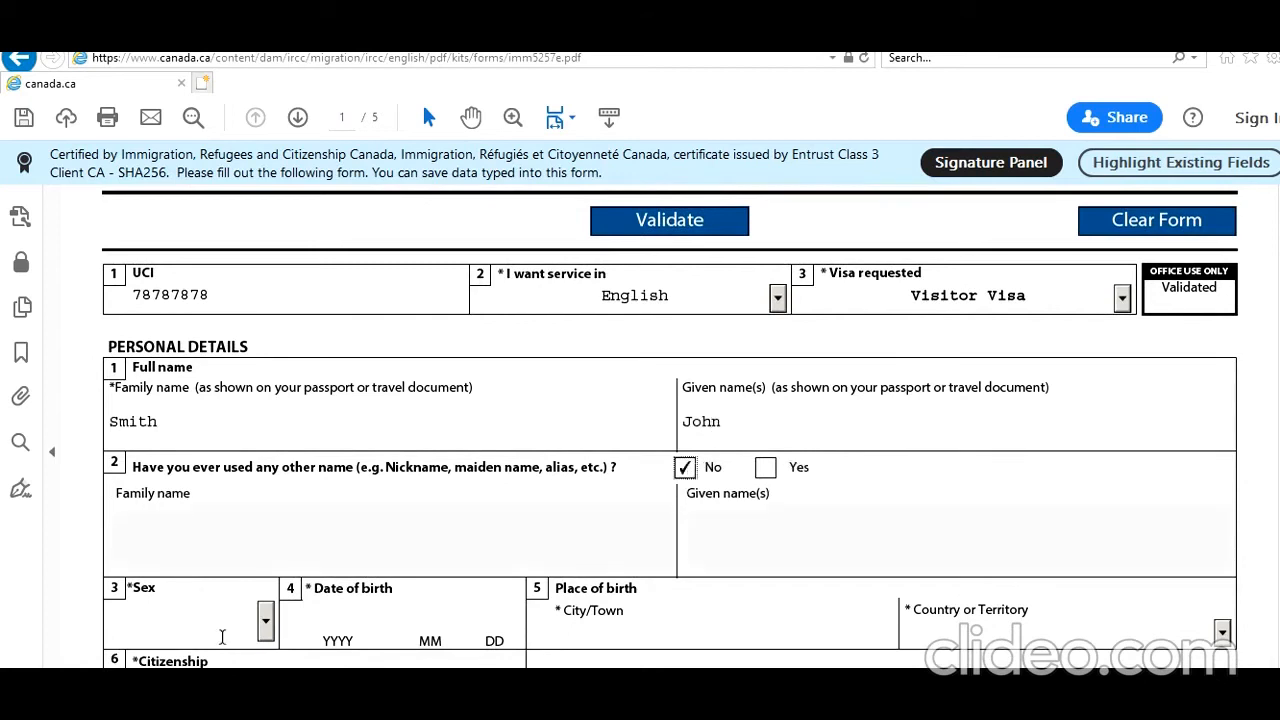
click(266, 628)
click(208, 690)
click(306, 622)
text(1996)
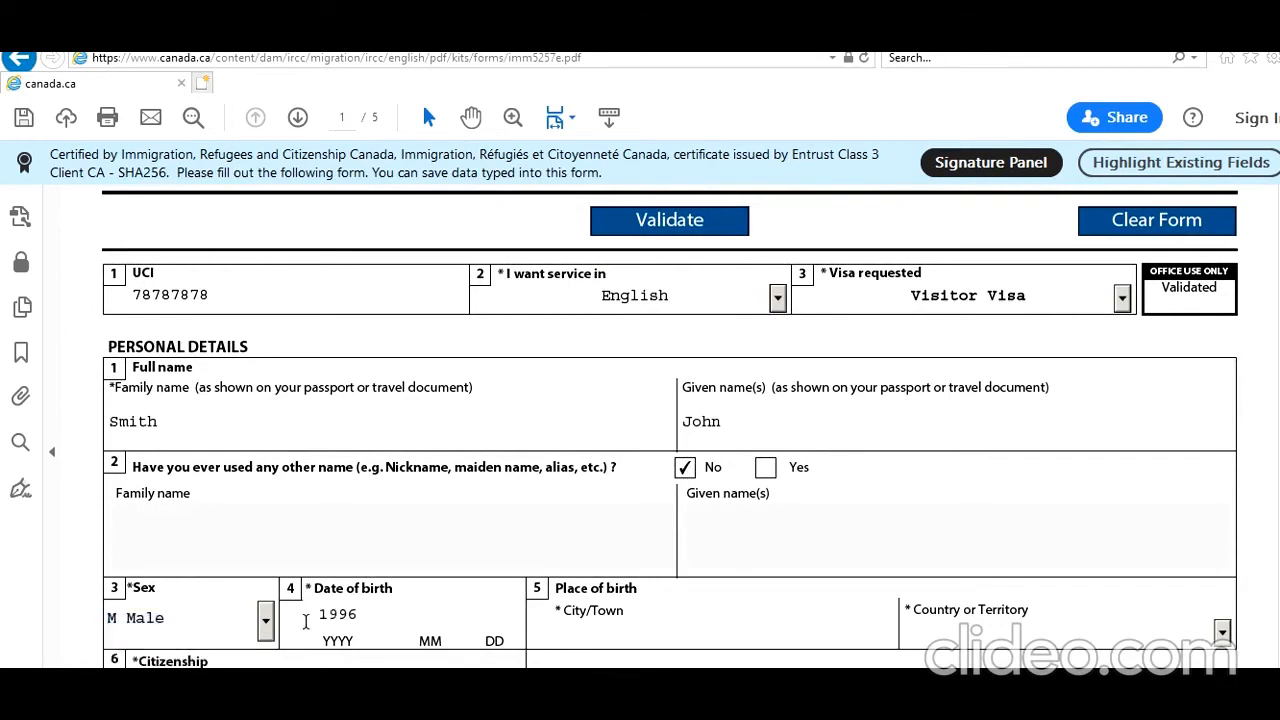
text(0101)
text(New)
text( De)
text(lhi)
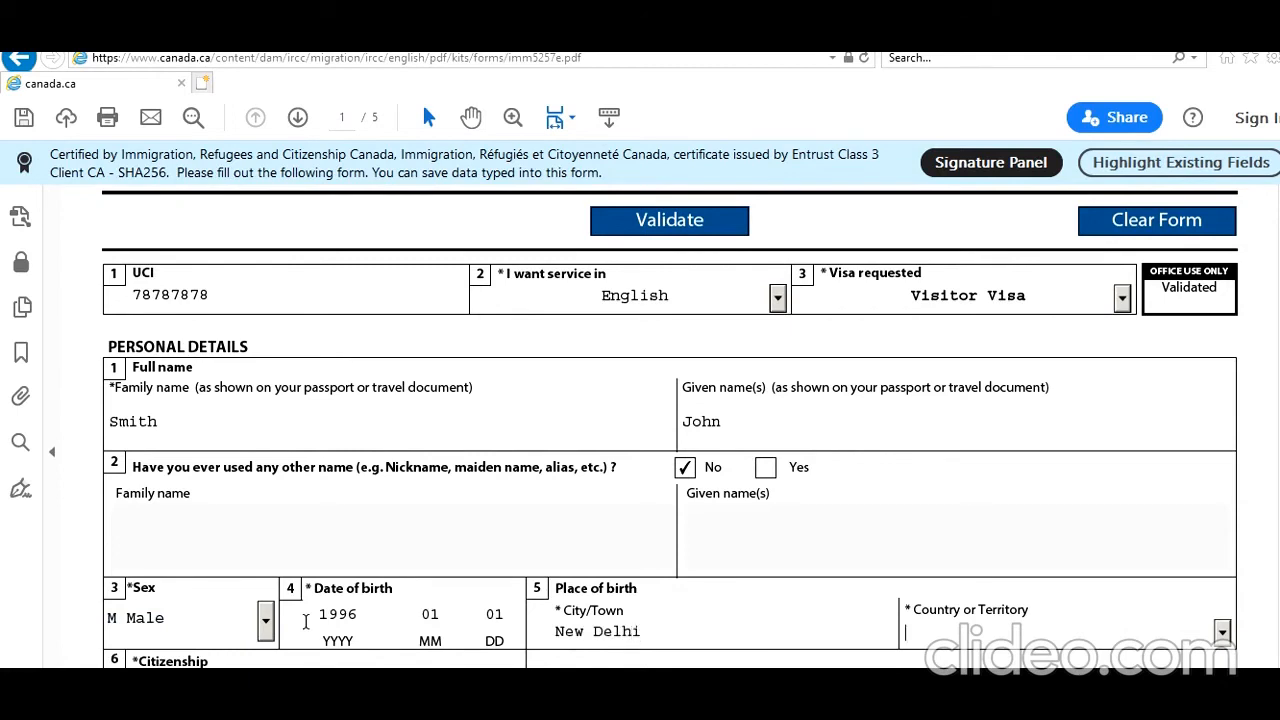
text(India)
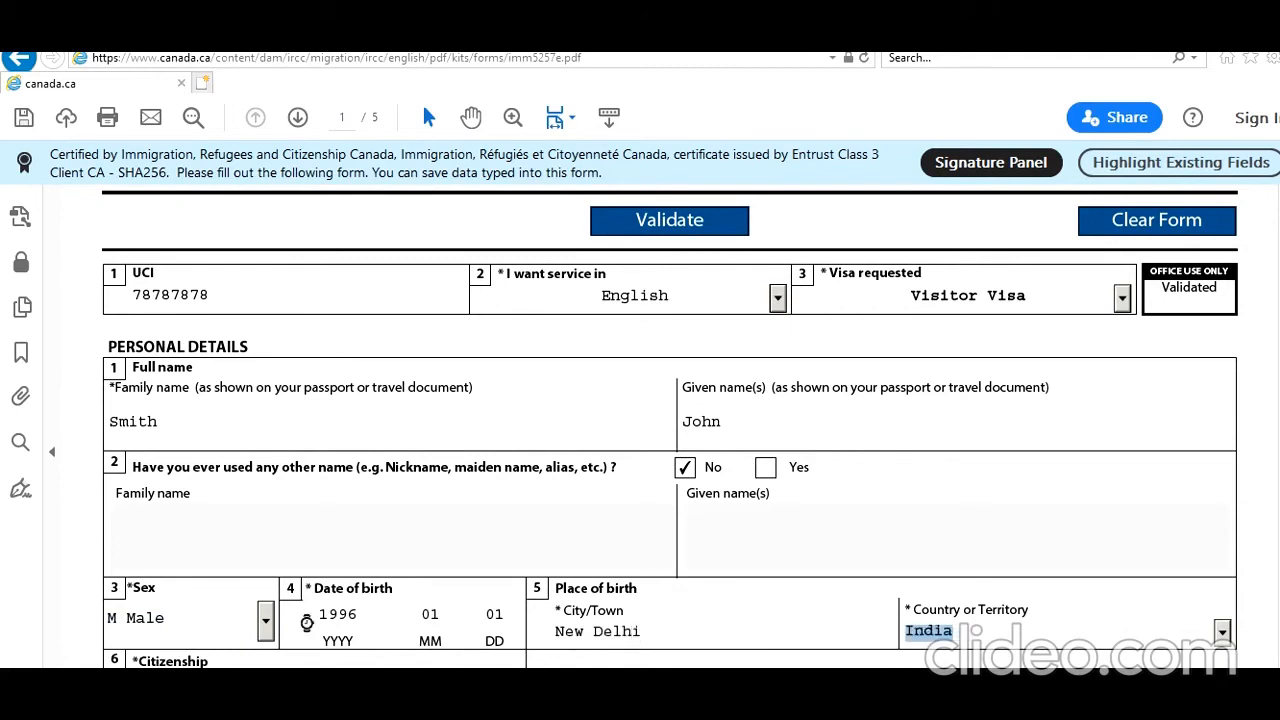
key(Return)
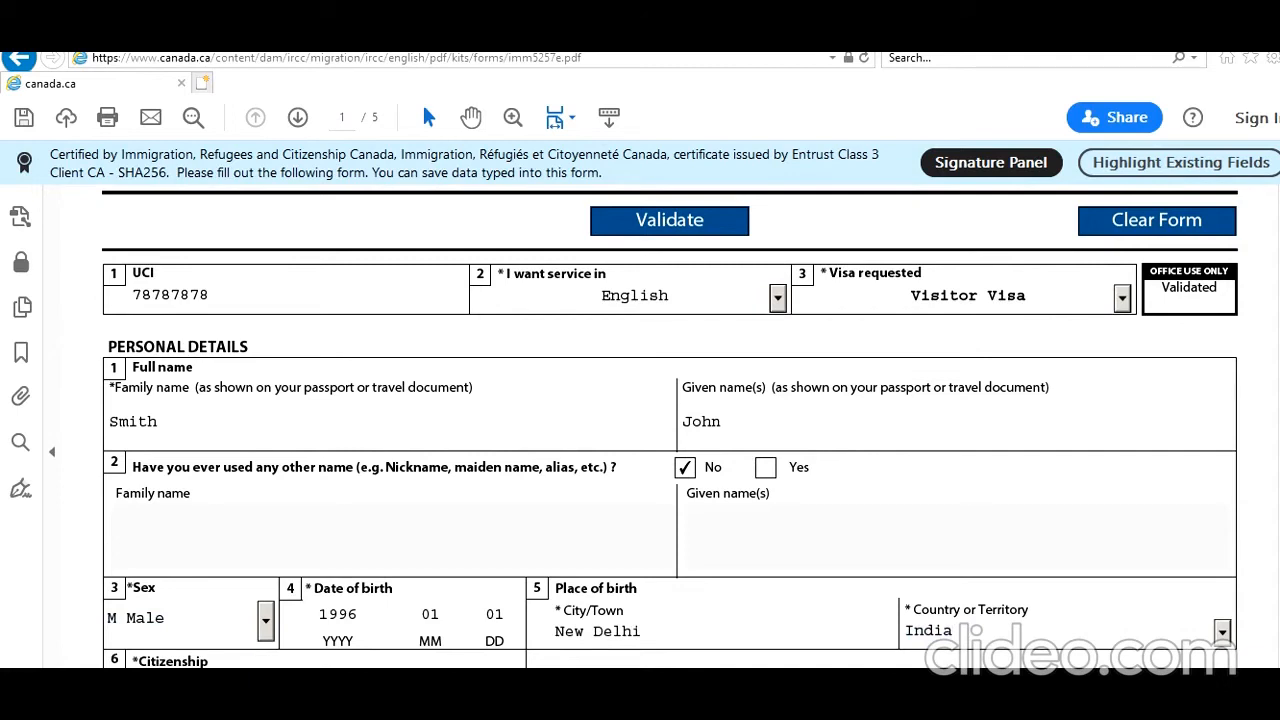
scroll(670, 430, down, 3)
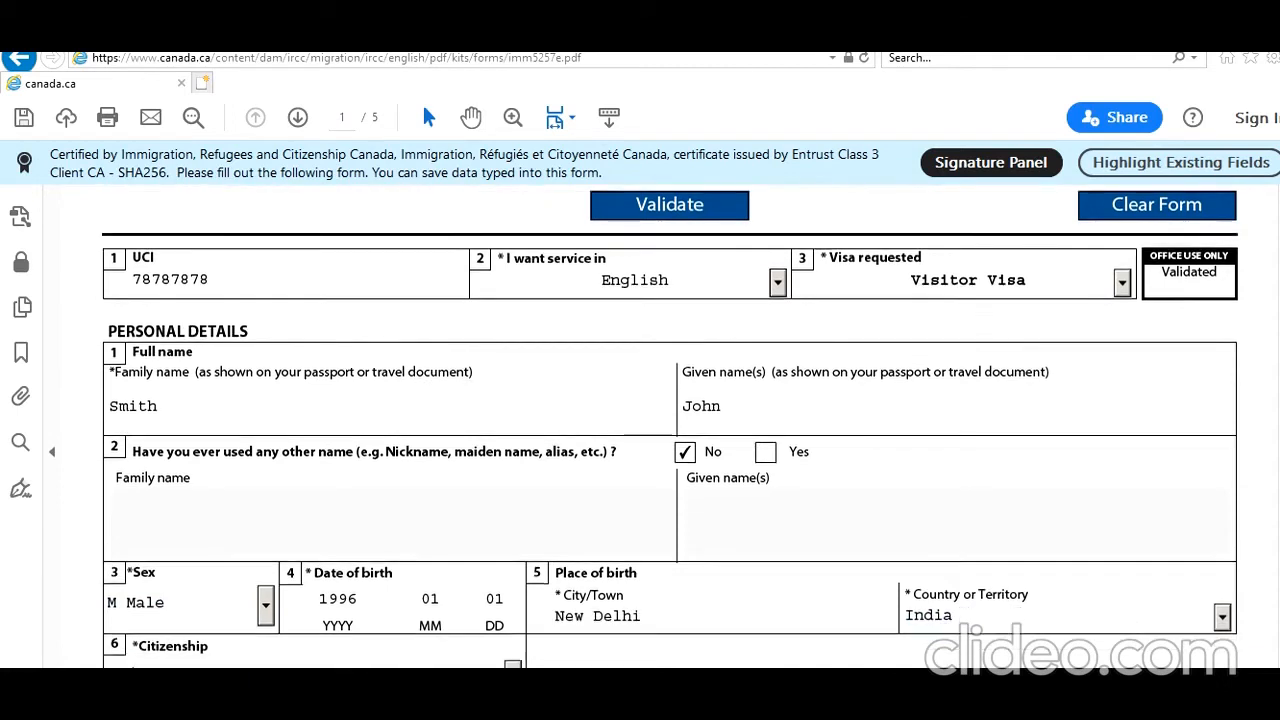
Set citizenship and country of residence to India with status Citizen.
scroll(670, 430, down, 4)
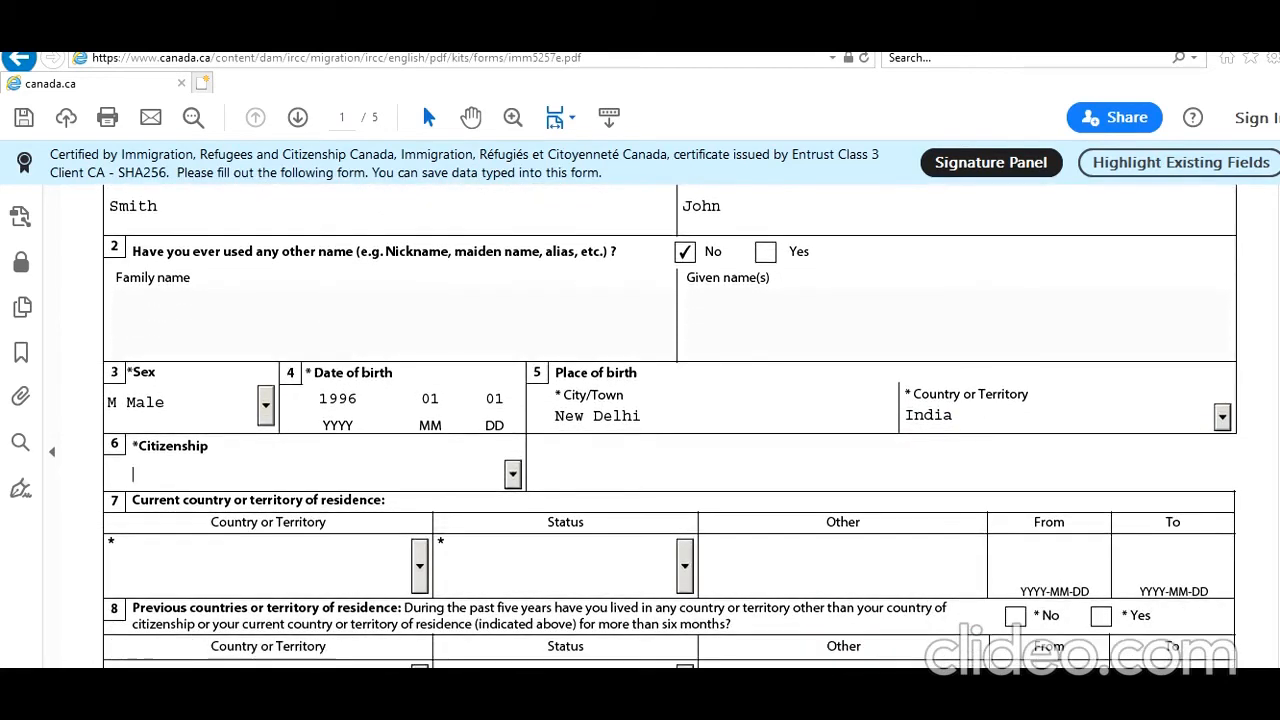
click(395, 475)
text(in)
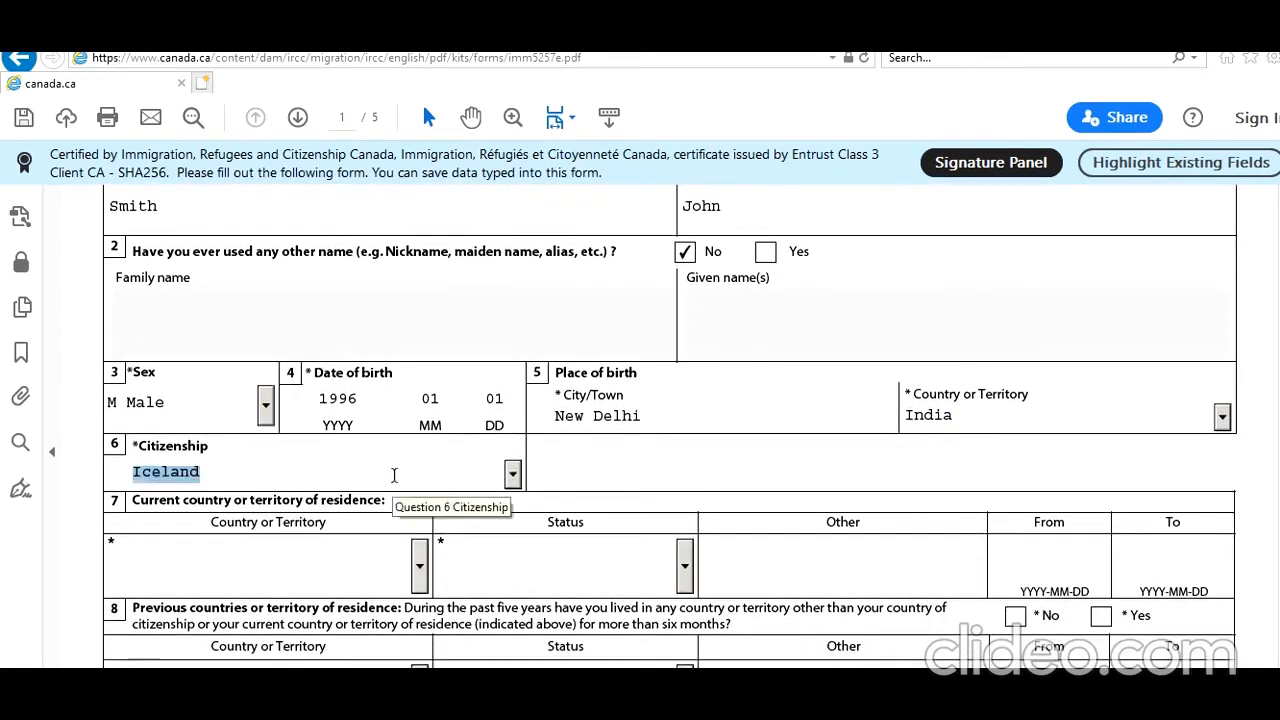
key(Tab)
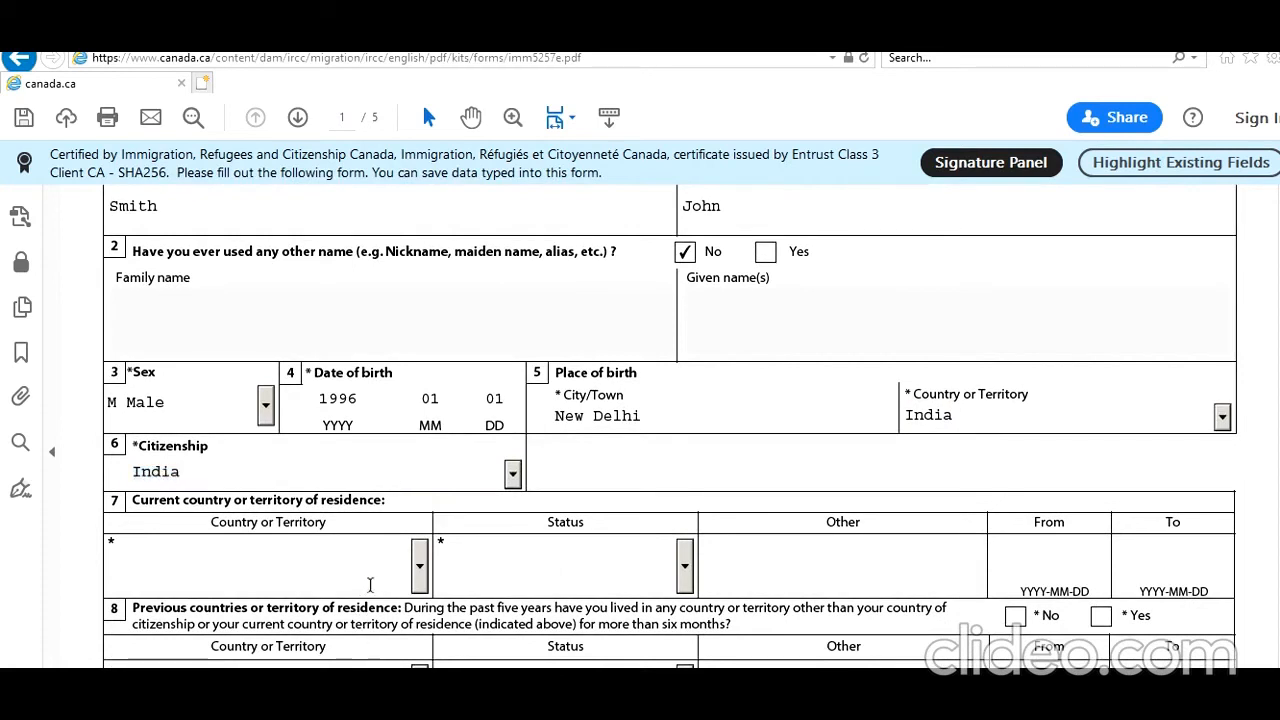
click(420, 568)
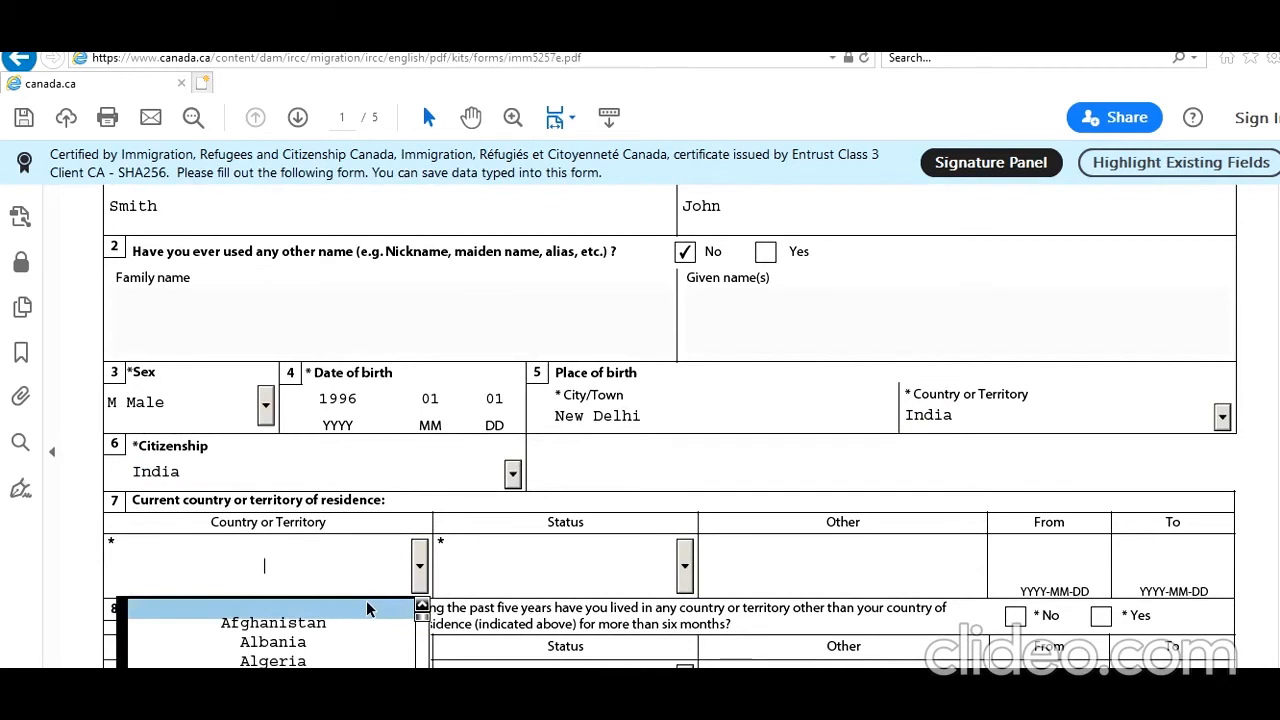
text(India)
key(Return)
key(Tab)
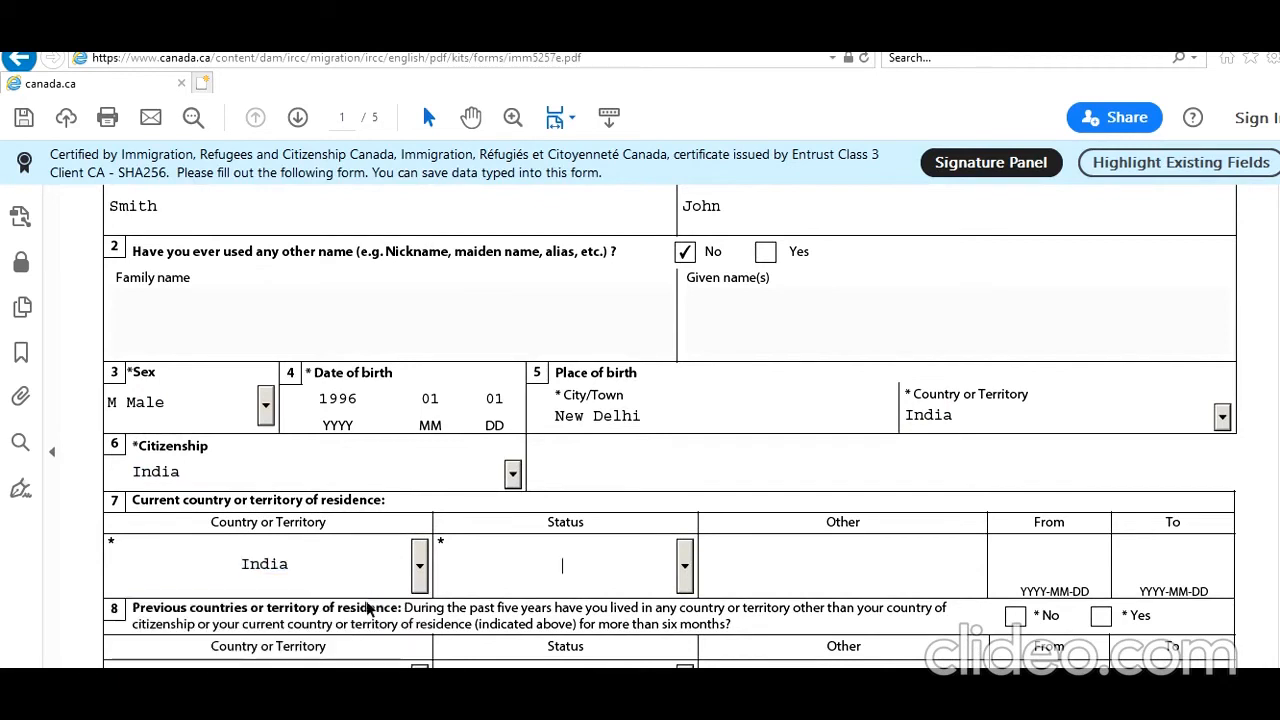
text(Citizen)
key(Return)
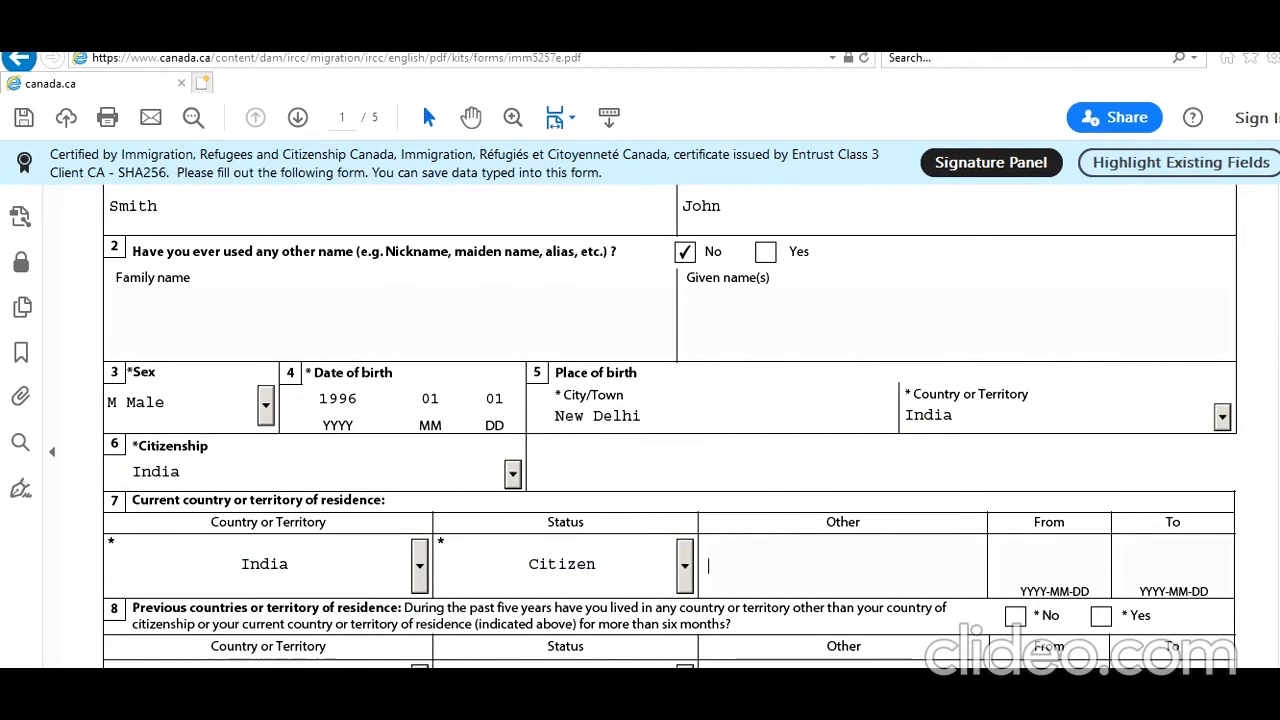
Answer No to other previous residences, Yes to applying from residence country, and choose Single.
scroll(670, 430, down, 5)
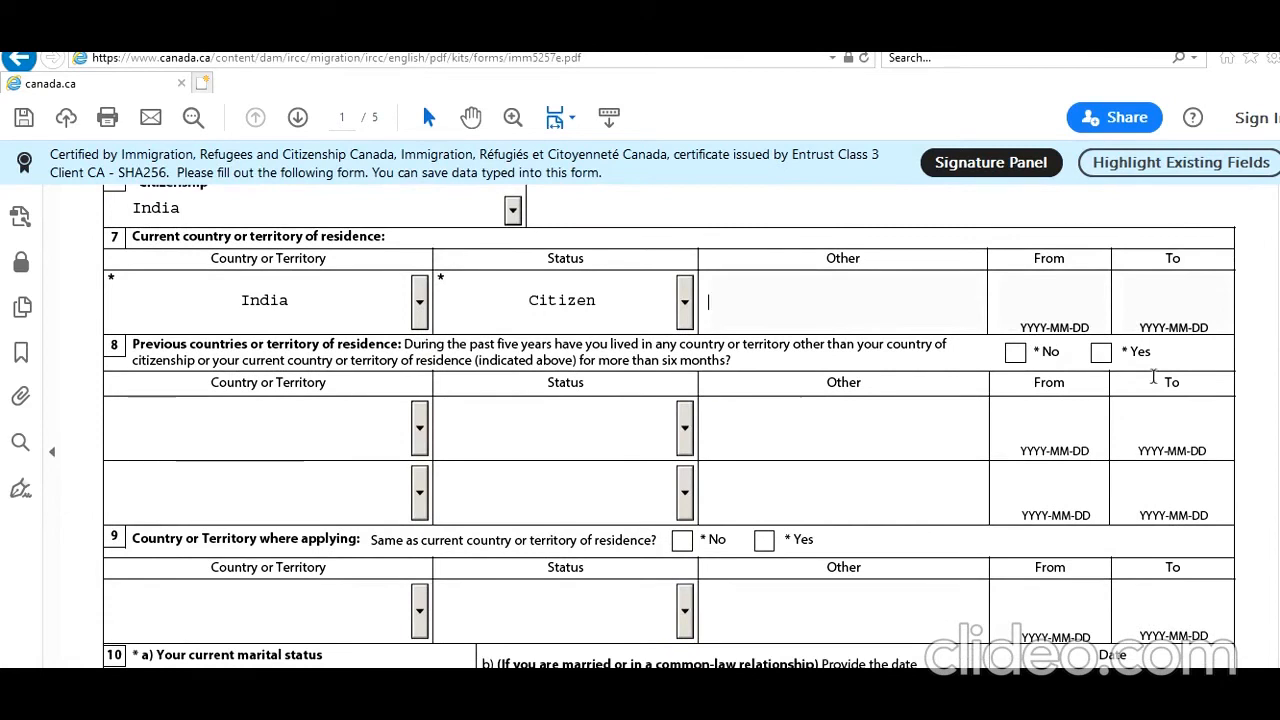
click(1015, 353)
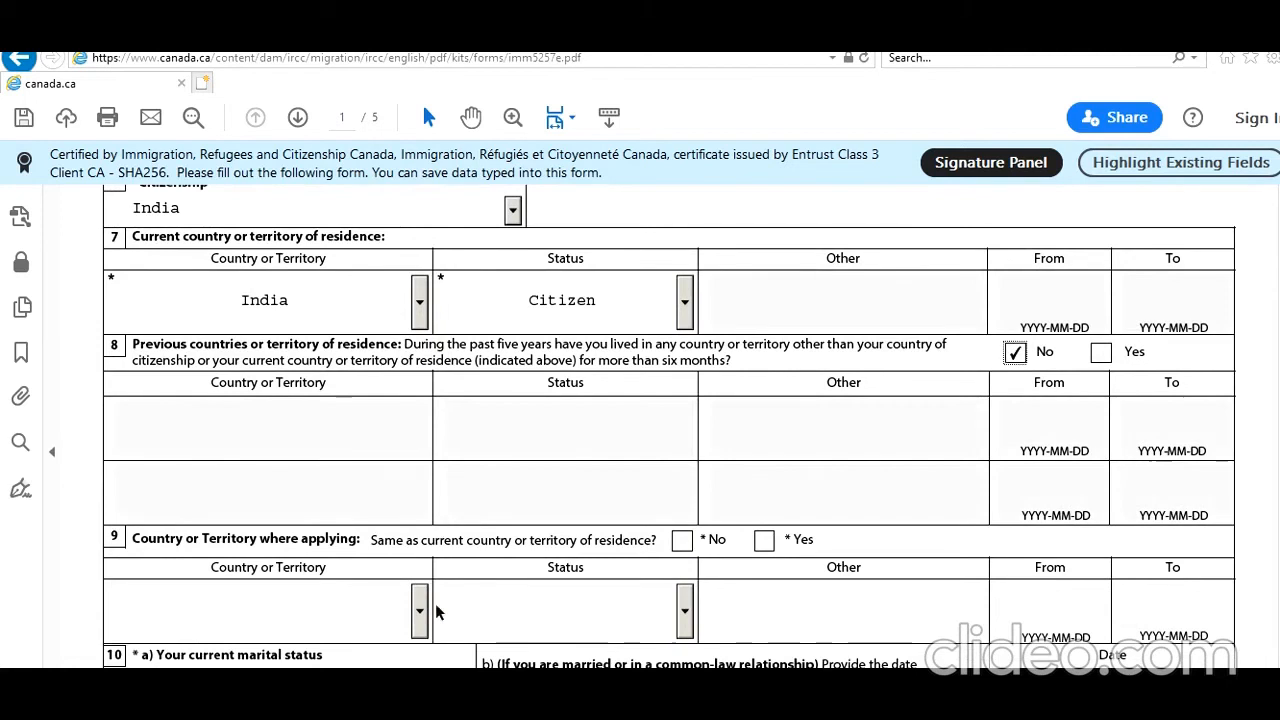
click(764, 541)
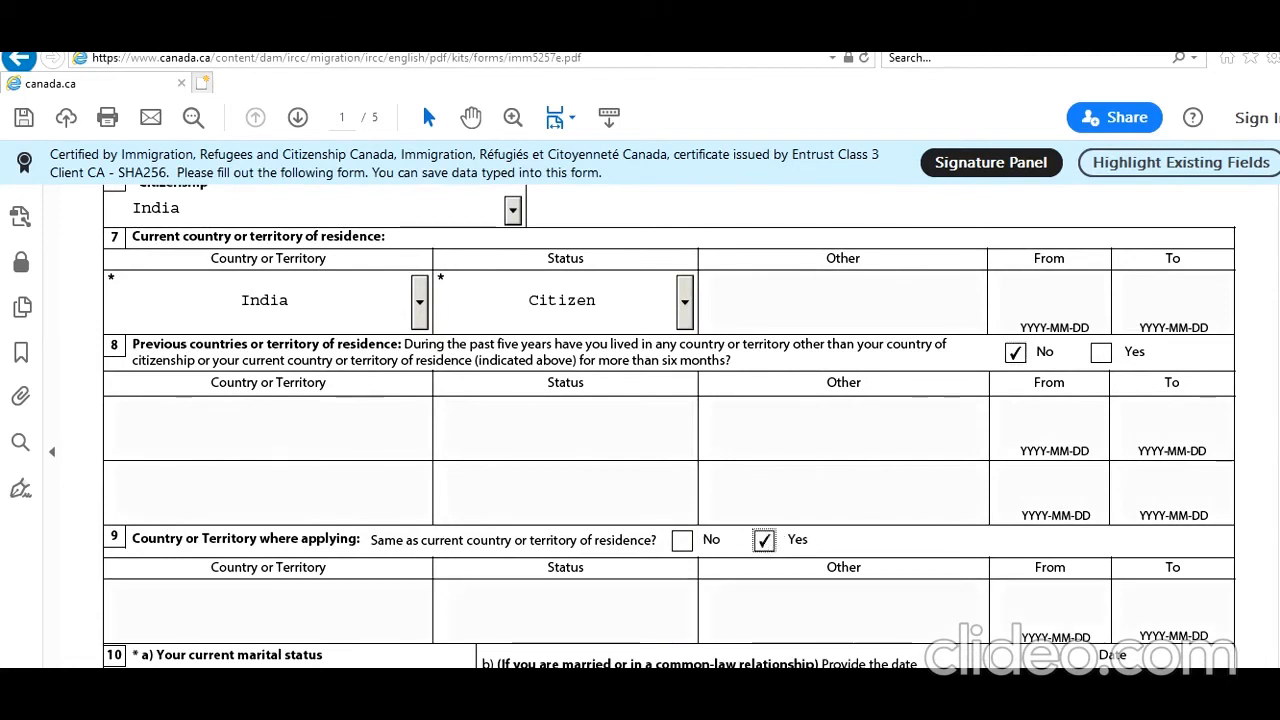
scroll(432, 362, down, 5)
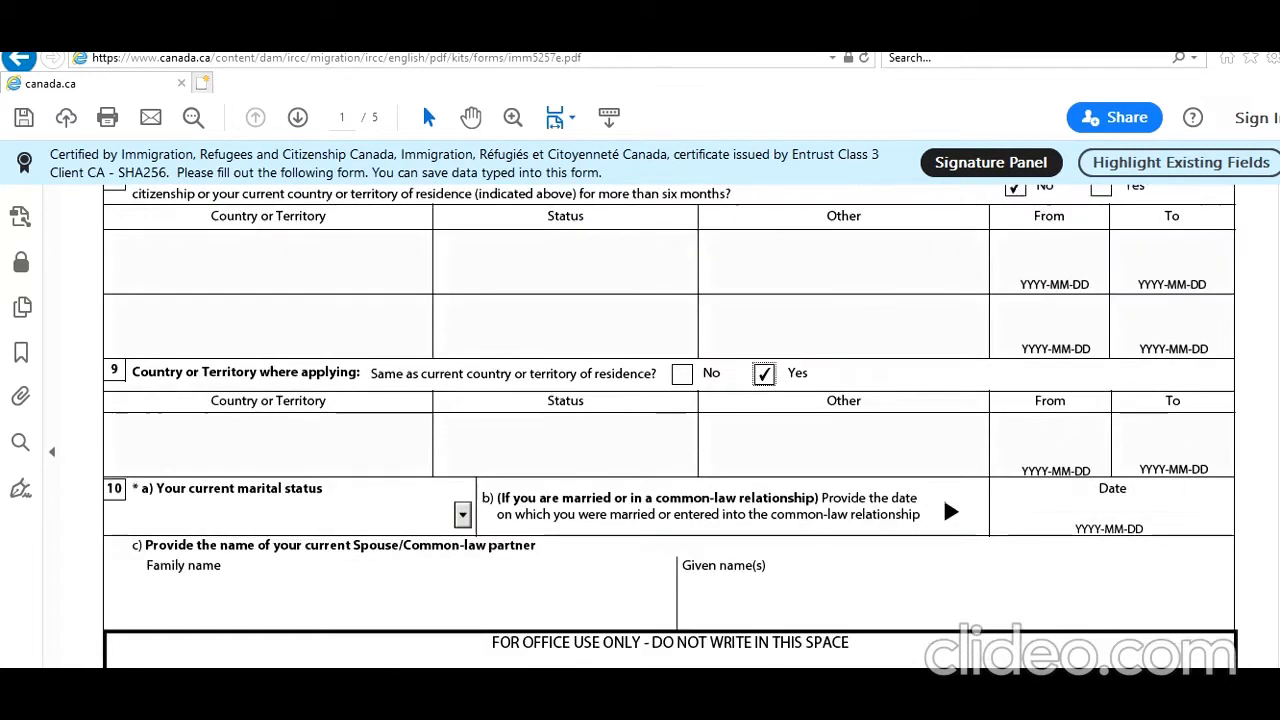
click(462, 423)
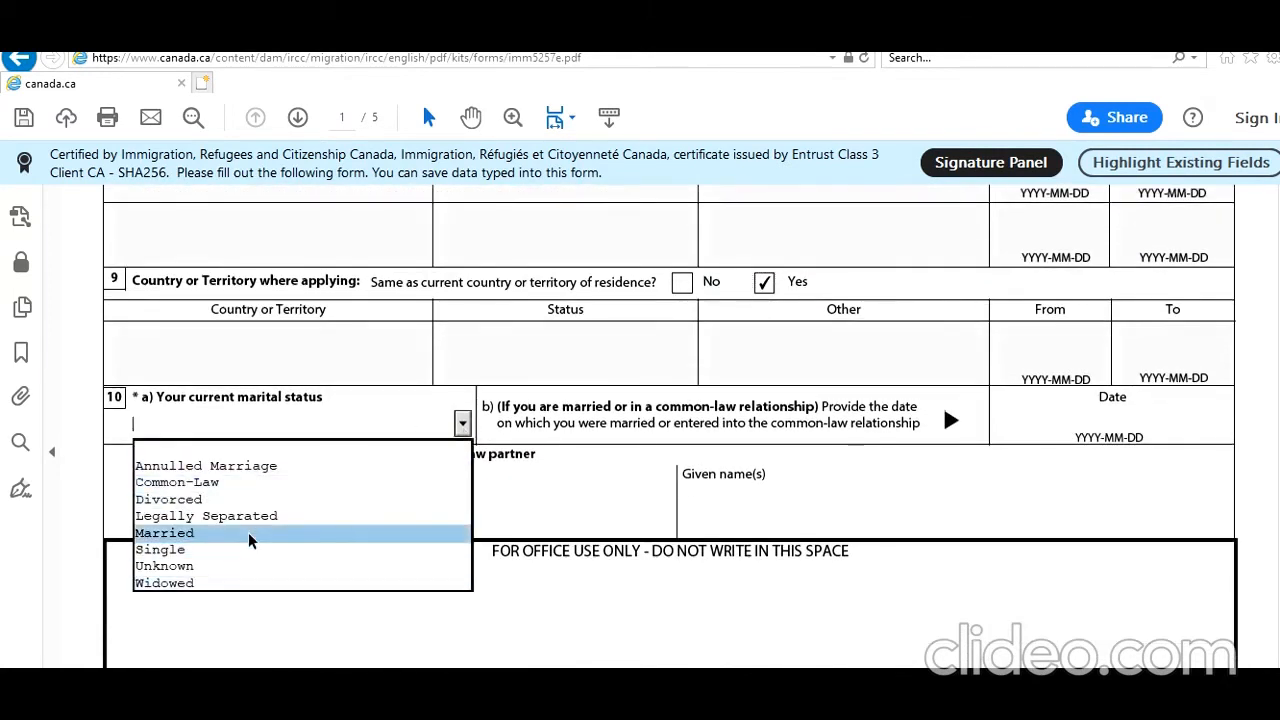
click(236, 558)
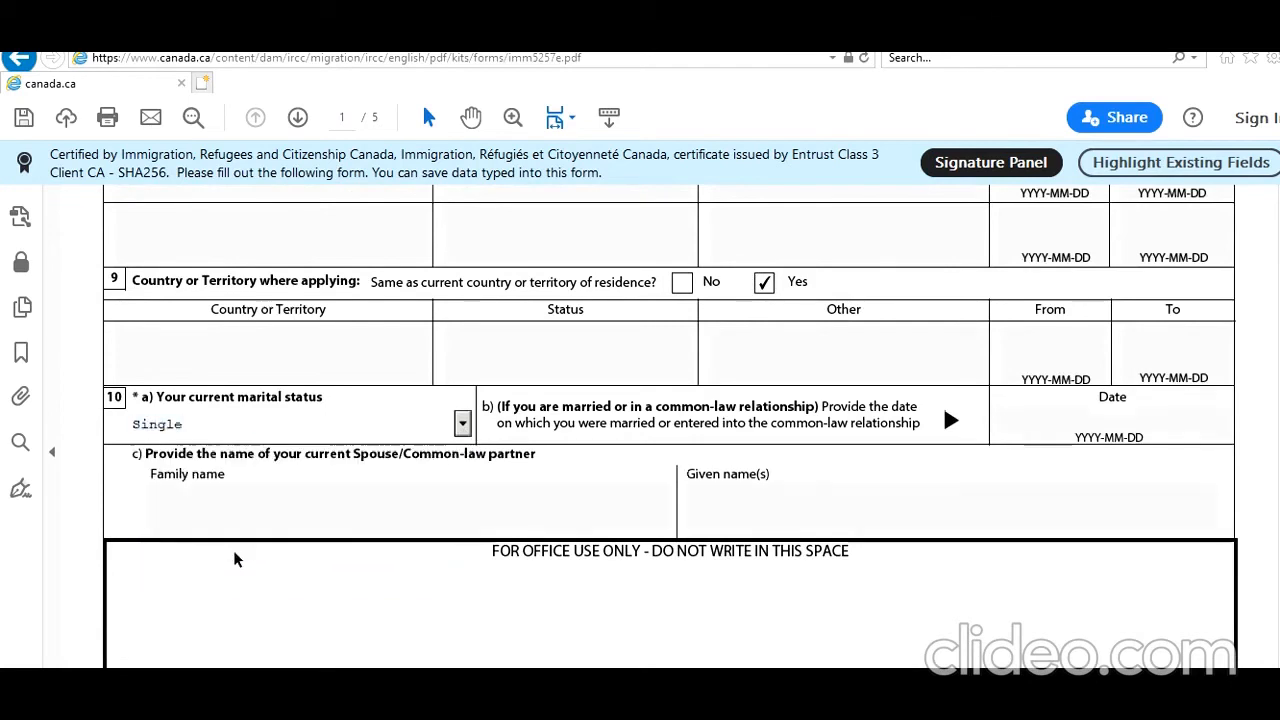
scroll(942, 402, down, 5)
scroll(670, 438, down, 2)
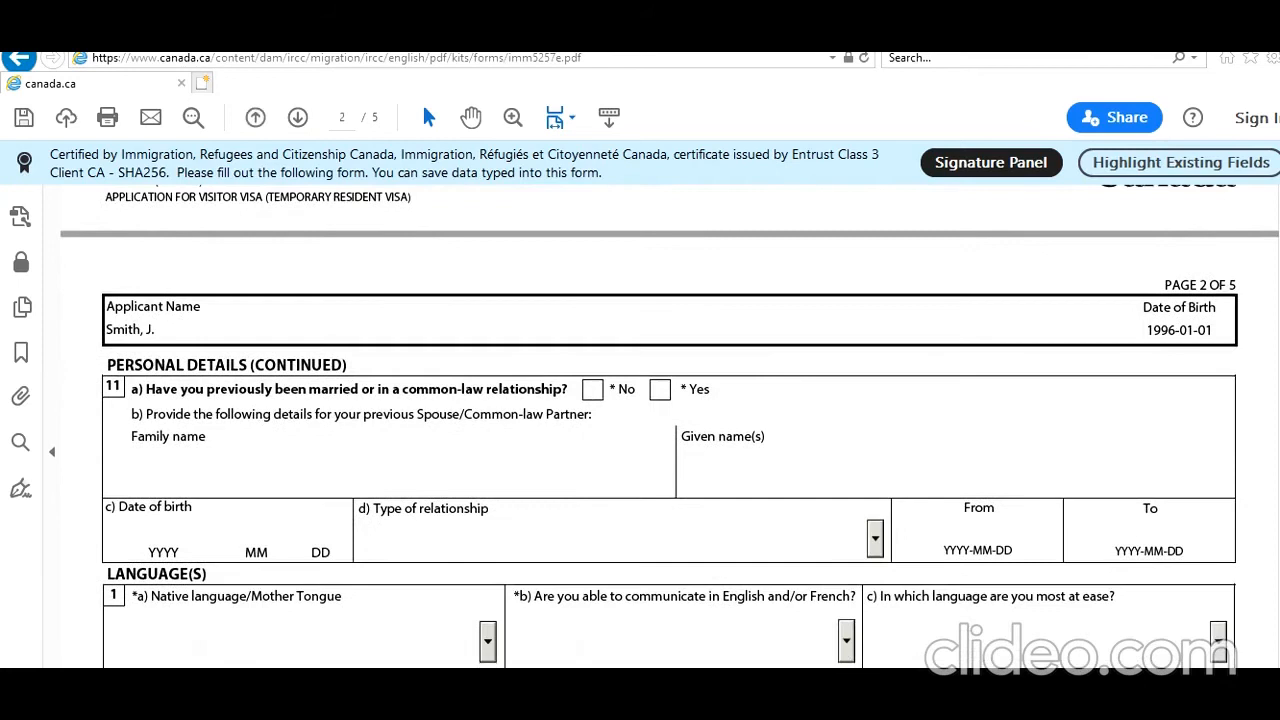
Answer No to previous marriage, set native language Hindi, communication English, and Yes to language test.
click(596, 392)
click(402, 622)
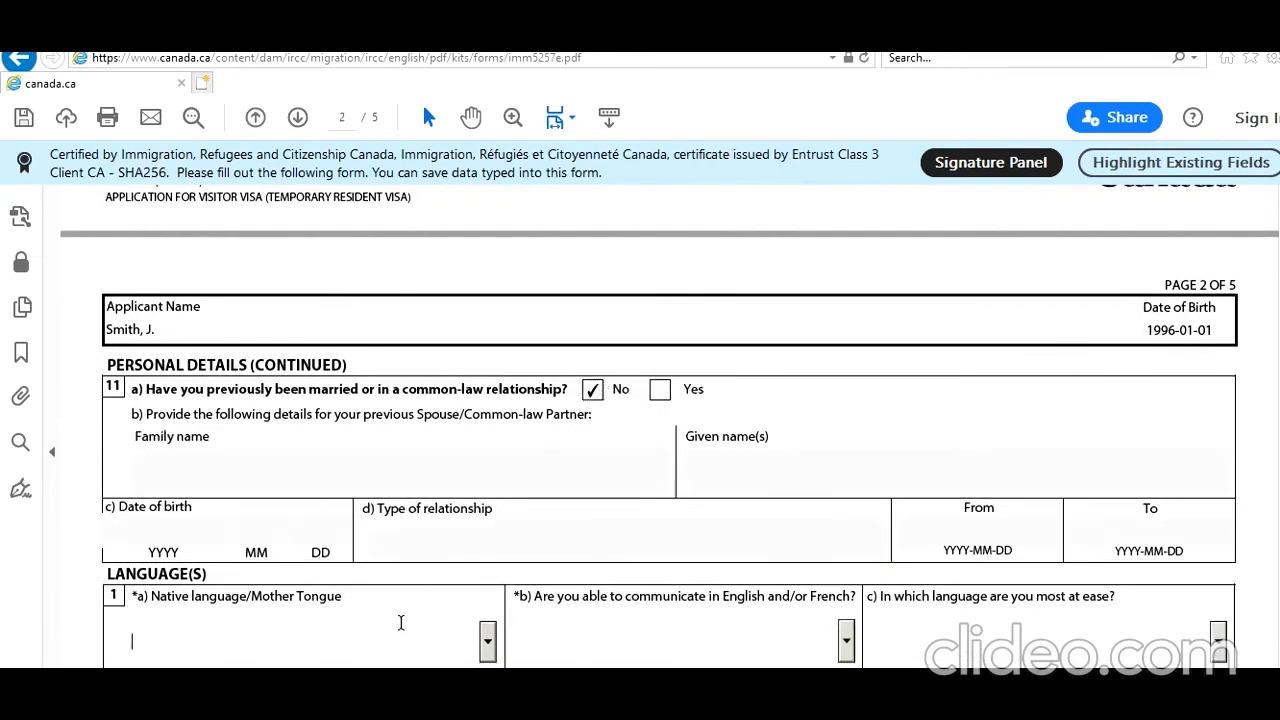
key(h)
key(h)
key(h)
key(h)
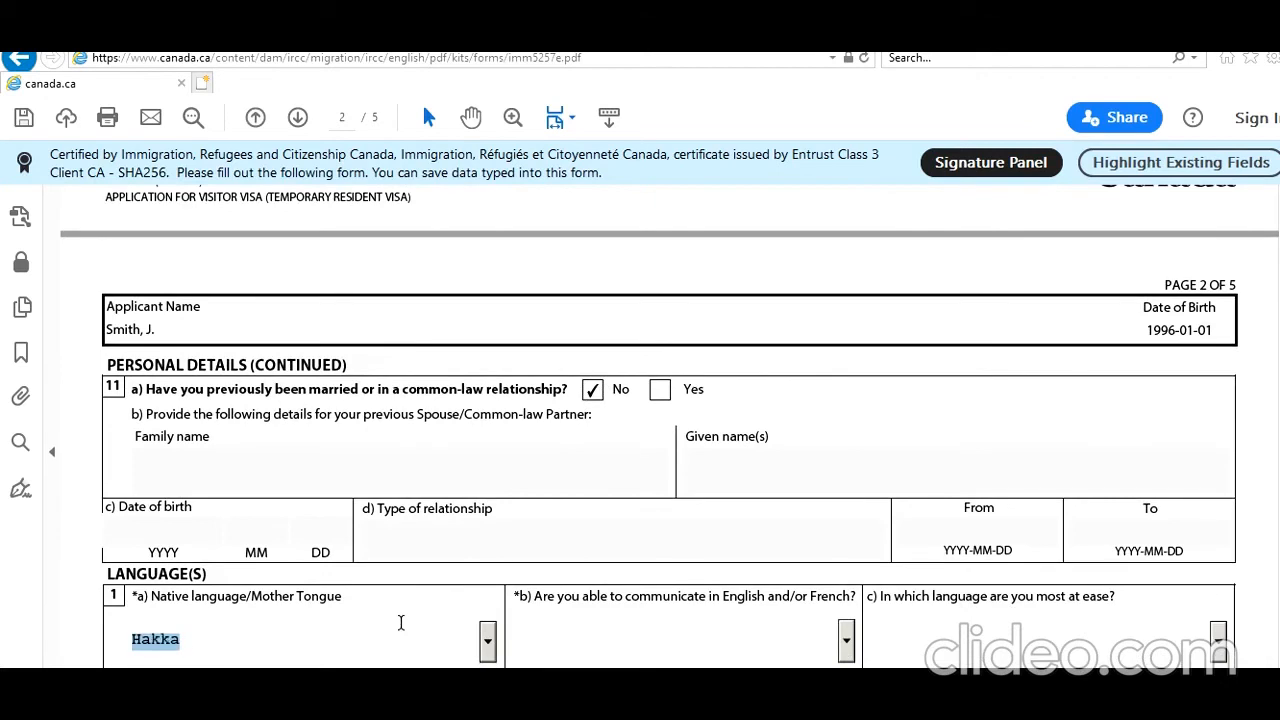
key(h)
key(h)
key(h)
key(h)
key(h)
key(h)
key(Tab)
key(e)
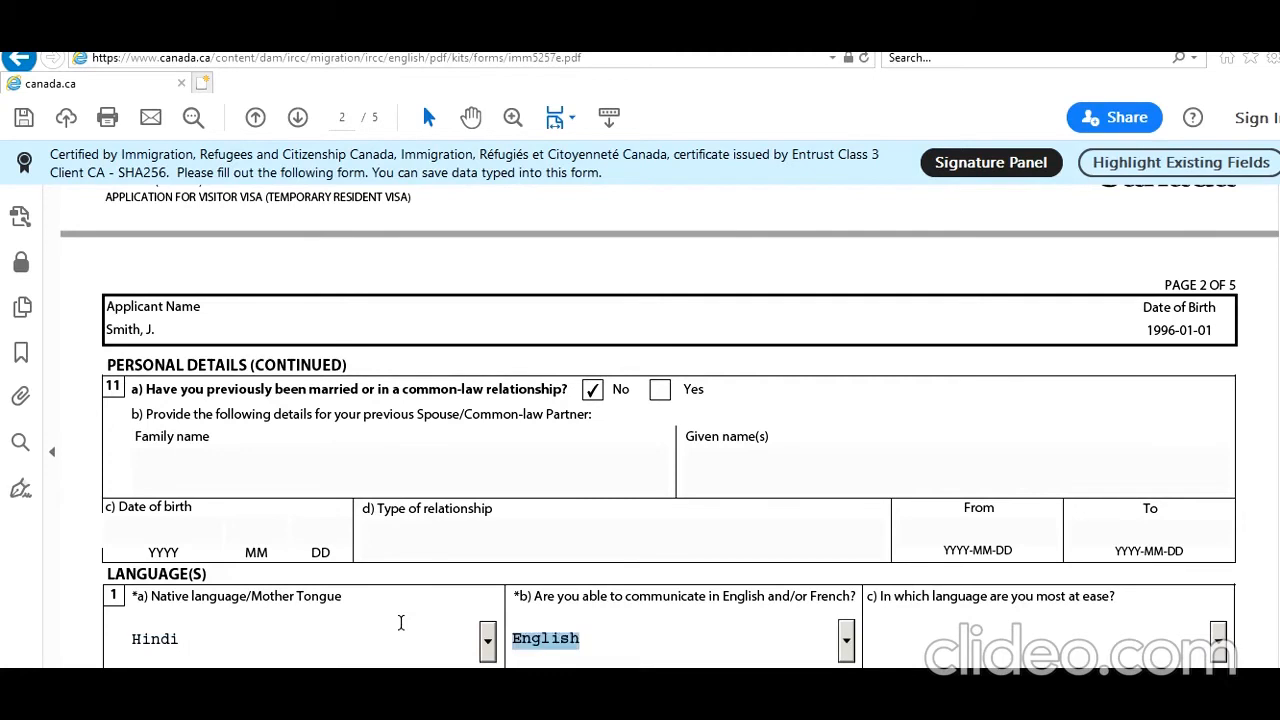
key(Tab)
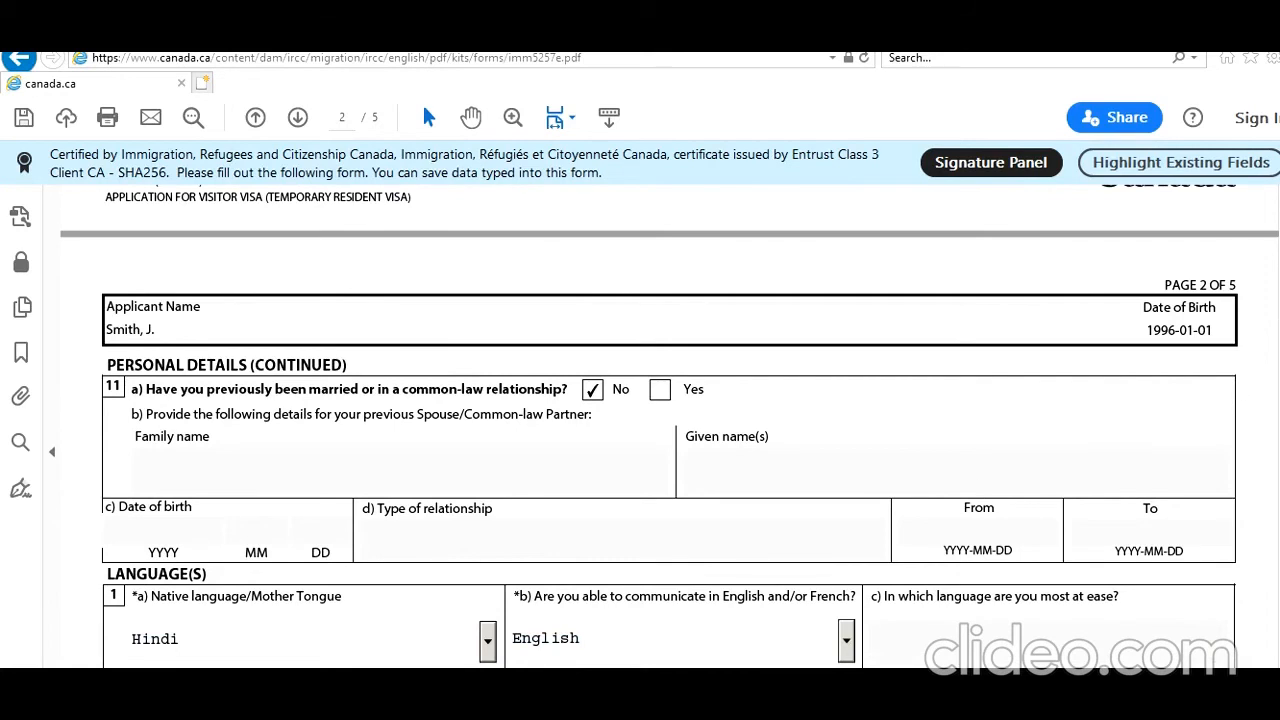
scroll(834, 350, down, 3)
click(821, 351)
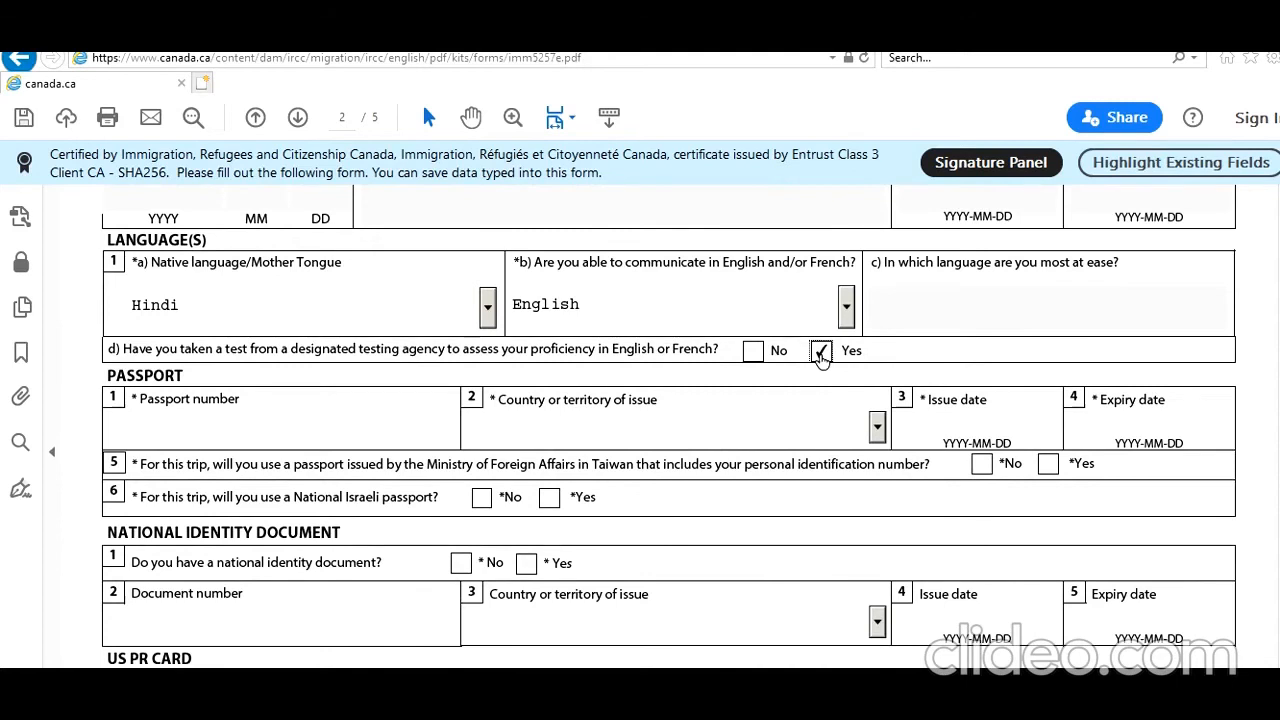
Enter the passport number, issuing country India, dates 2017-01-10 to 2027-01-09, and Yes to national ID.
click(280, 413)
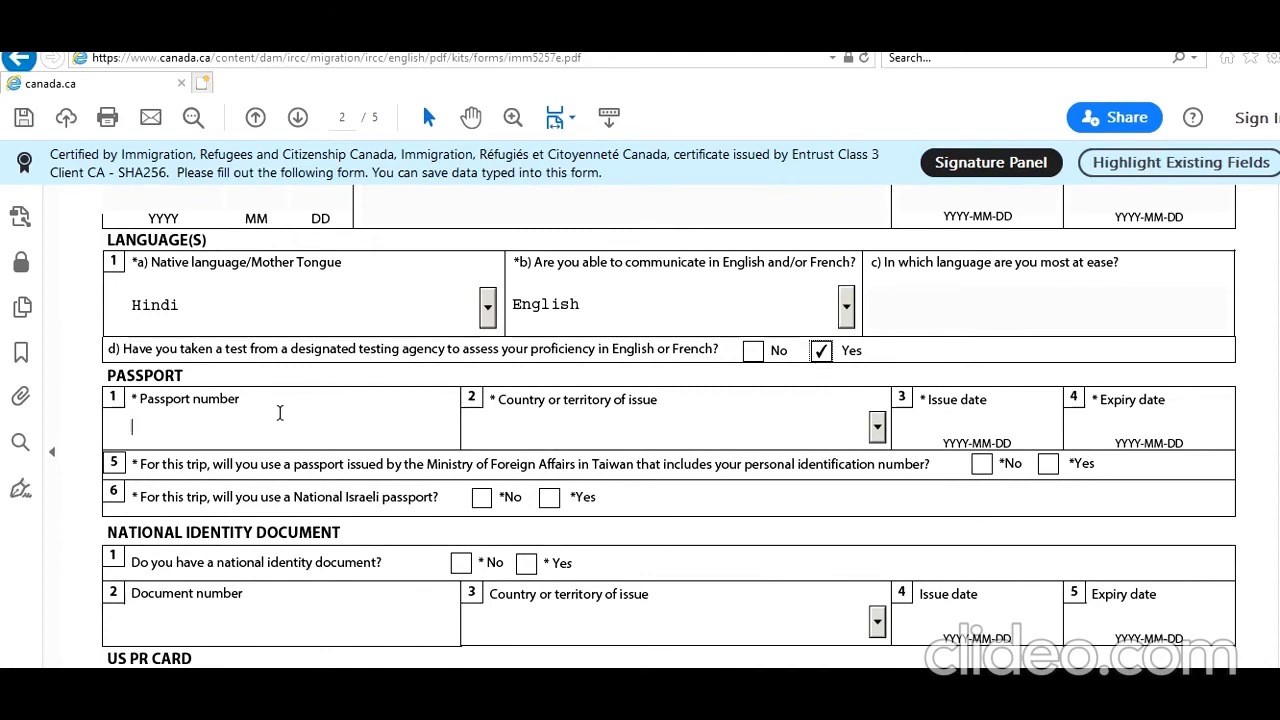
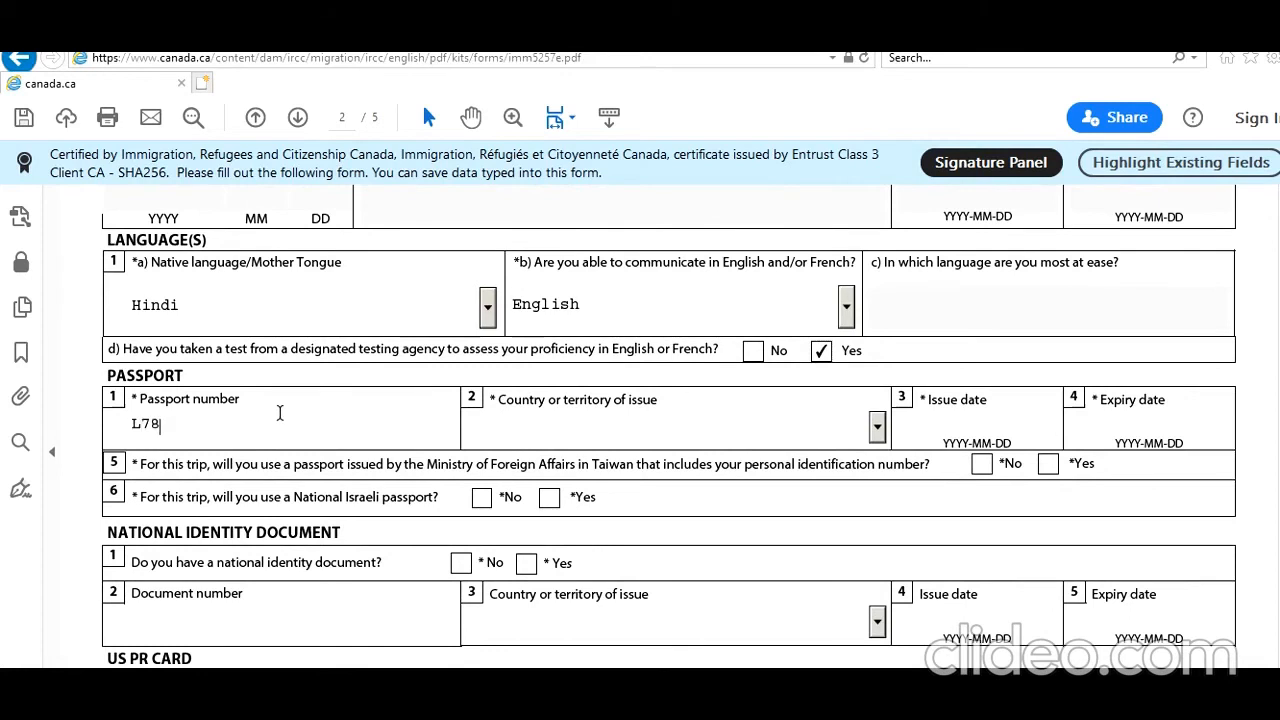
click(620, 431)
text(in)
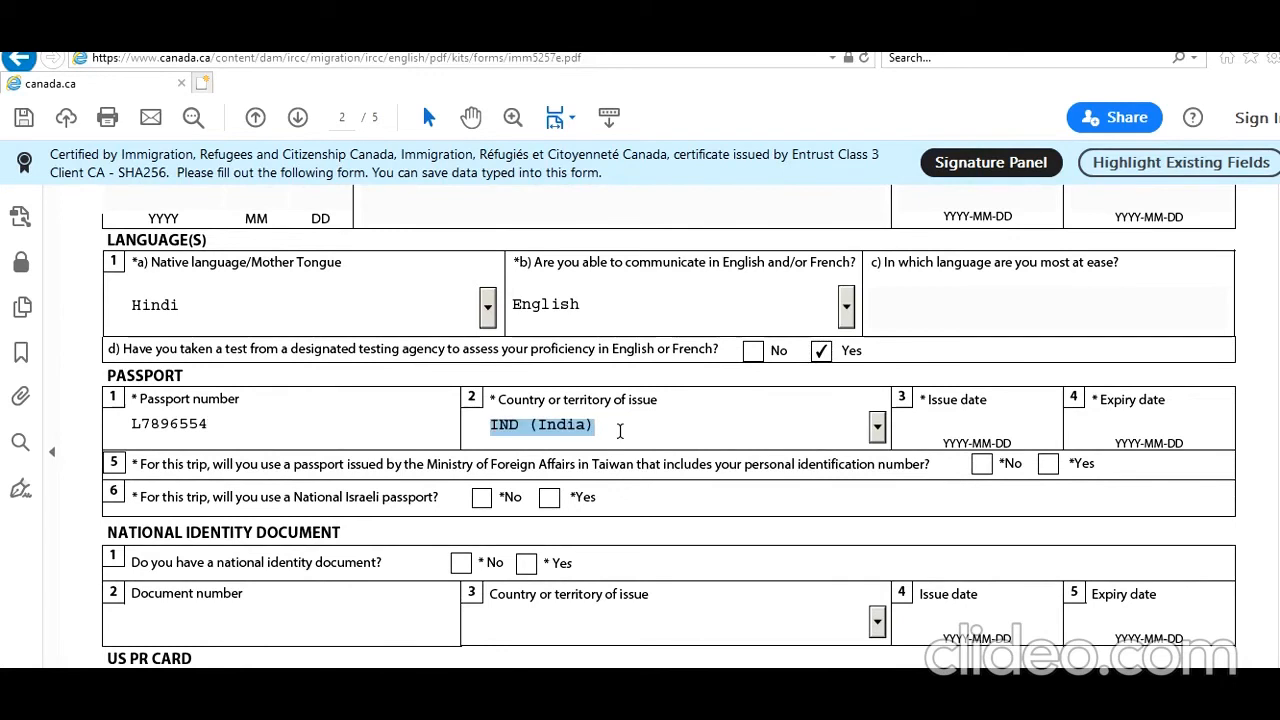
click(975, 430)
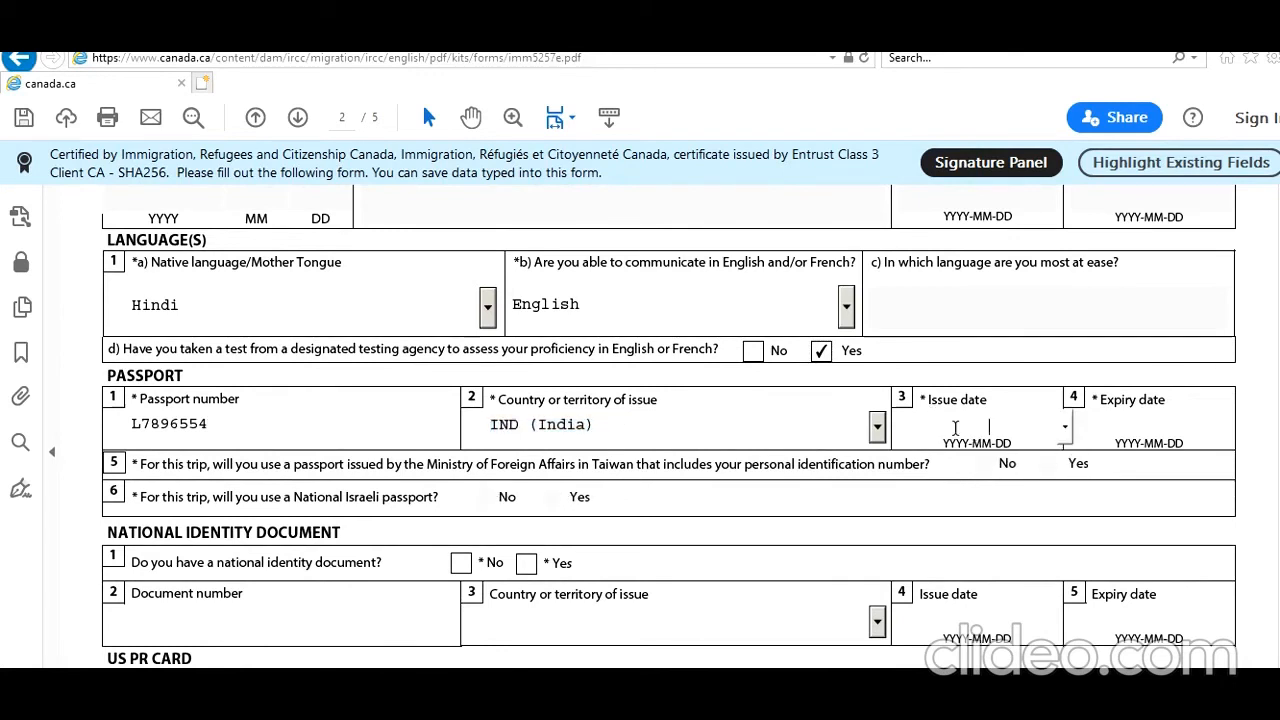
text(2017)
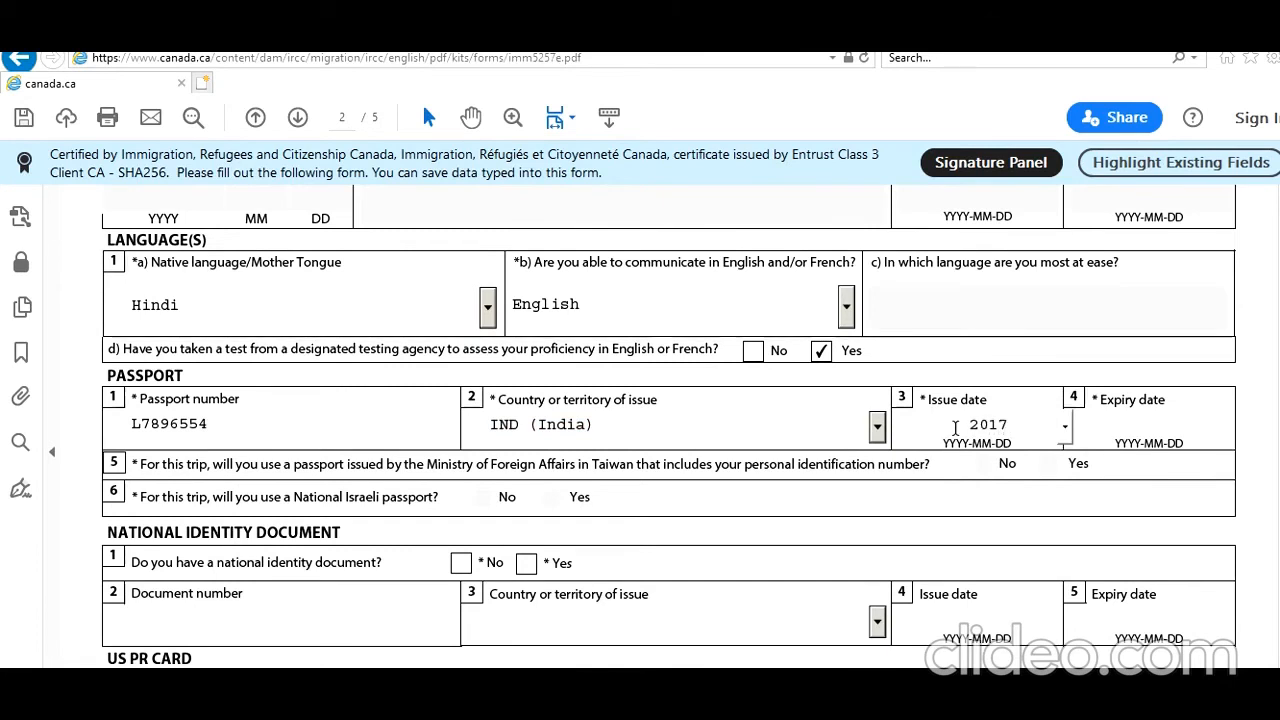
text(-01-10)
key(Tab)
text(2)
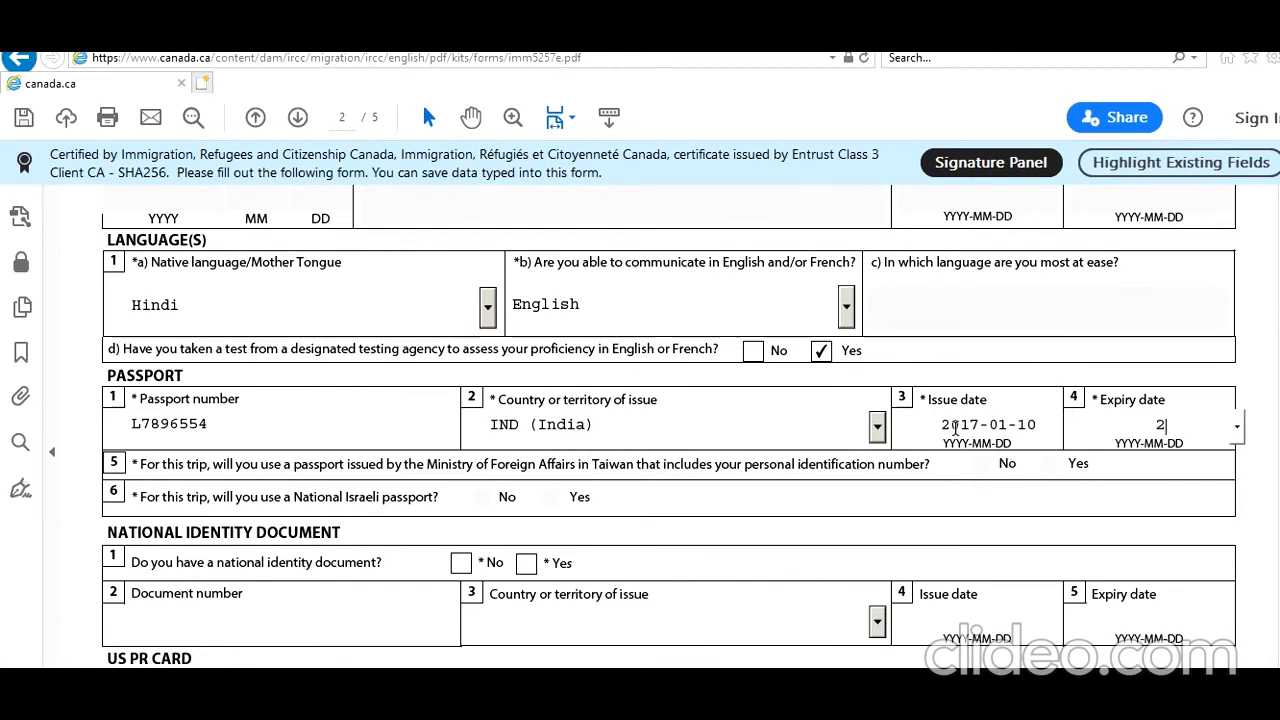
text(027-01-09)
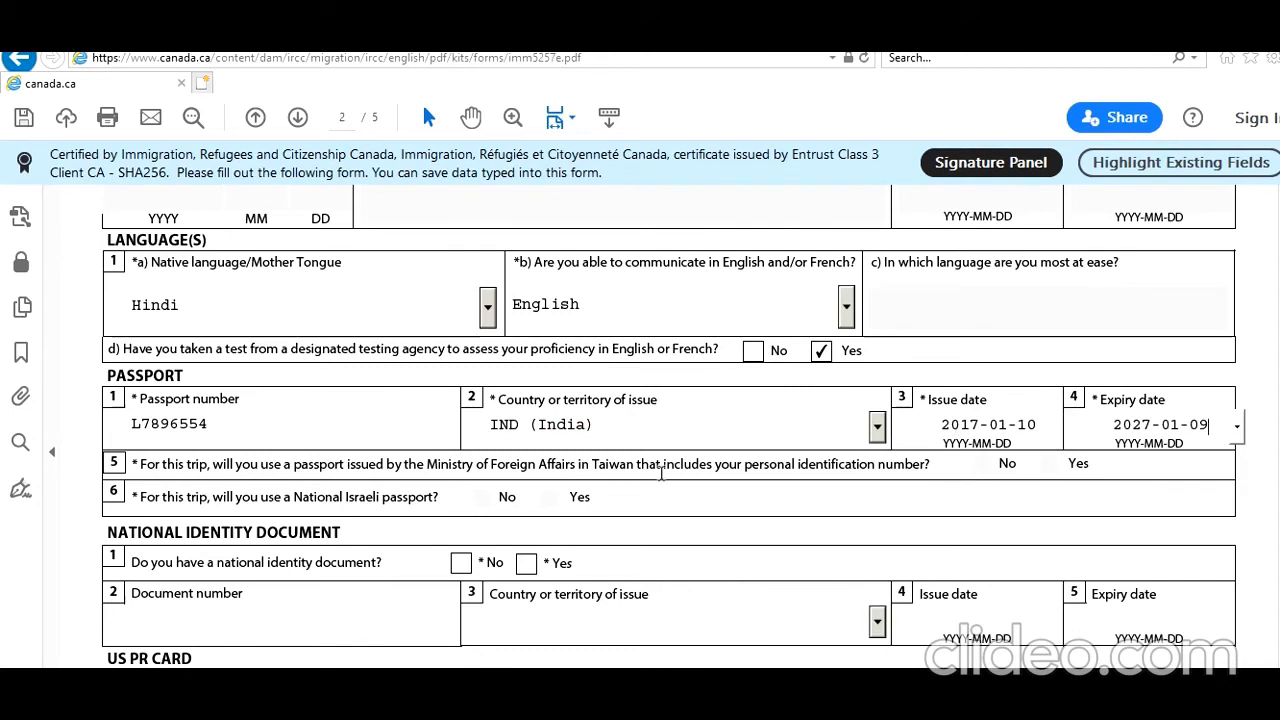
click(527, 564)
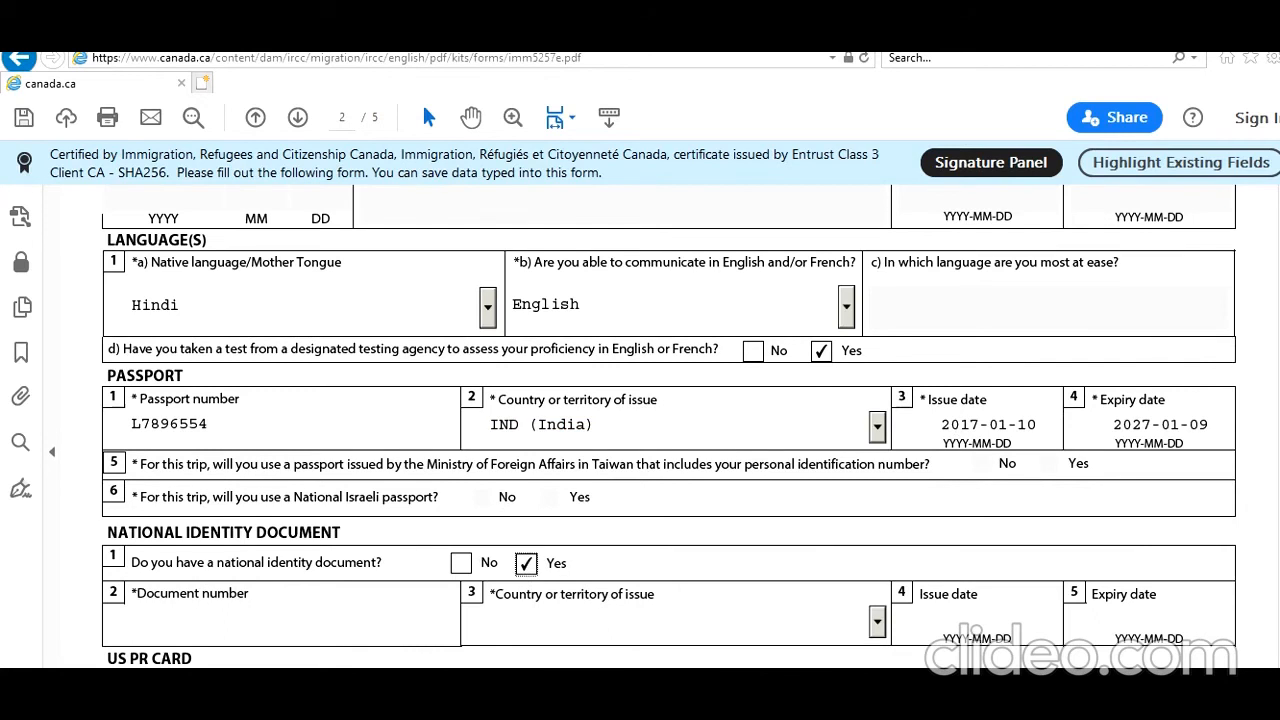
Enter the national ID number, issuing country India, issue date 2014-08-09, and answer No to US PR card.
scroll(668, 430, down, 4)
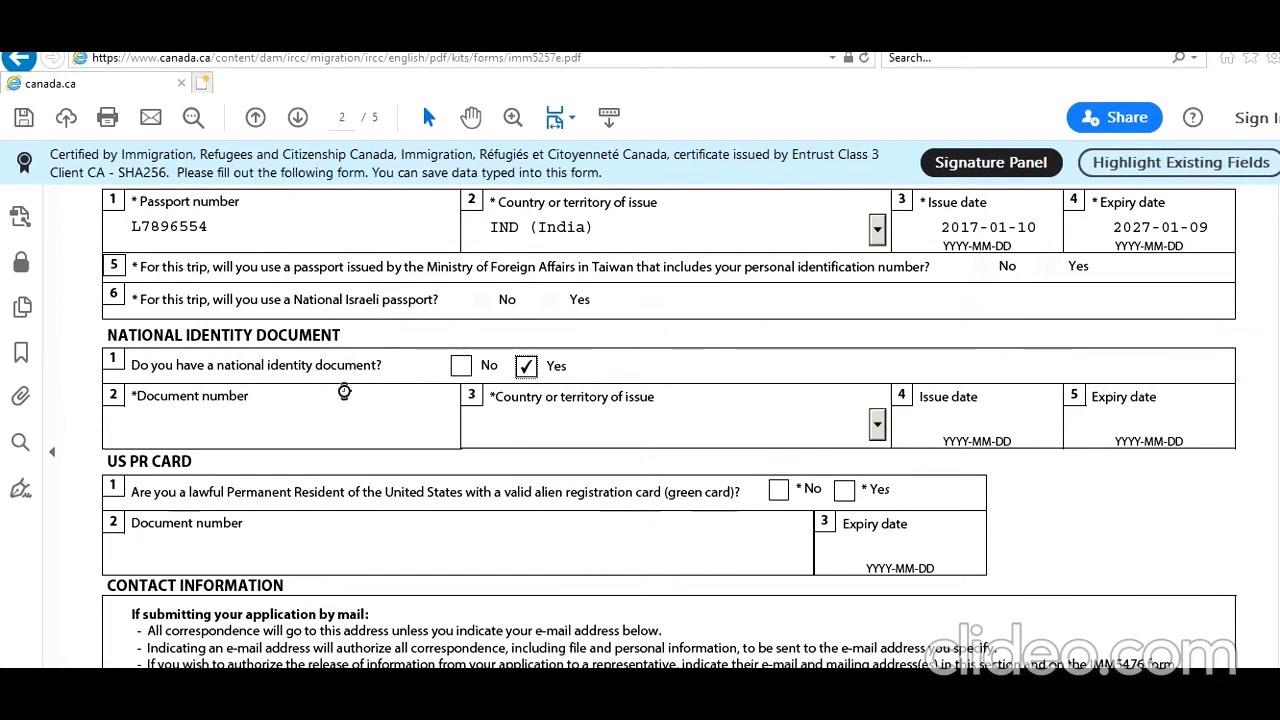
click(314, 409)
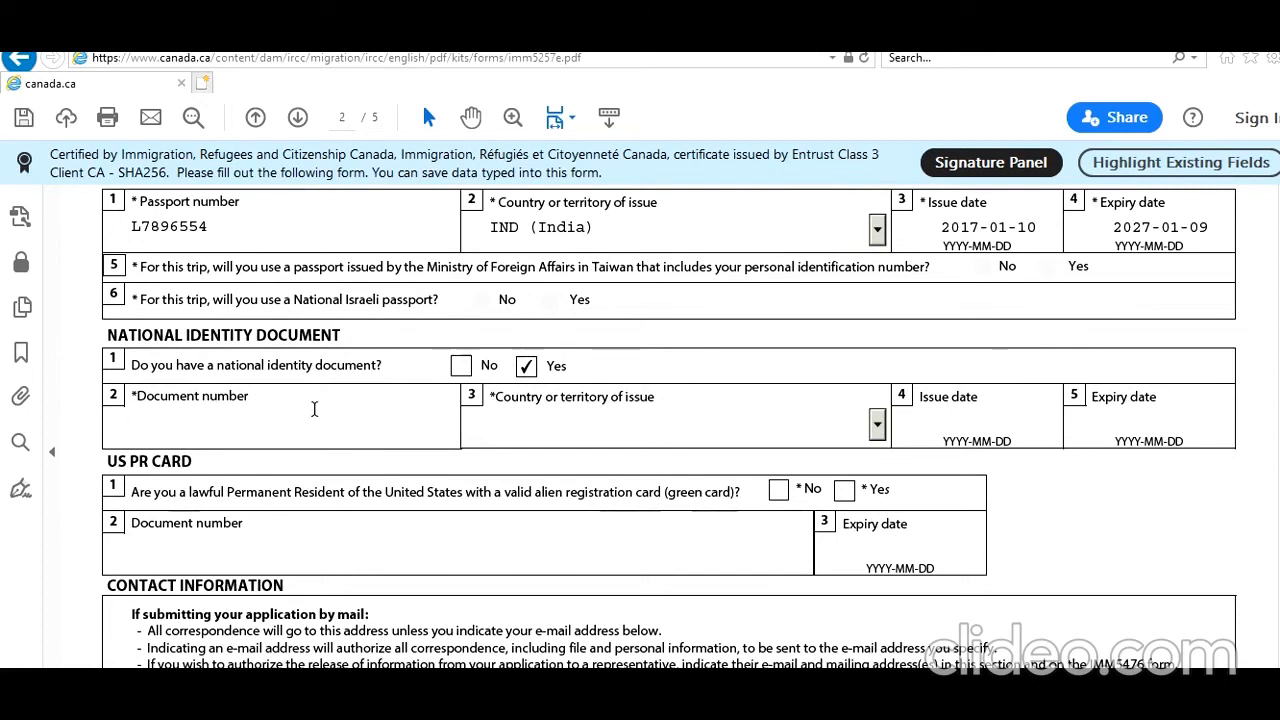
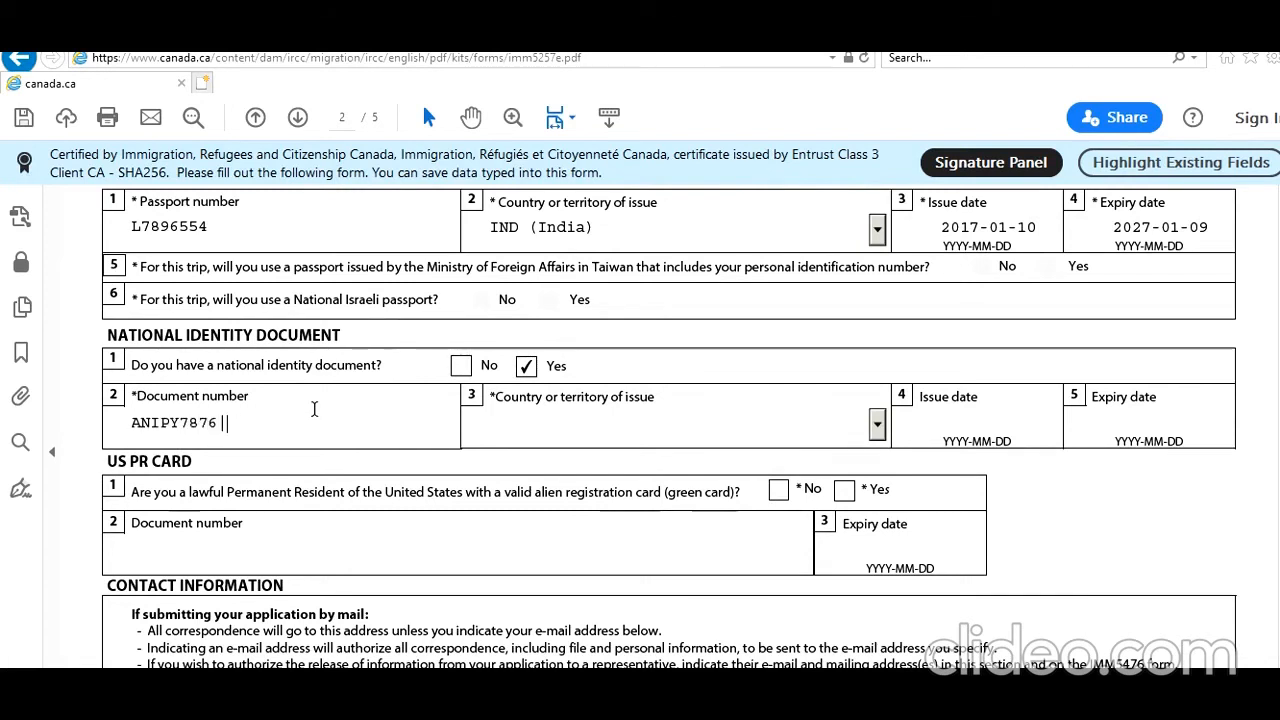
key(Tab)
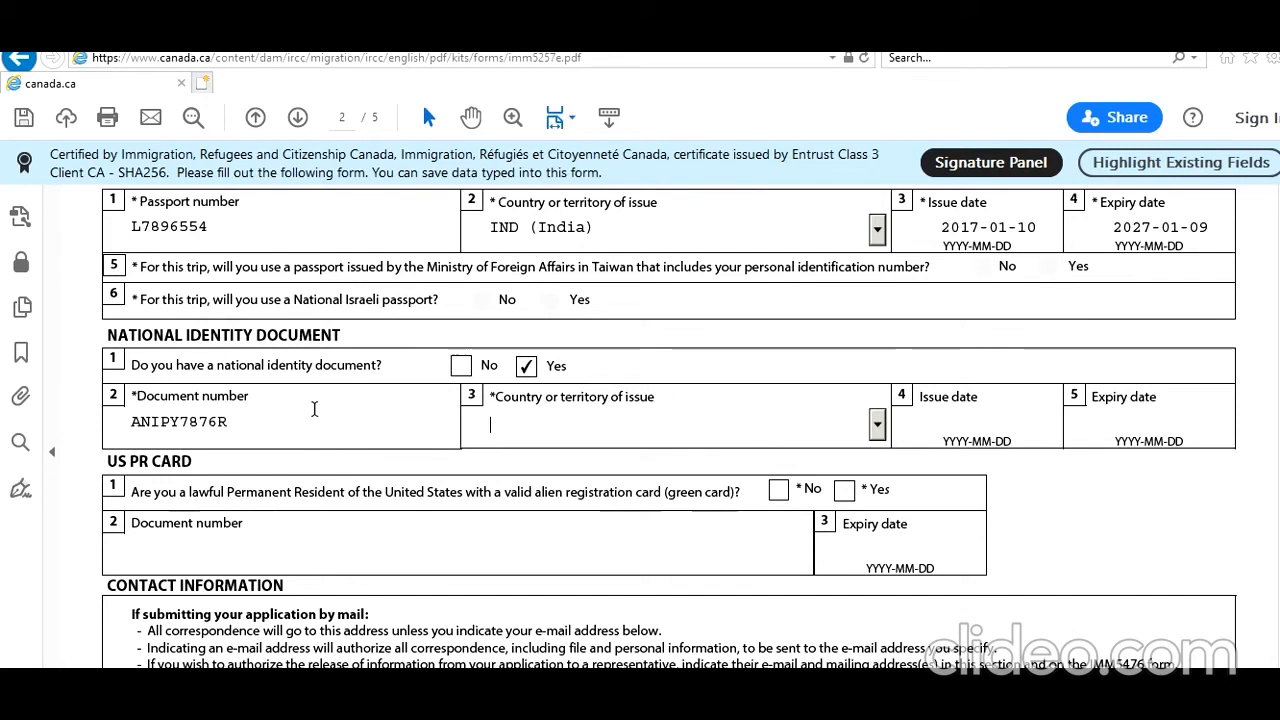
text(IND (India)
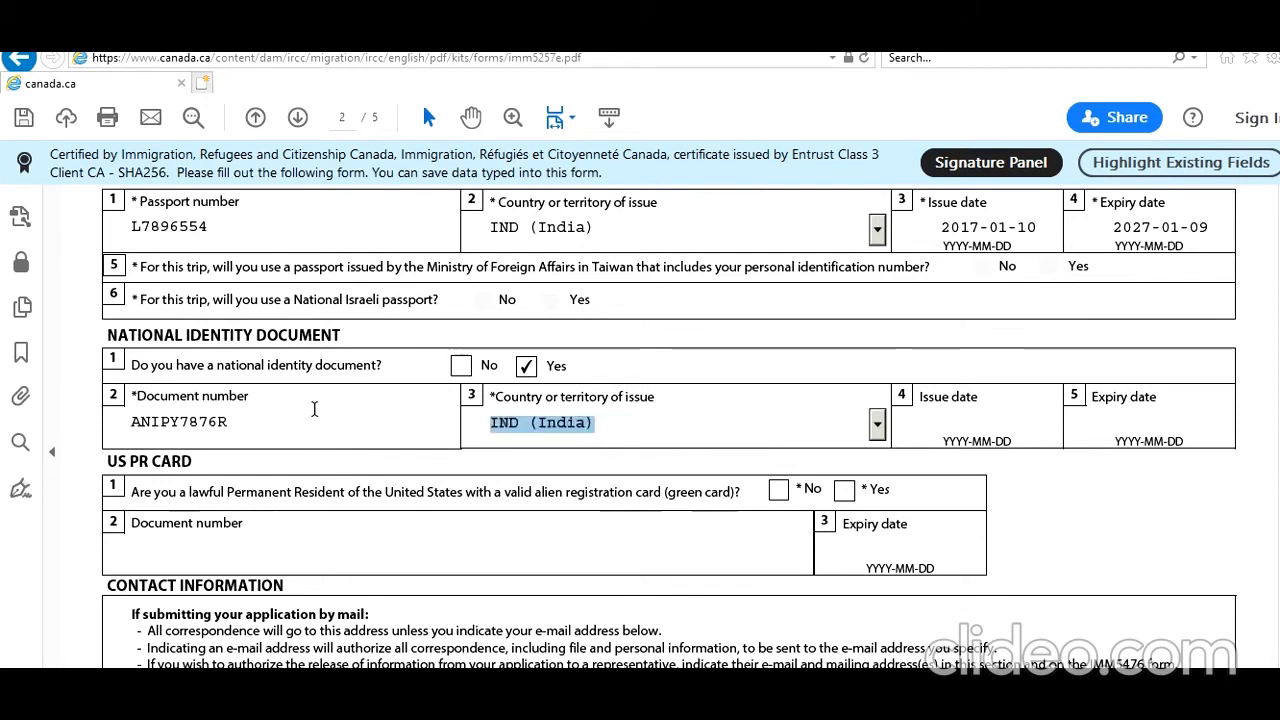
key(Tab)
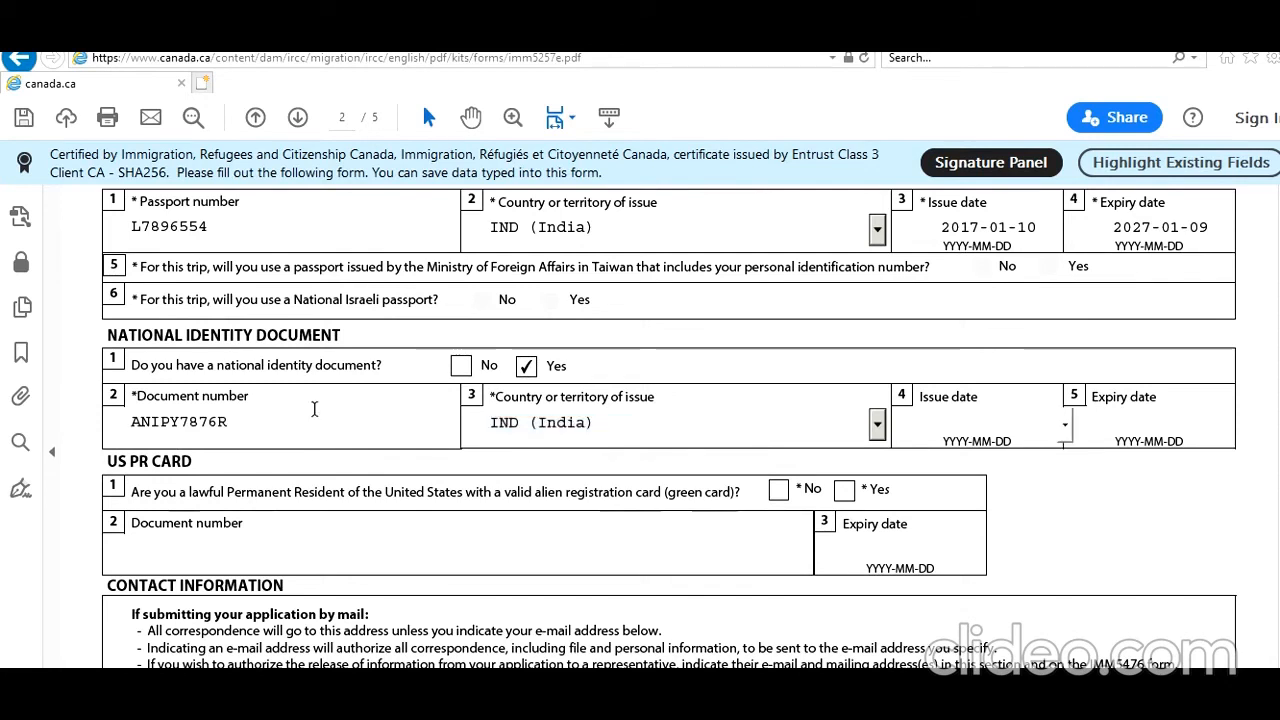
text(014-08-09)
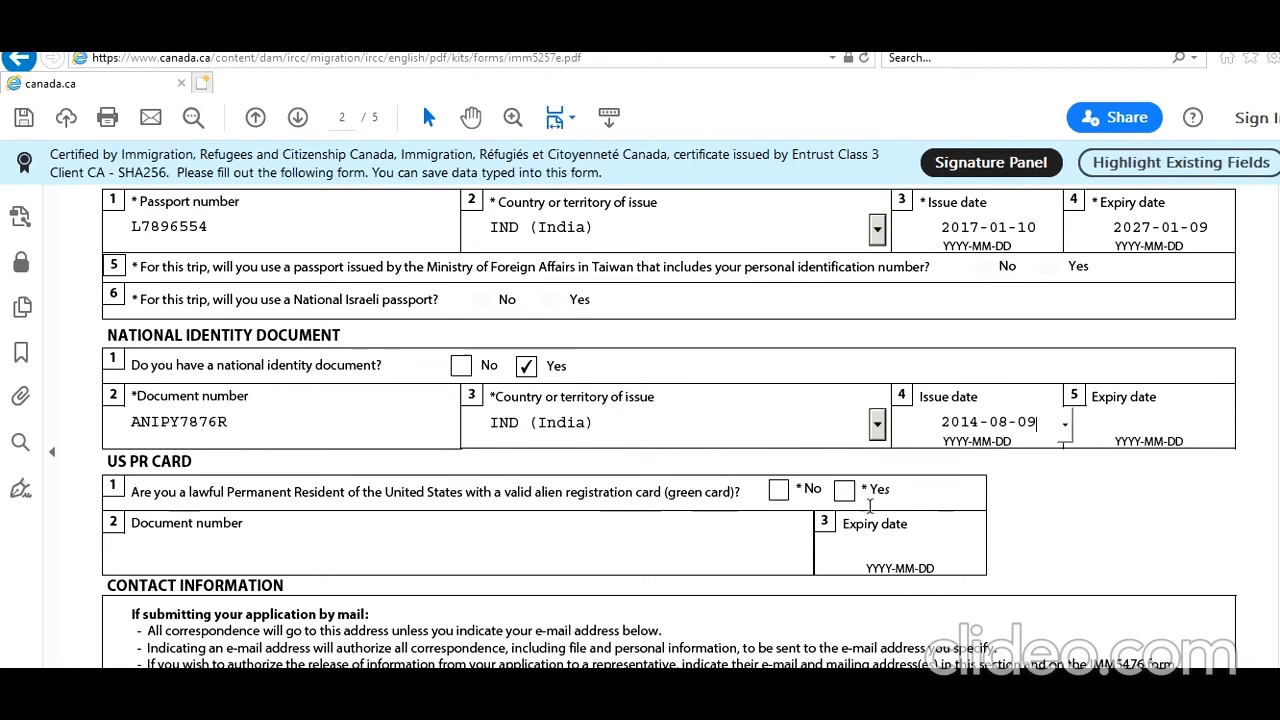
click(779, 490)
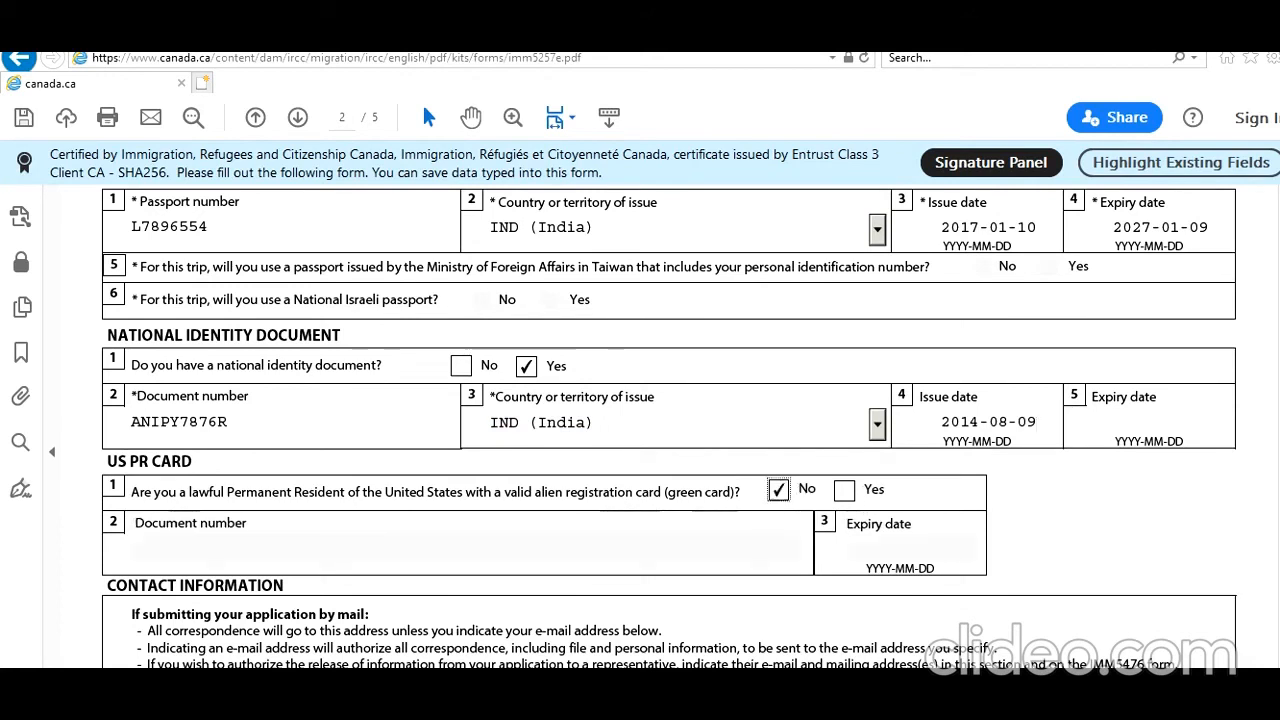
Enter the mailing address unit number, street and city Toronto.
scroll(670, 426, down, 5)
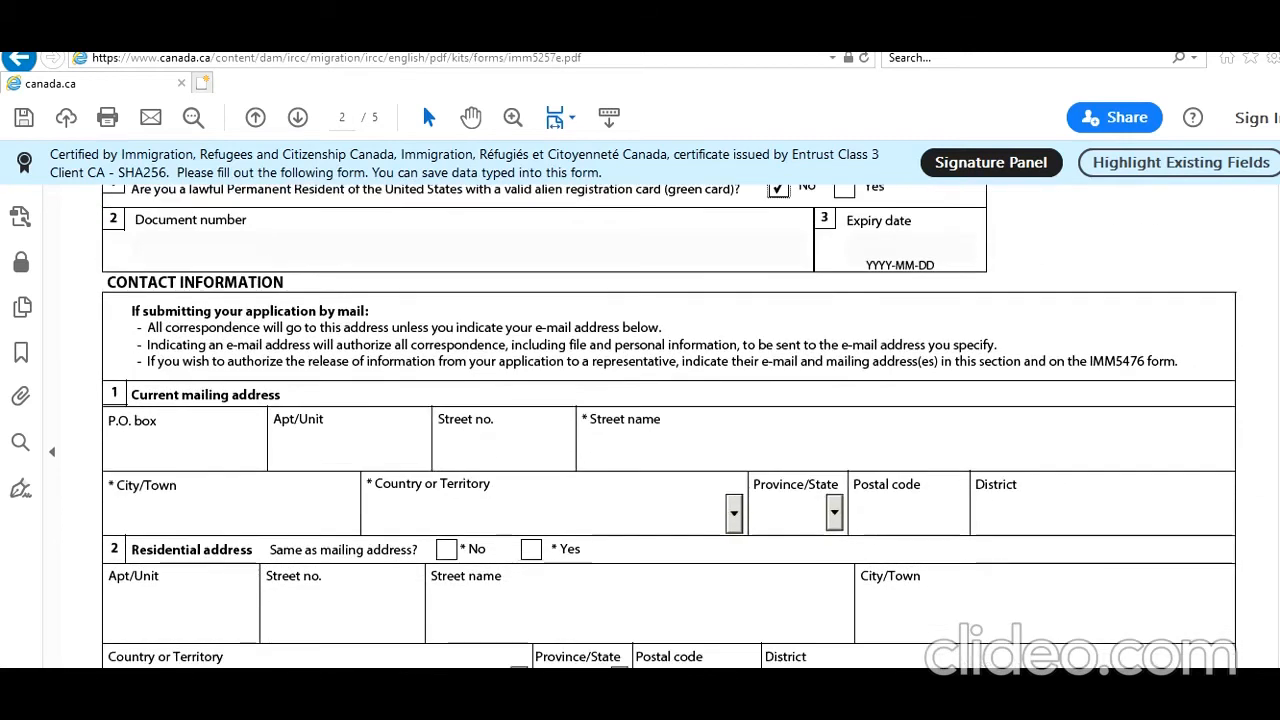
scroll(670, 426, down, 1)
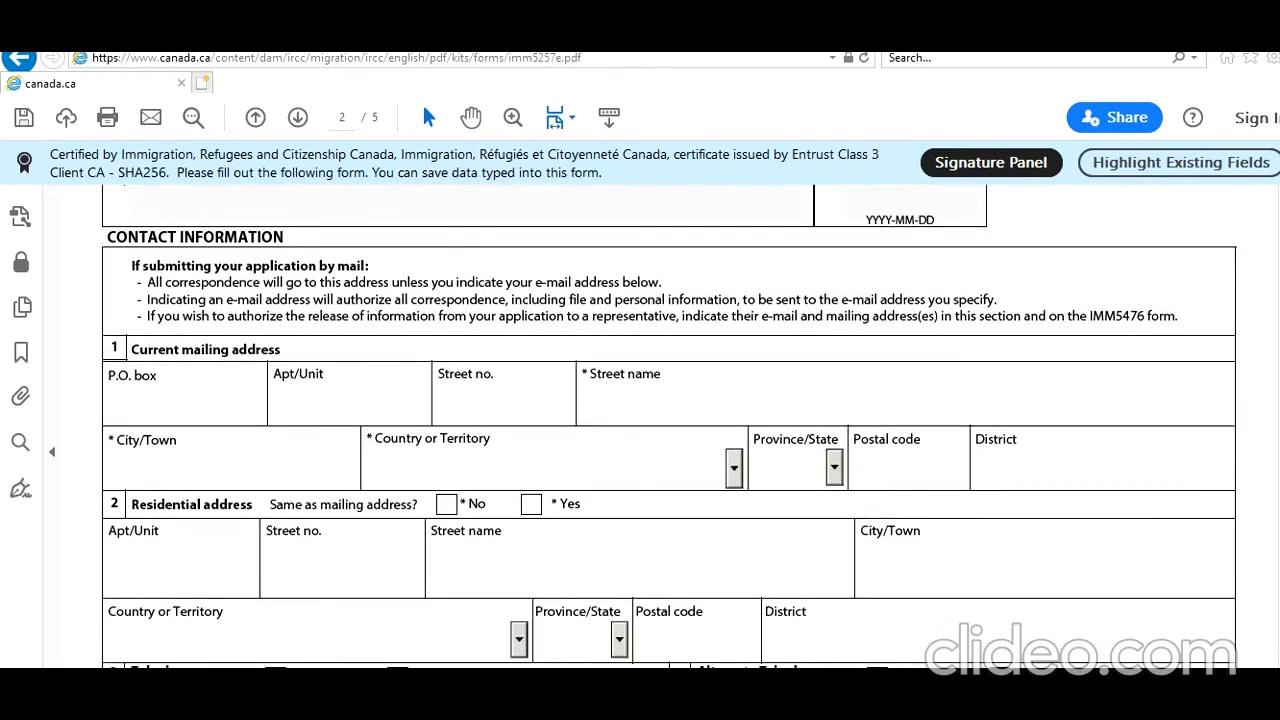
mouse_move(1278, 373)
mouse_down()
mouse_move(1278, 299)
mouse_move(1277, 449)
mouse_move(1277, 330)
mouse_move(1277, 378)
mouse_up()
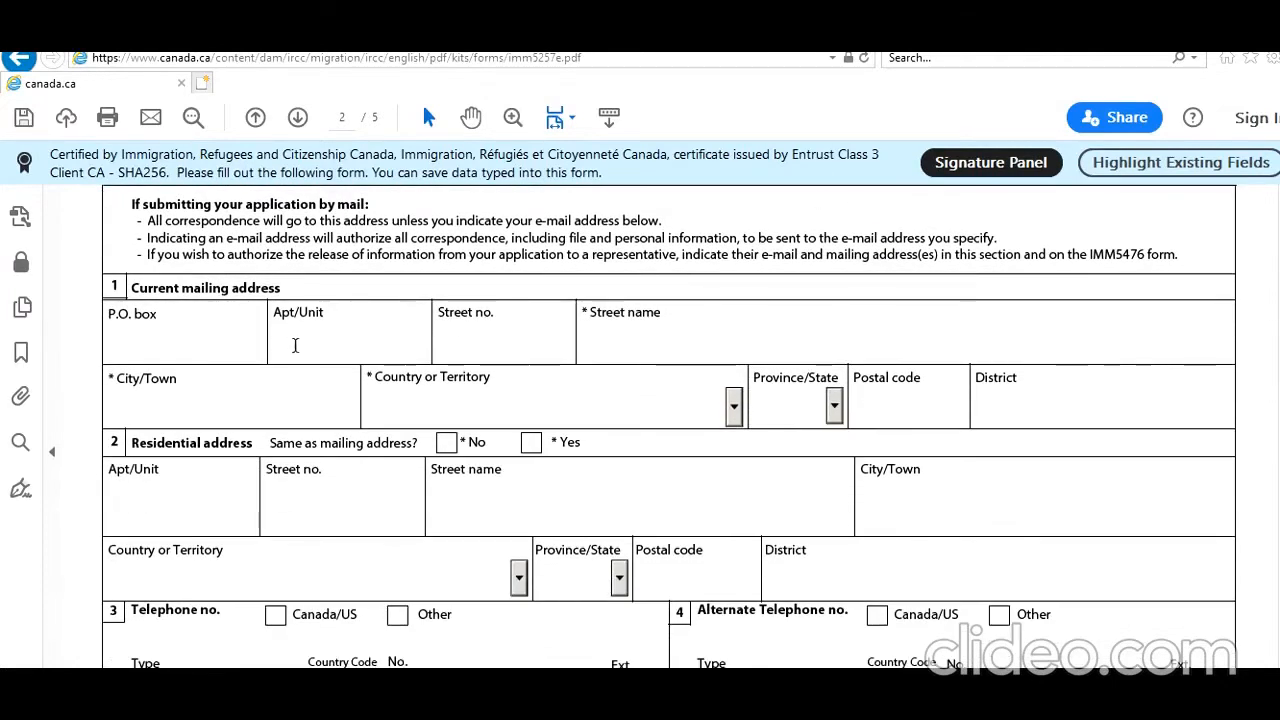
click(382, 345)
text(1)
key(Tab)
text(Toronto)
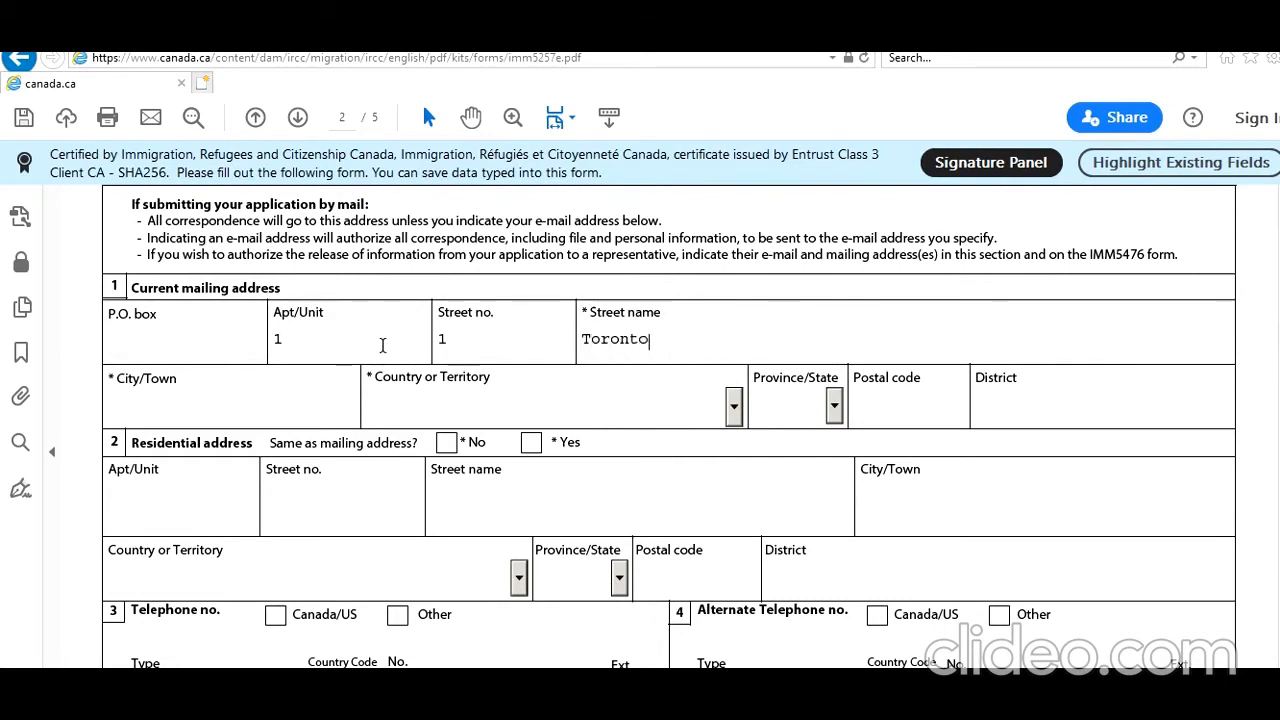
text(nian ST)
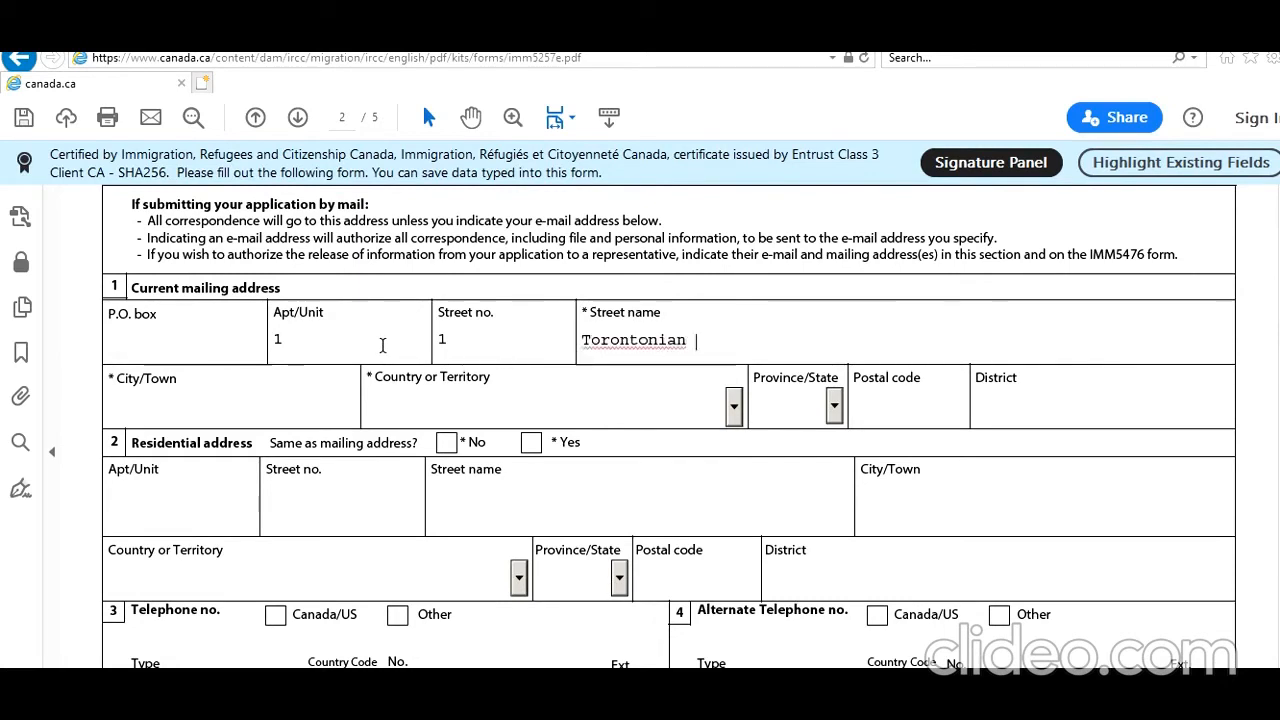
click(231, 426)
click(231, 406)
text(Toronto)
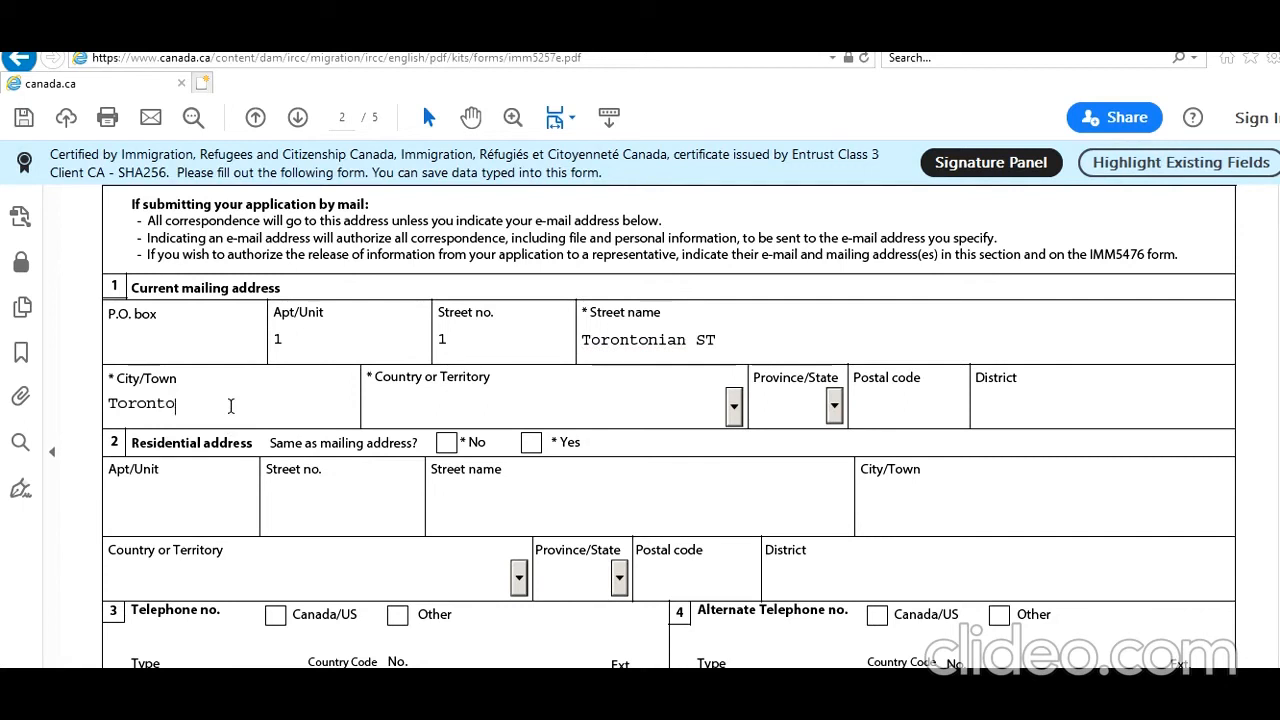
key(Tab)
Set country Canada, province ON, the postal code, and mark residential address same as mailing.
key(c)
key(Down)
key(Down)
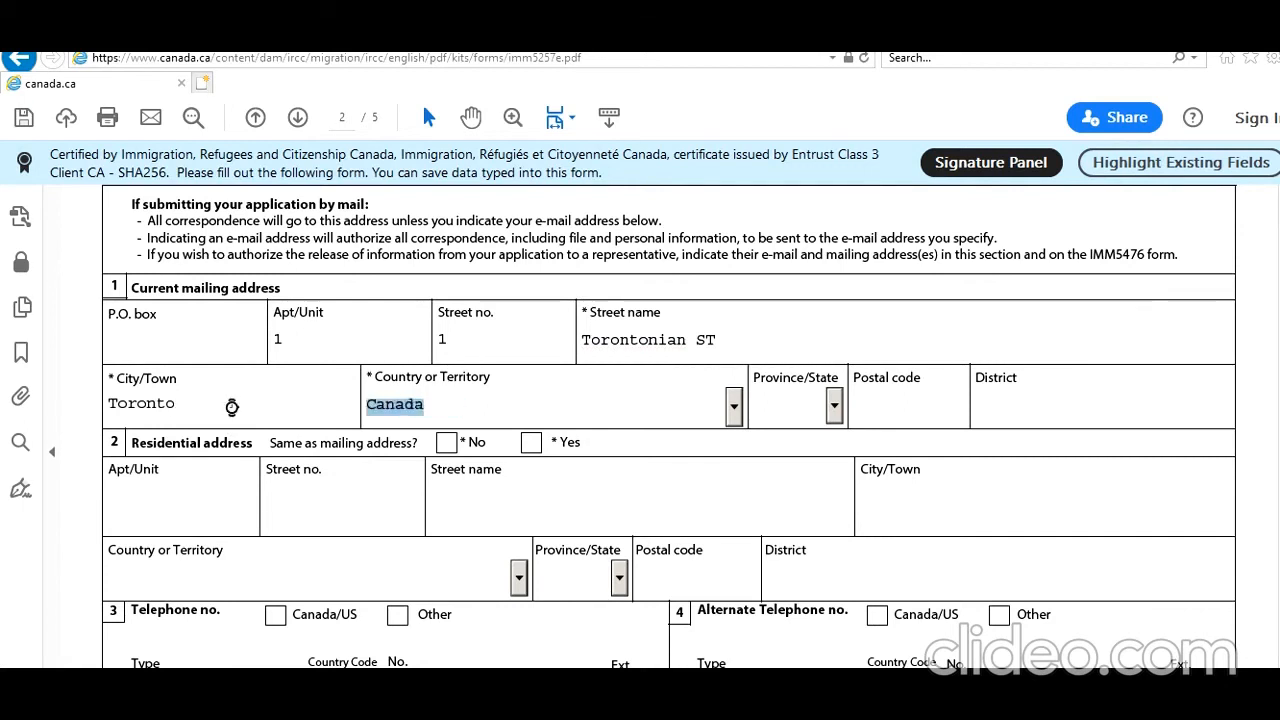
key(Tab)
key(o)
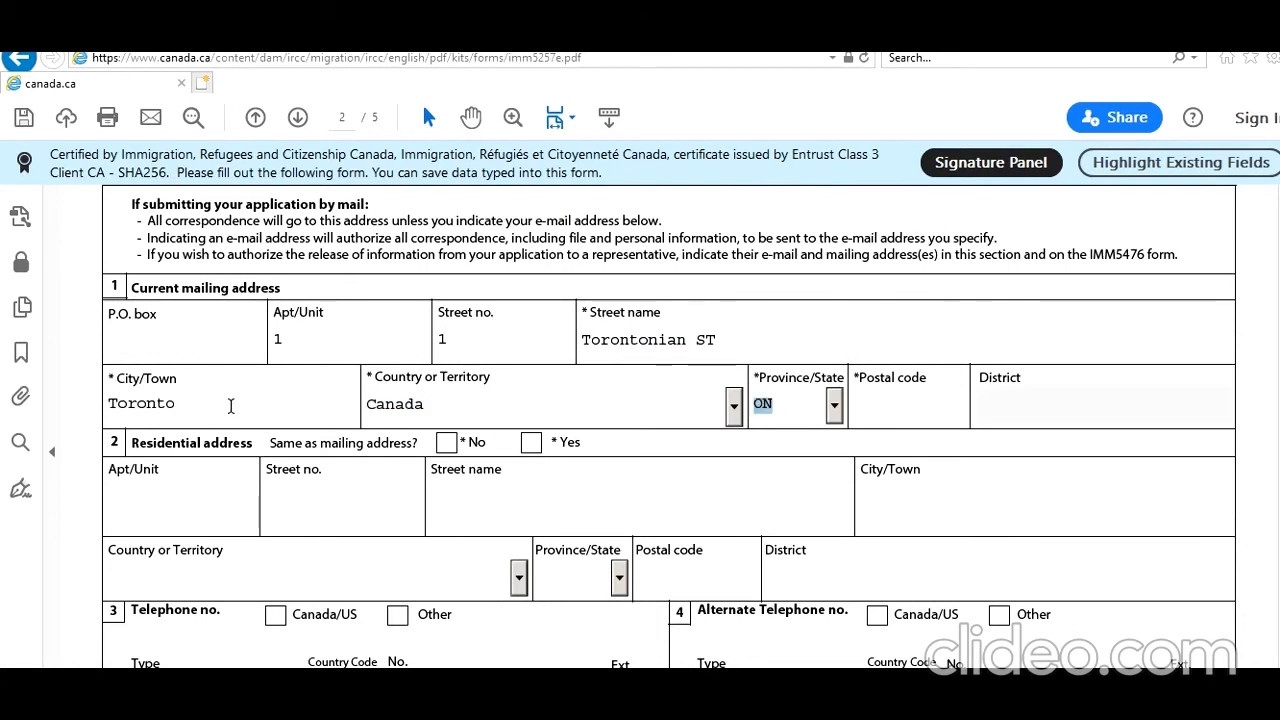
key(Tab)
text(M8U7Y6)
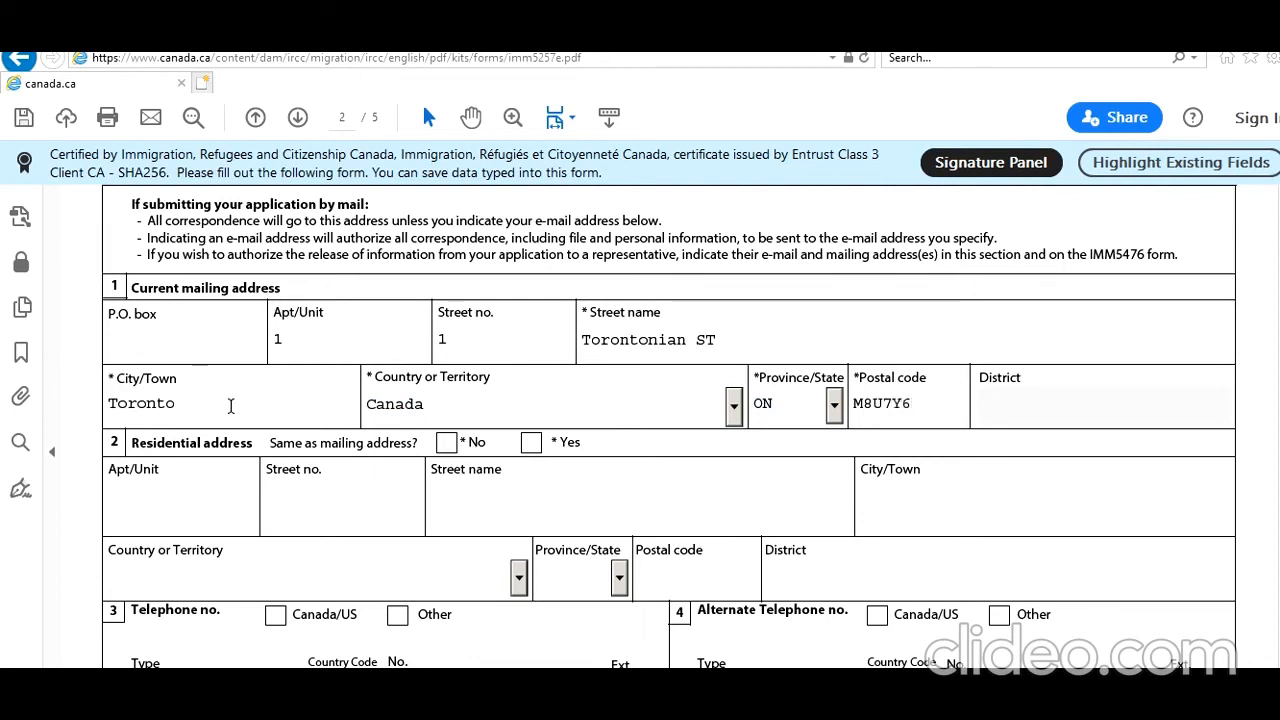
click(531, 442)
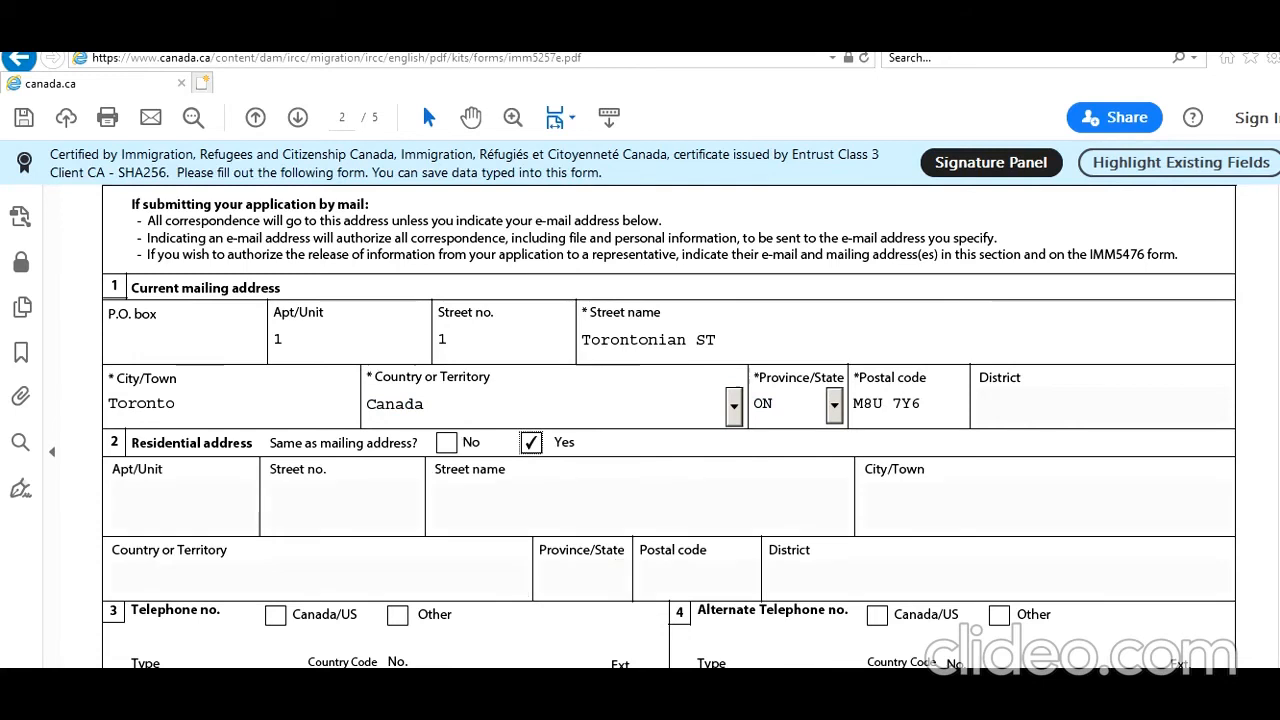
Enter a Canada/US Cellular phone number and fill in the applicant's e-mail address.
scroll(668, 400, down, 5)
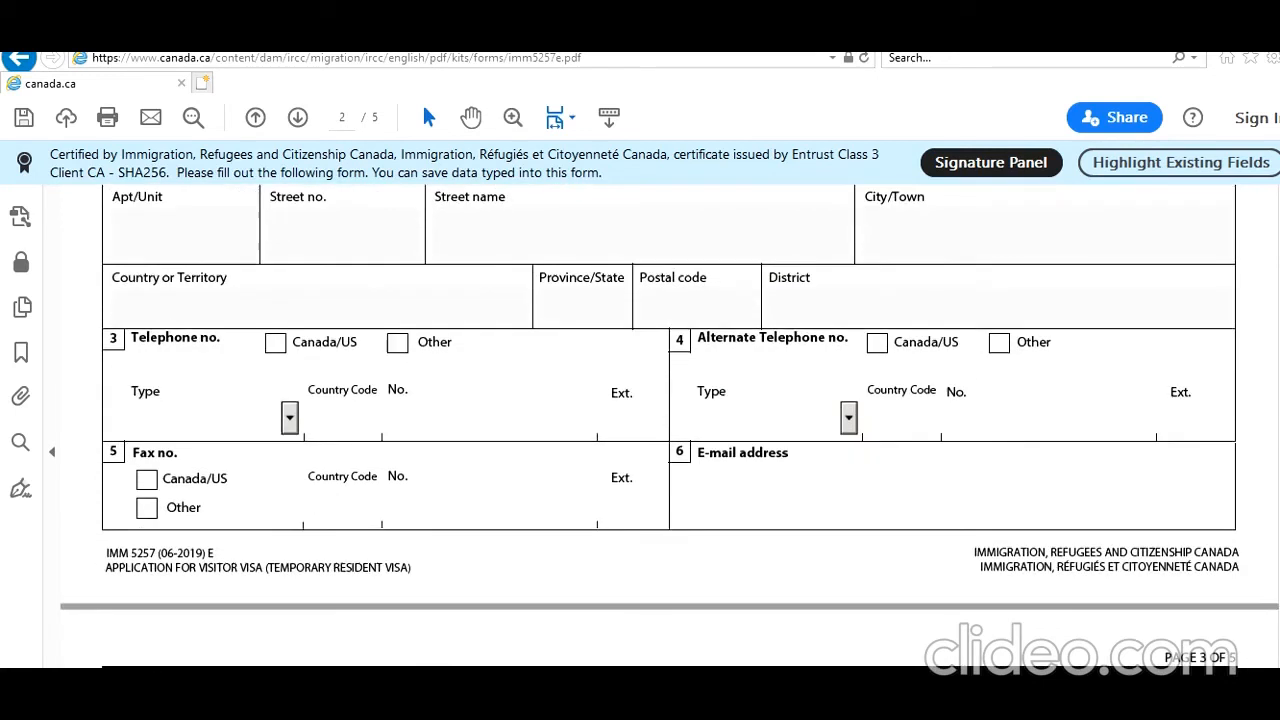
click(275, 342)
click(289, 418)
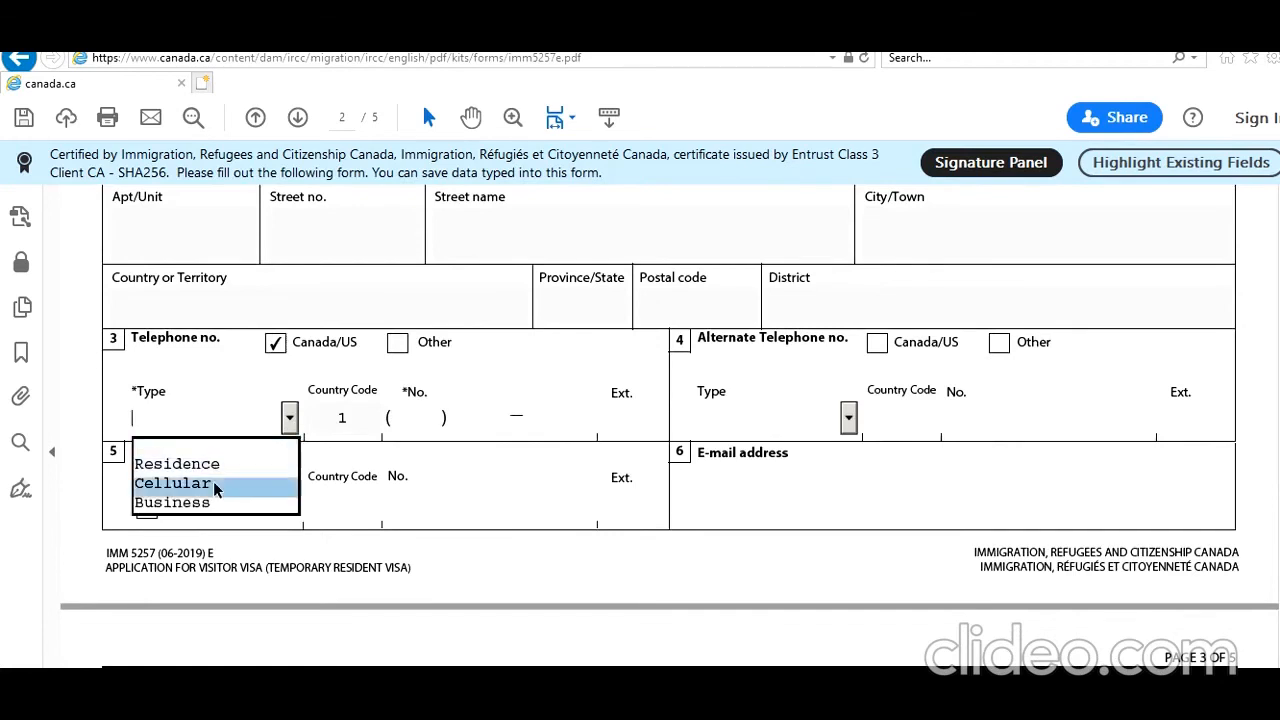
click(213, 481)
click(399, 418)
text(666) 666-666)
text(666 ) 666 — 6666)
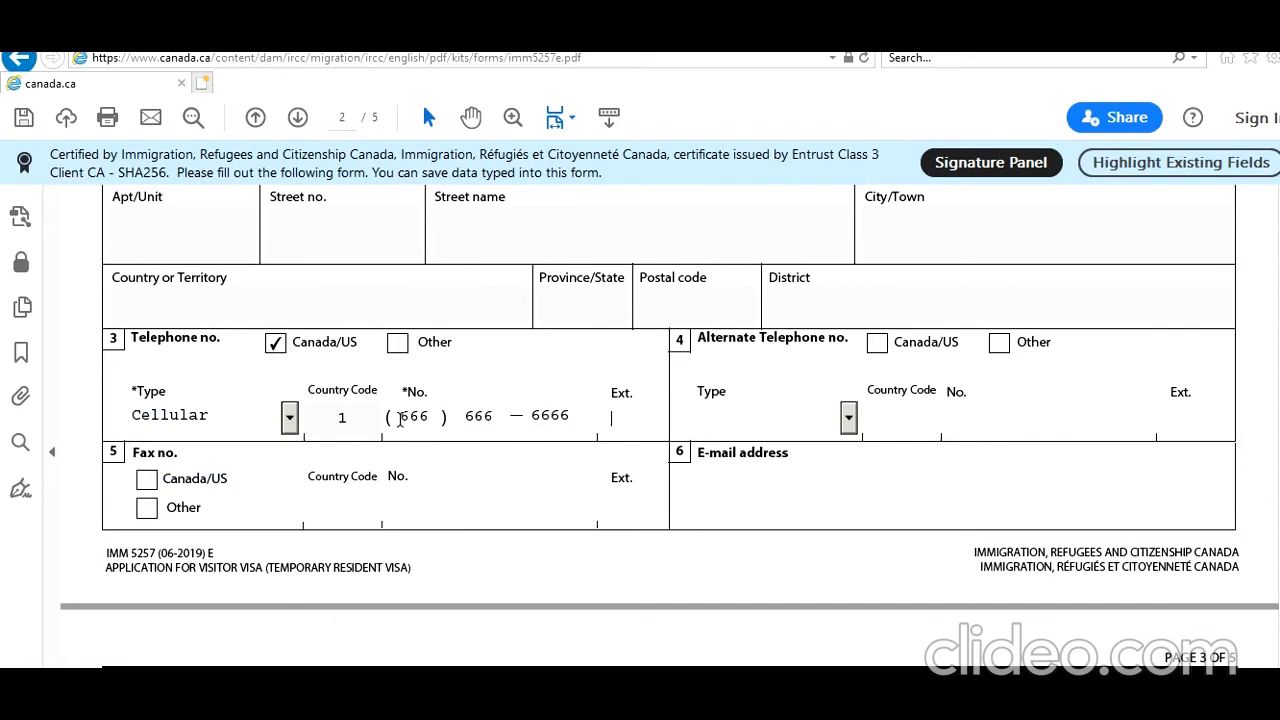
click(770, 484)
text(noemail@noemail.com)
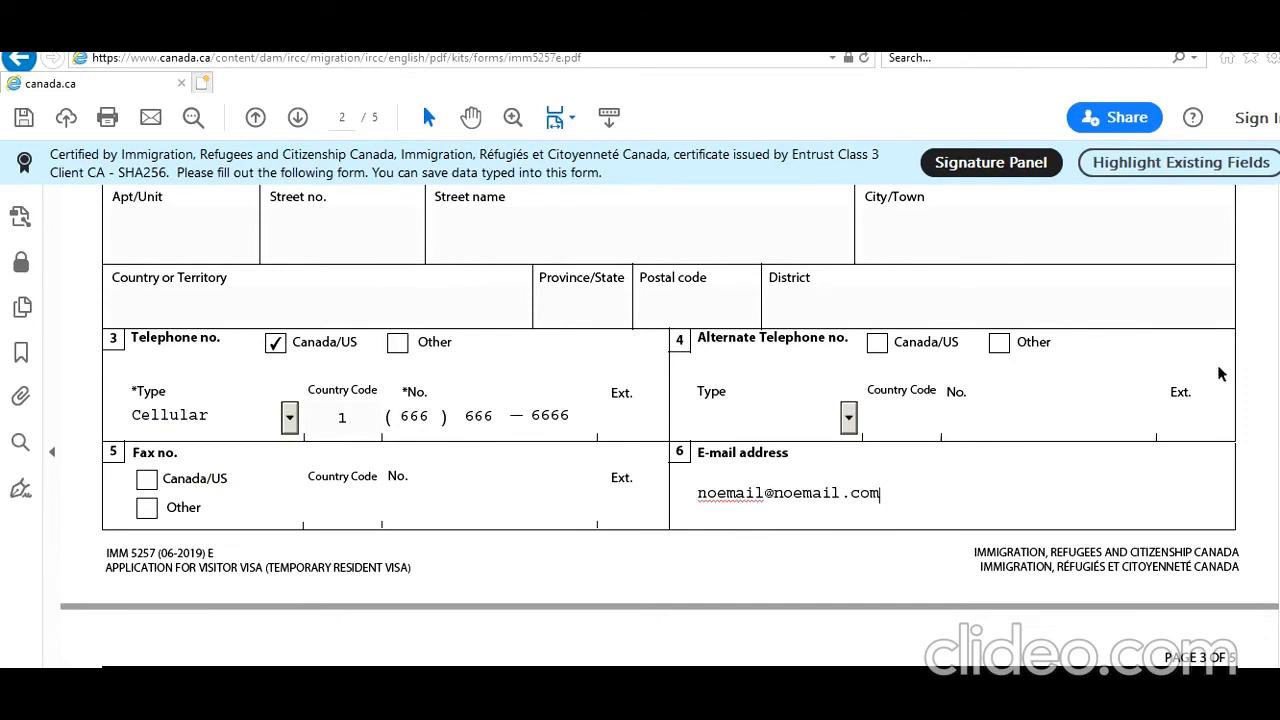
scroll(670, 430, down, 5)
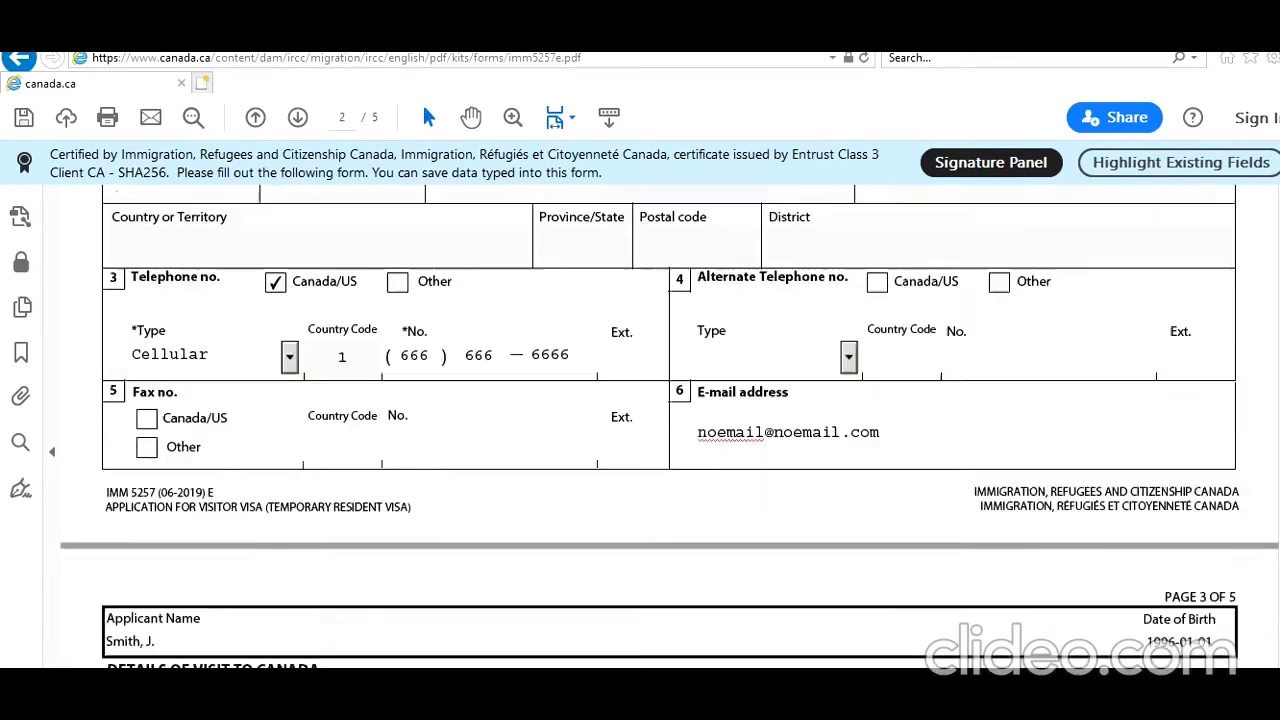
Choose purpose Returning Student, stay 2021-03-01 to 2023-03-01, and funds available 90000.
scroll(670, 430, down, 3)
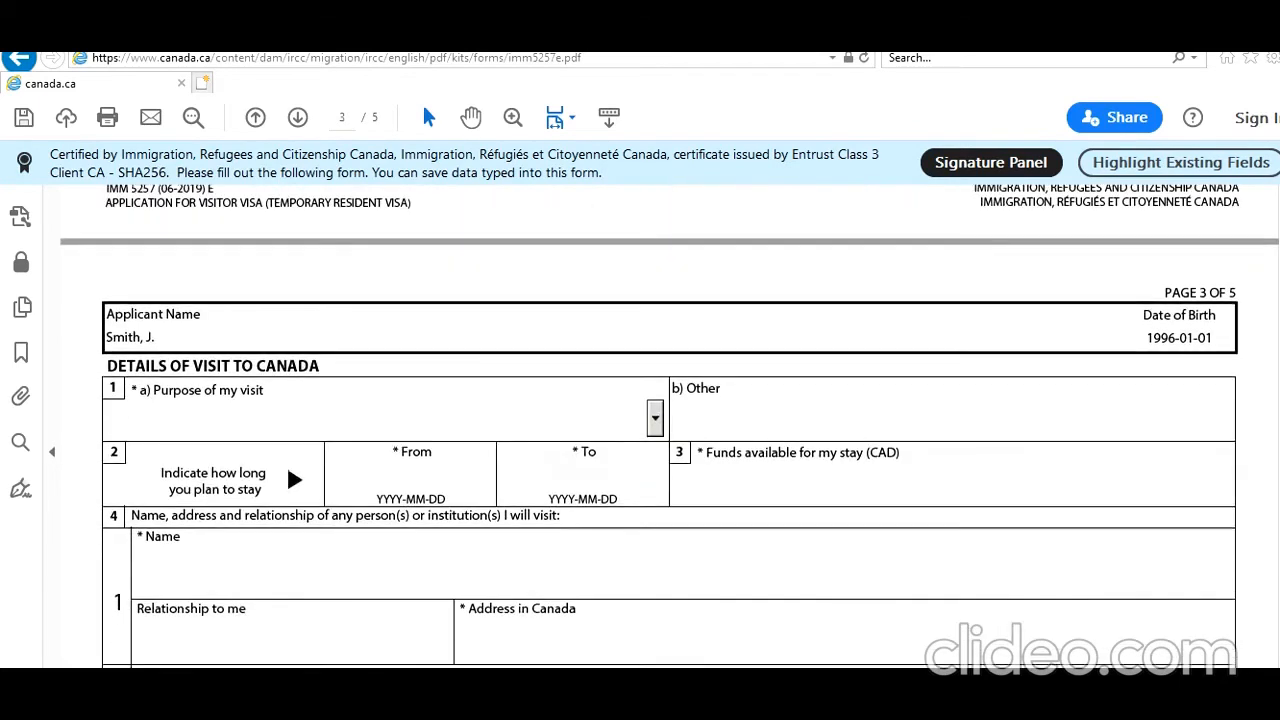
click(655, 403)
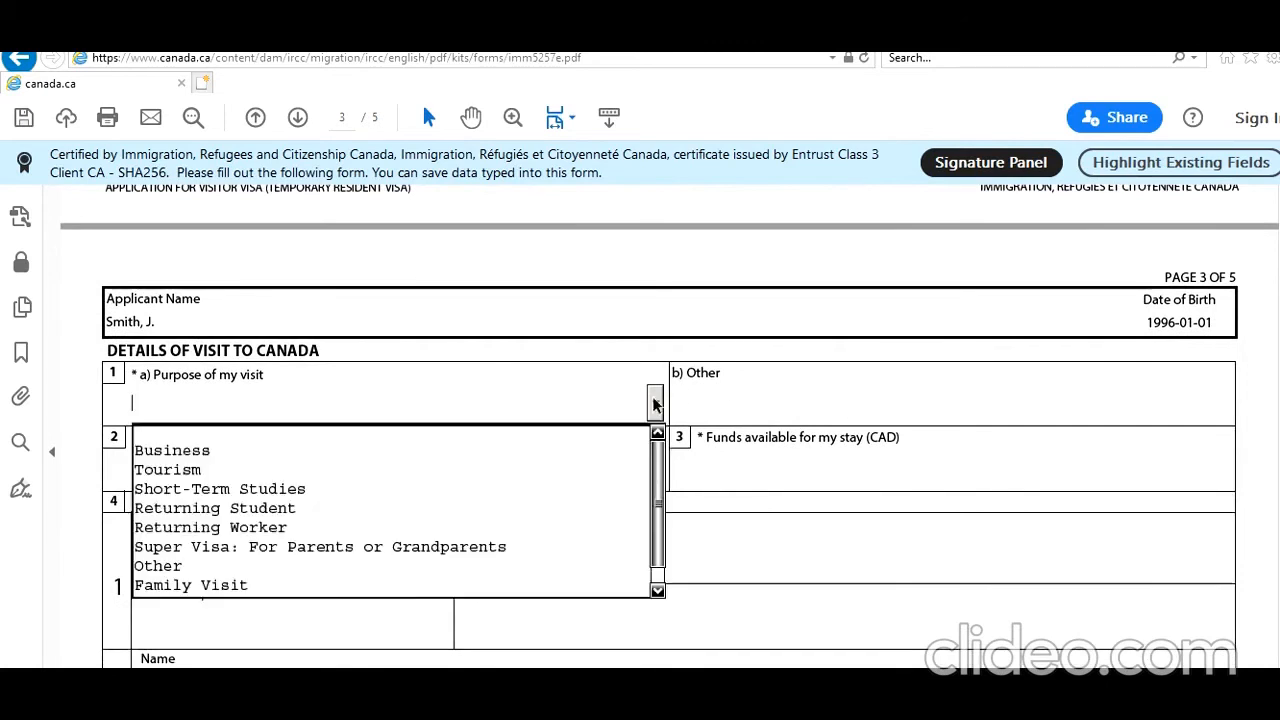
click(390, 510)
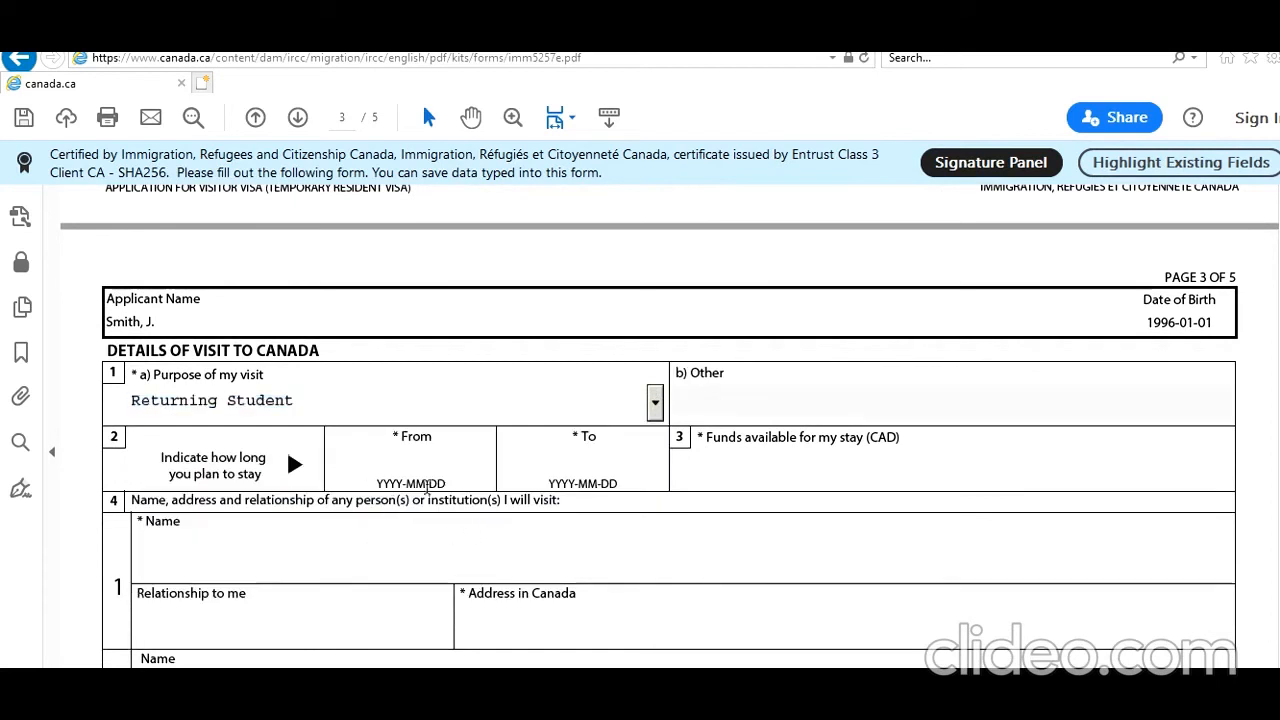
click(393, 454)
text(2021-03-01)
key(Tab)
text(202)
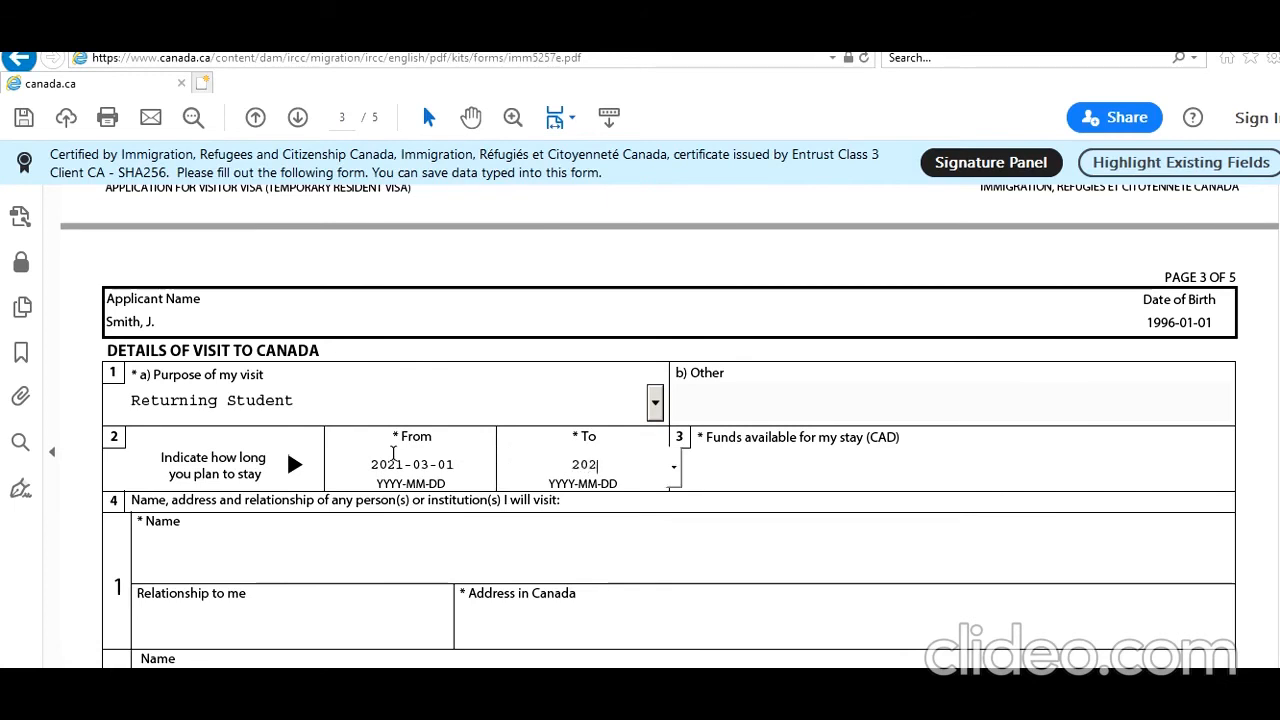
text(3-03-01)
click(729, 463)
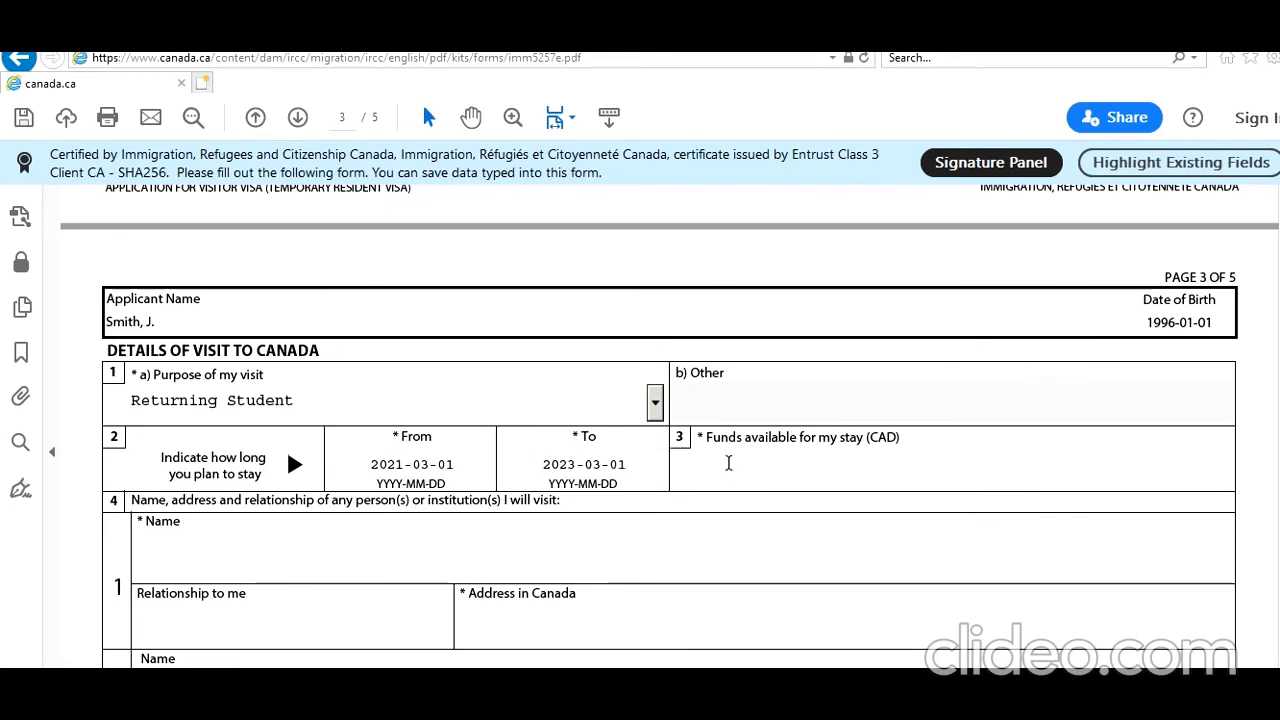
text(90000)
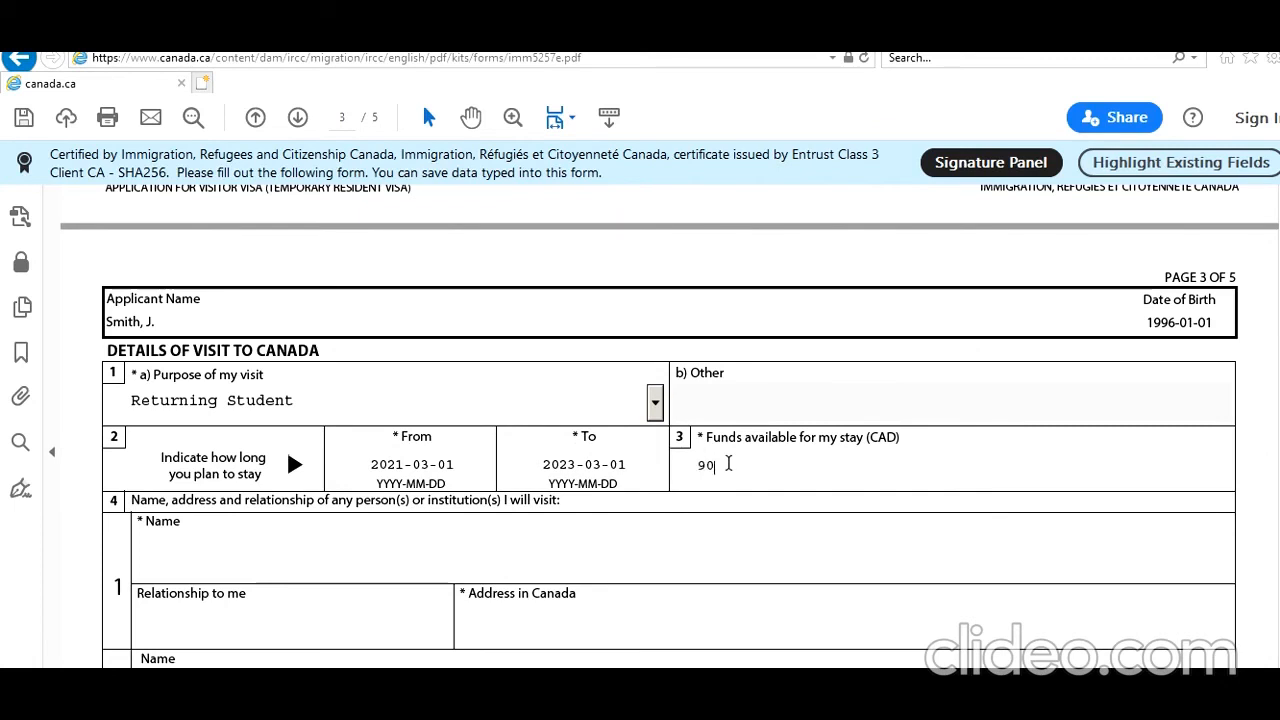
click(524, 564)
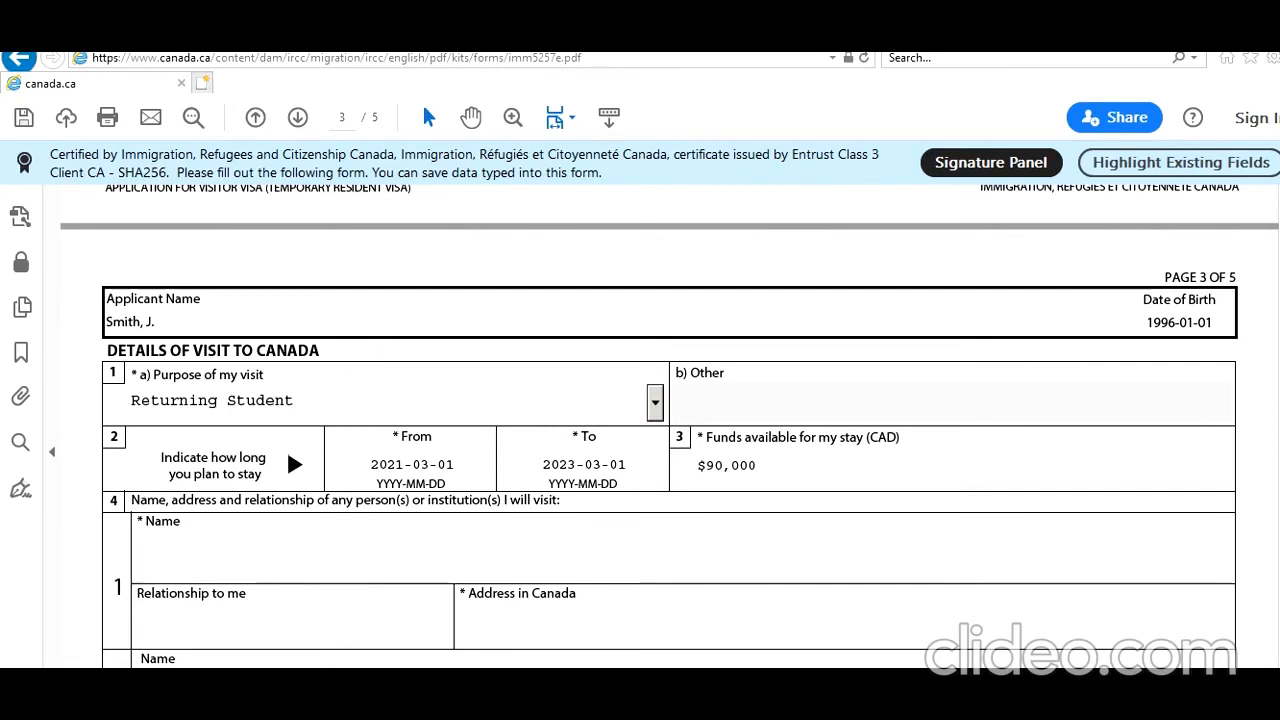
List Toronto IT College as College Where Enrolled with its Toronto address, and answer Yes to post-secondary education.
scroll(650, 425, down, 4)
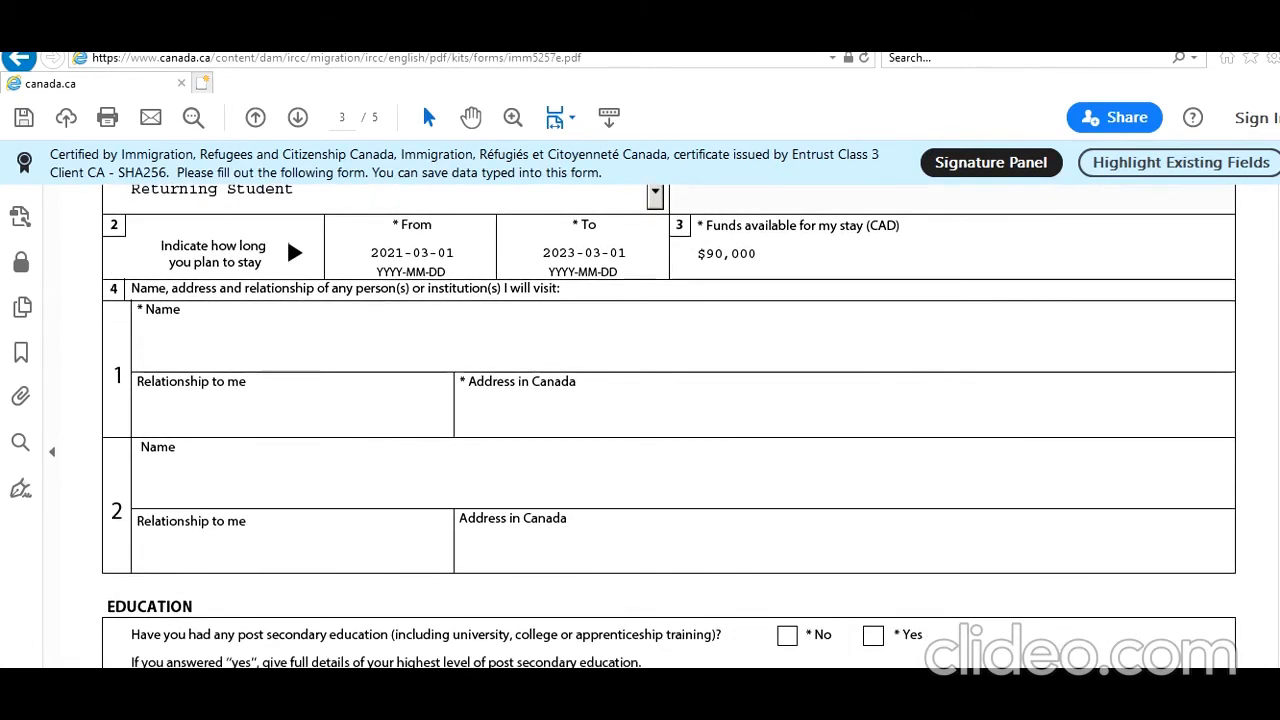
scroll(847, 301, down, 1)
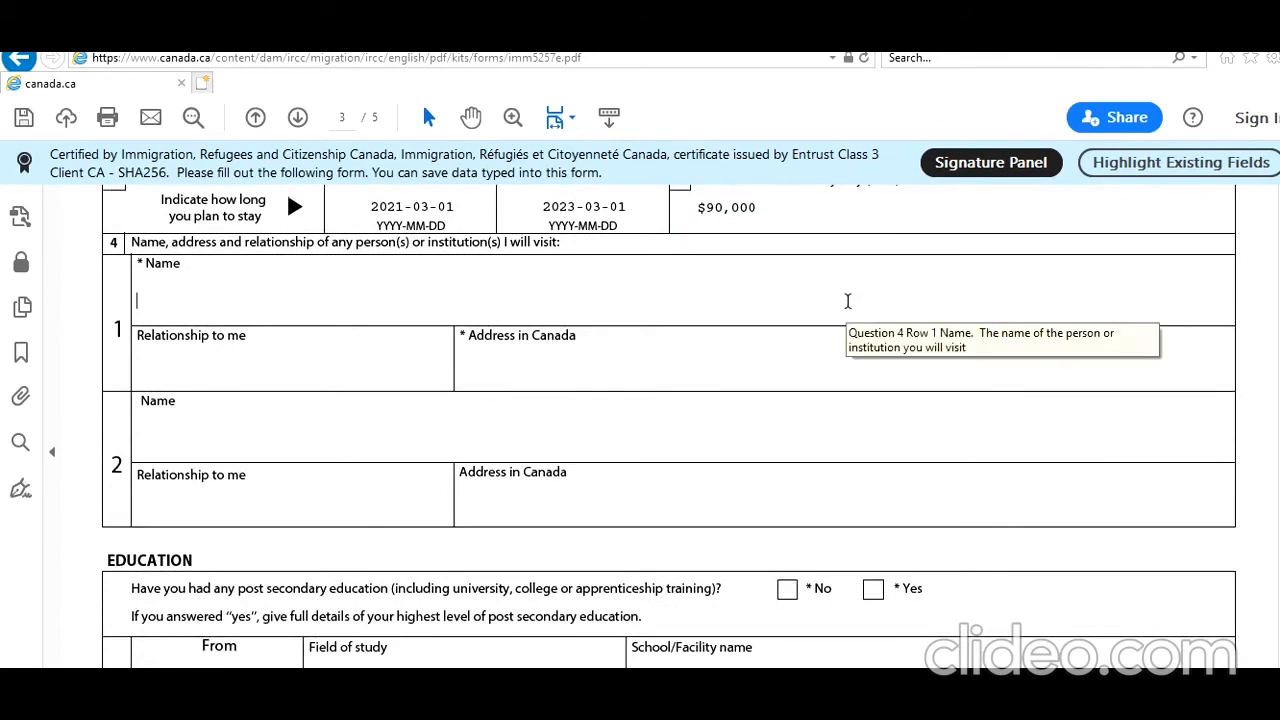
text(oronto IT College)
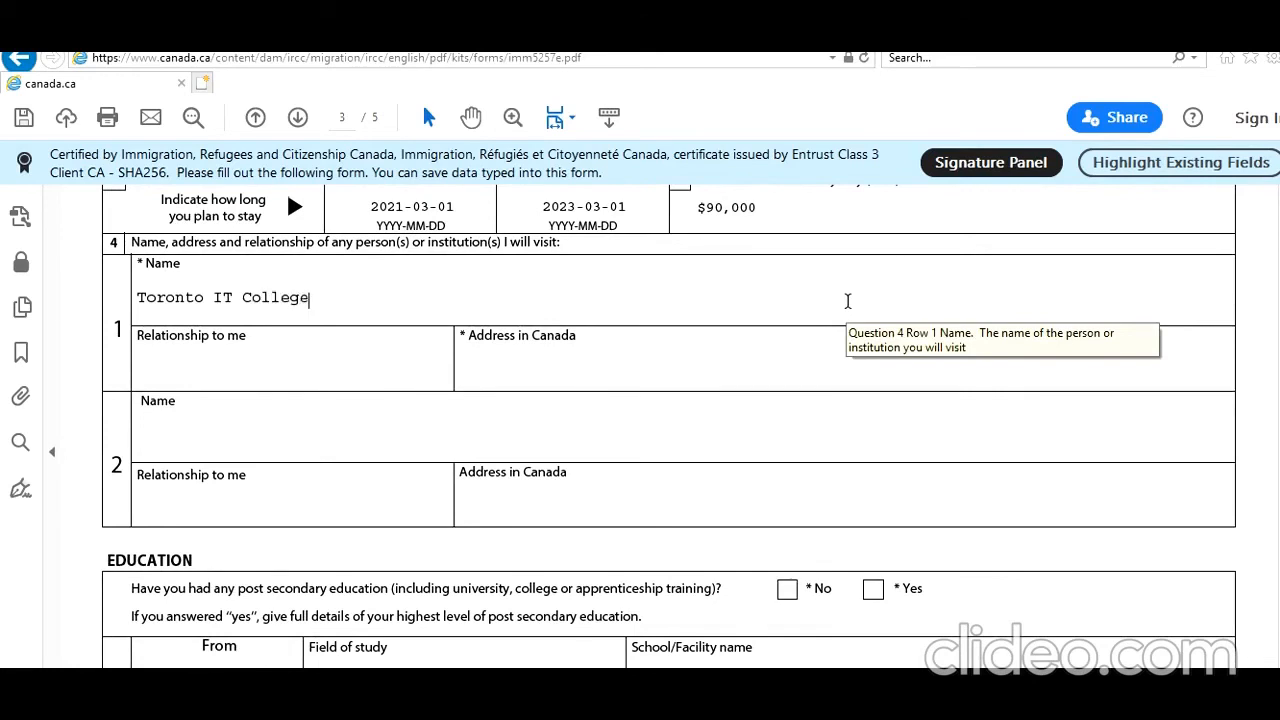
key(Tab)
text(Colleg)
key(BackSpace)
text(ge Where)
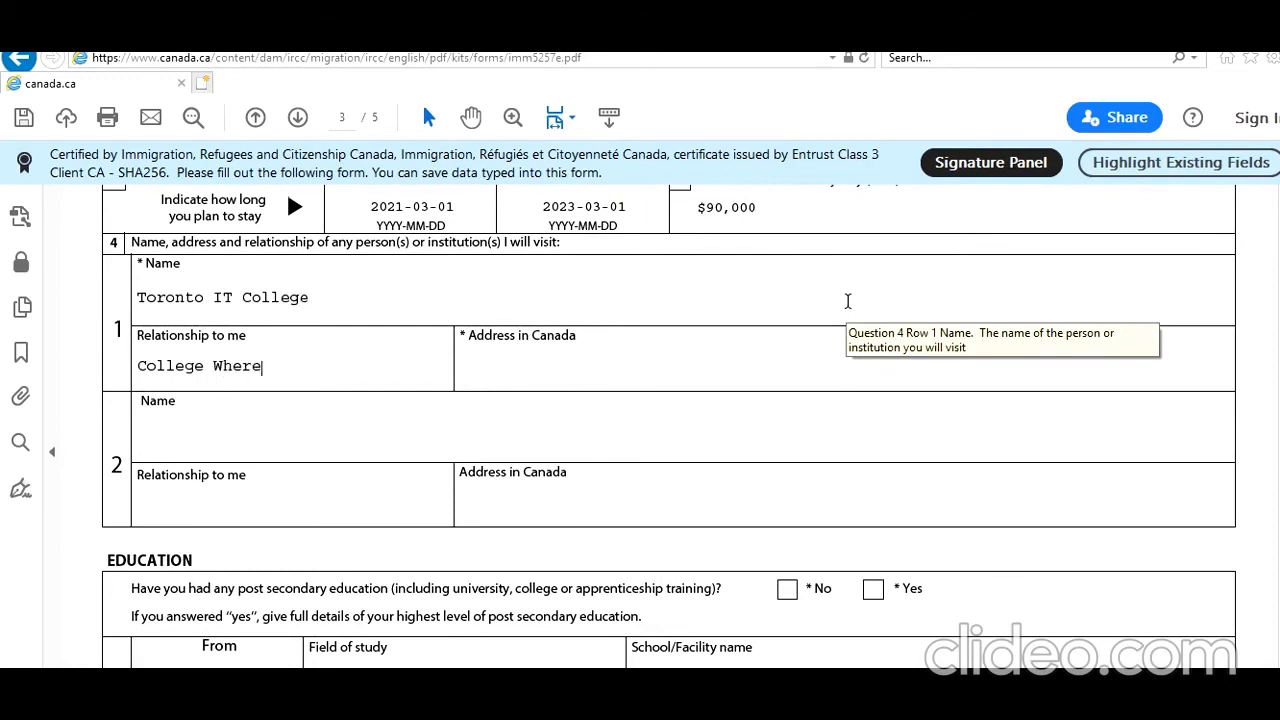
text( Enrolled)
key(Tab)
text(10 To)
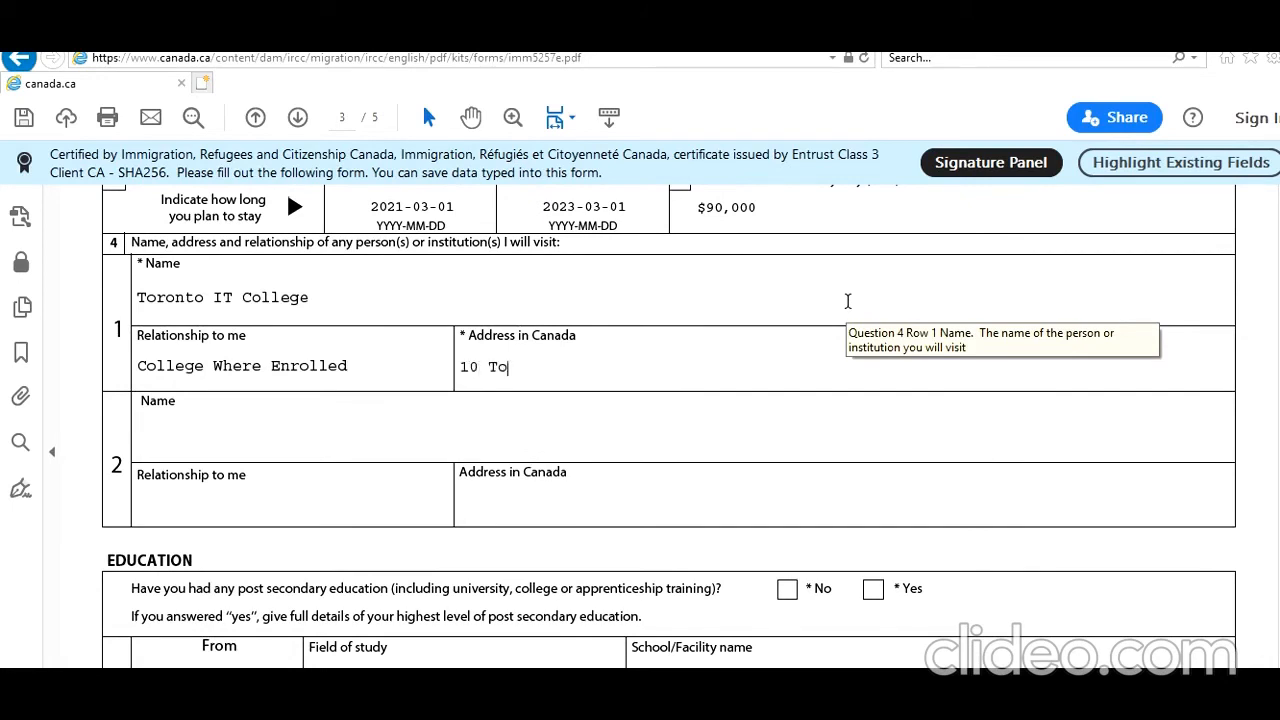
text(ronto ST On)
key(BackSpace)
text(N M6U7H5)
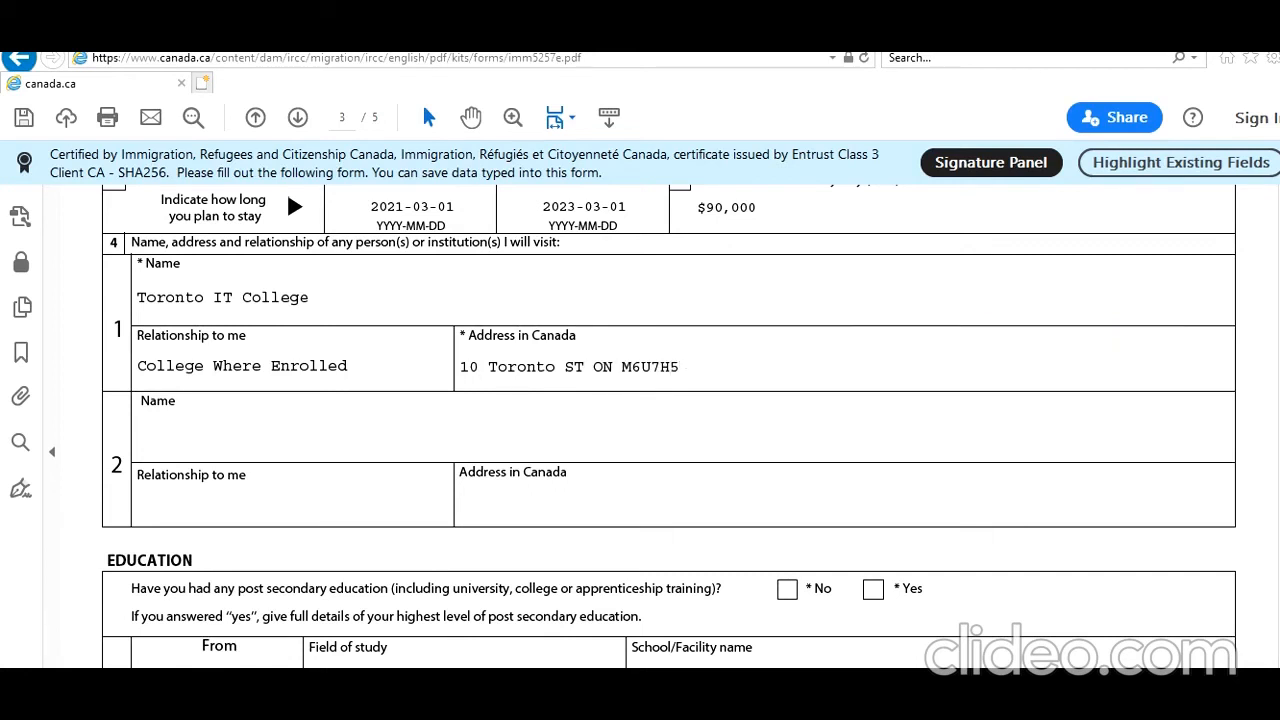
scroll(668, 420, down, 3)
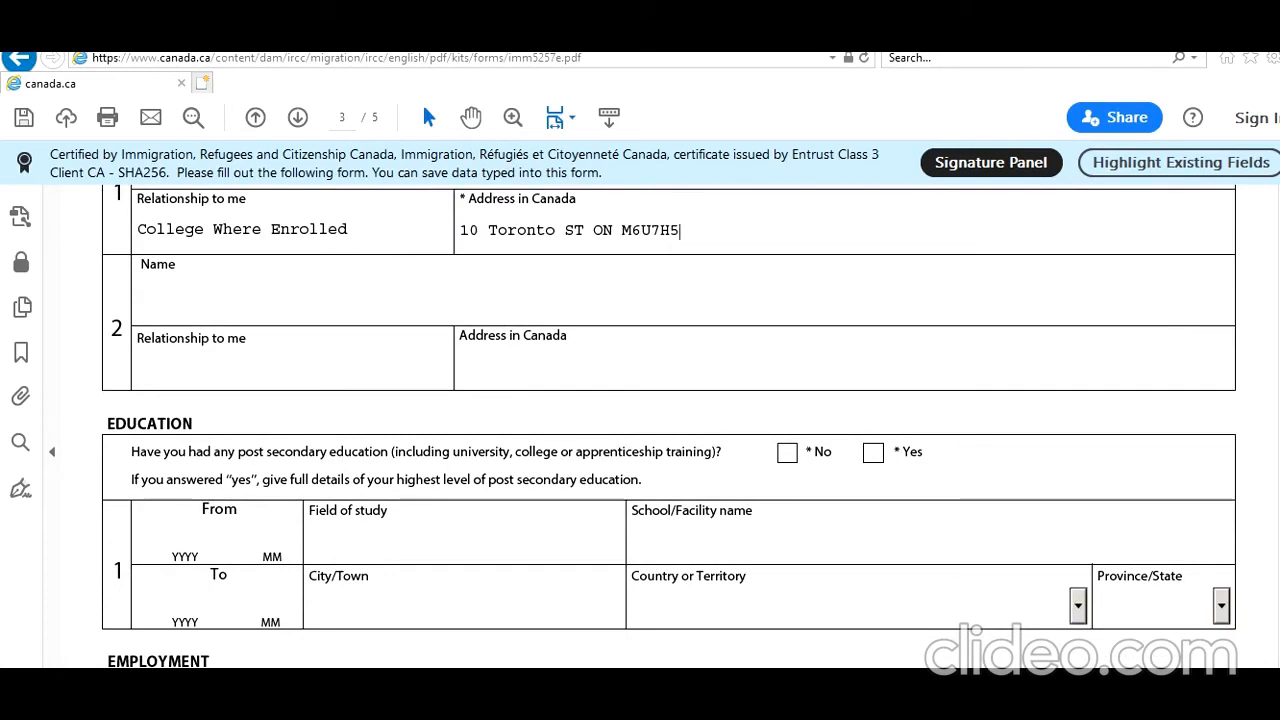
click(874, 453)
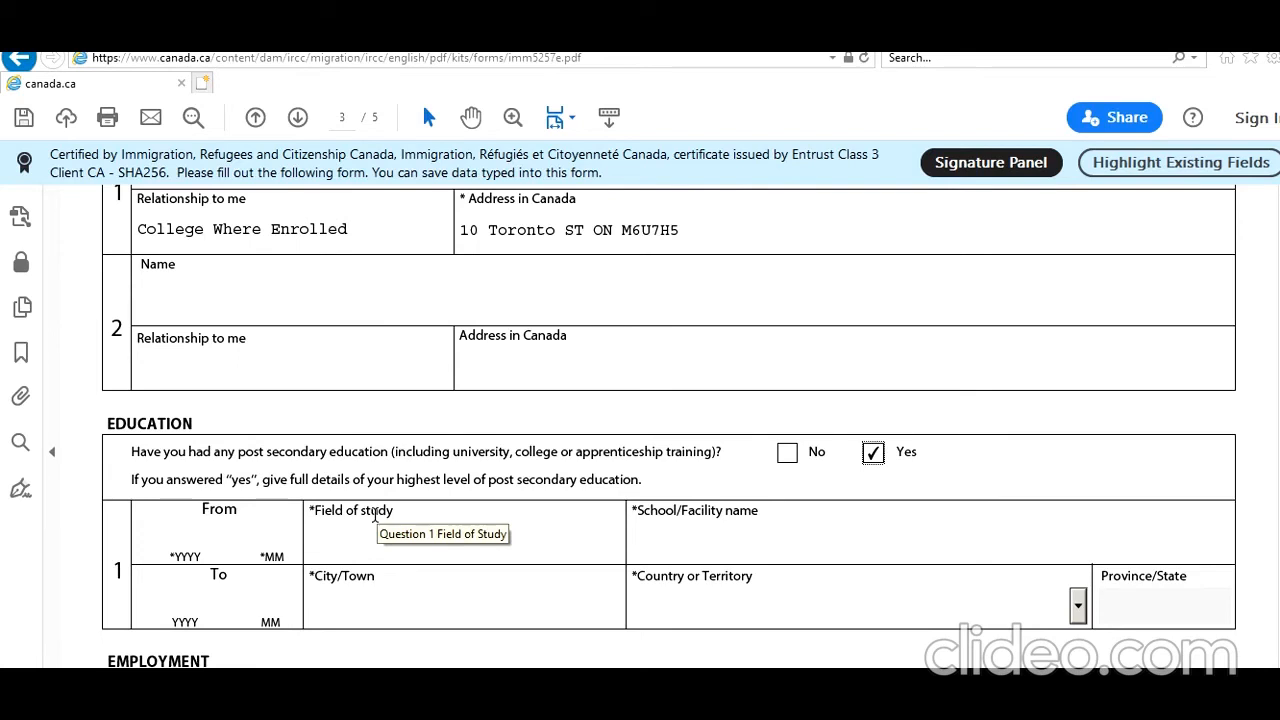
Enter the education start date as 2019/01.
click(184, 540)
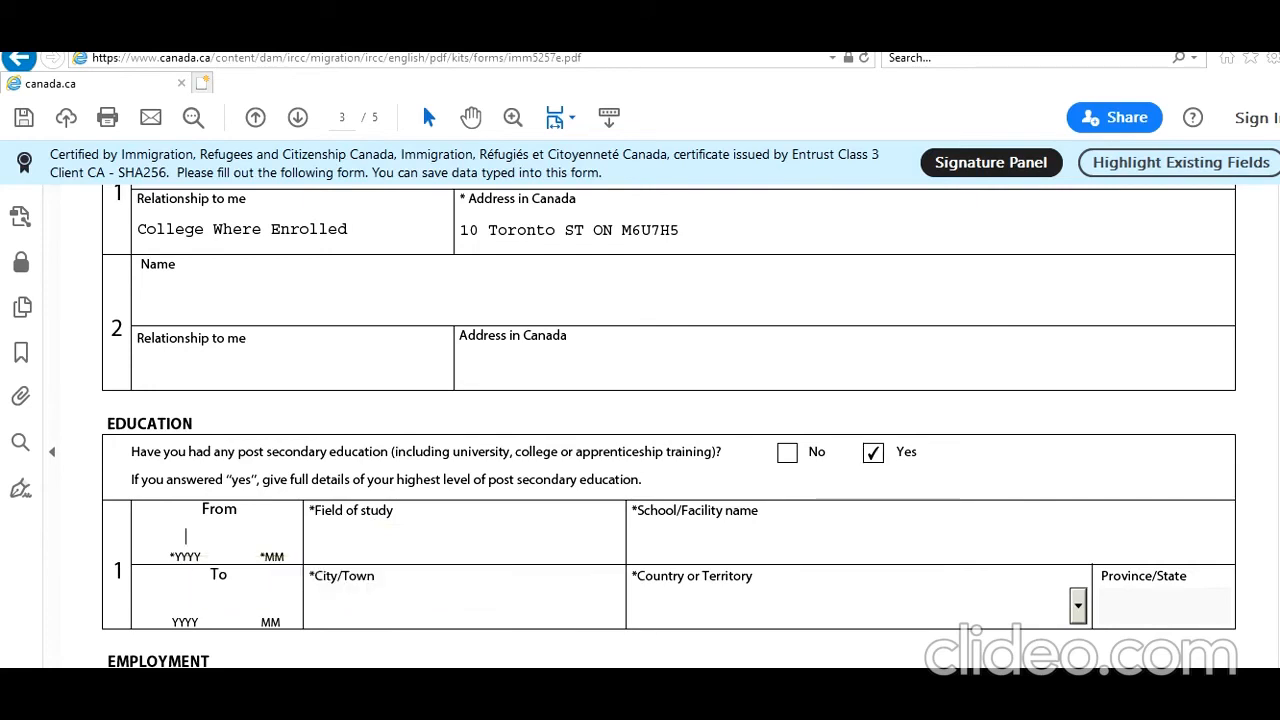
text(20)
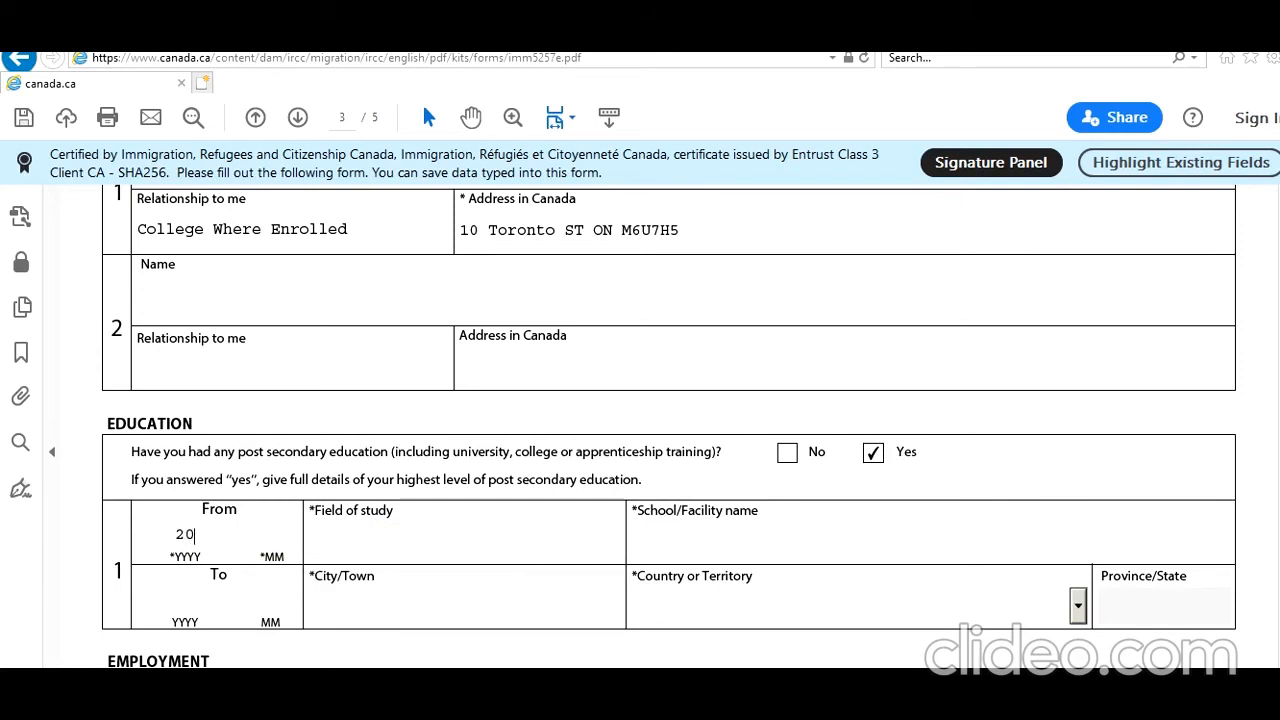
text(21)
click(206, 536)
key(BackSpace)
key(BackSpace)
text(19)
click(268, 545)
text(01)
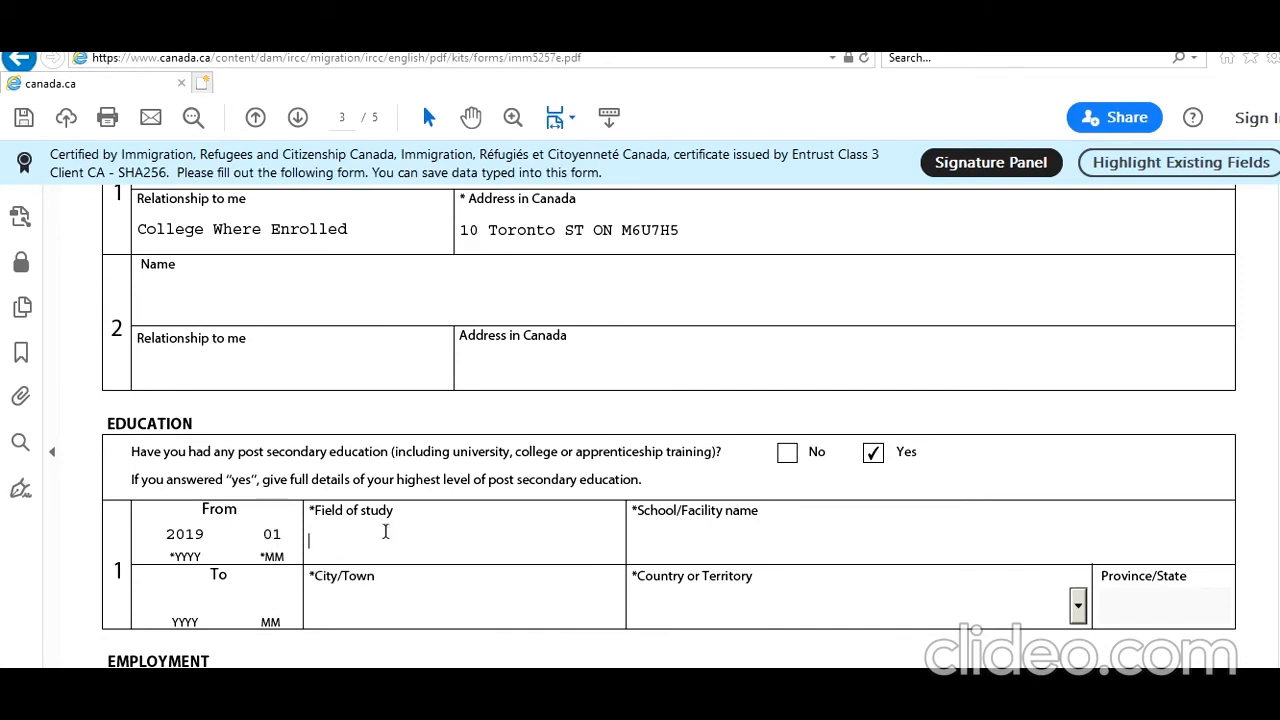
Enter field of study 'Masters Of Science In IT' and school 'TORONTO IT COllege'.
click(385, 532)
text(Masters of SCience)
key(BackSpace)
key(BackSpace)
key(BackSpace)
key(BackSpace)
key(BackSpace)
key(BackSpace)
text(cien)
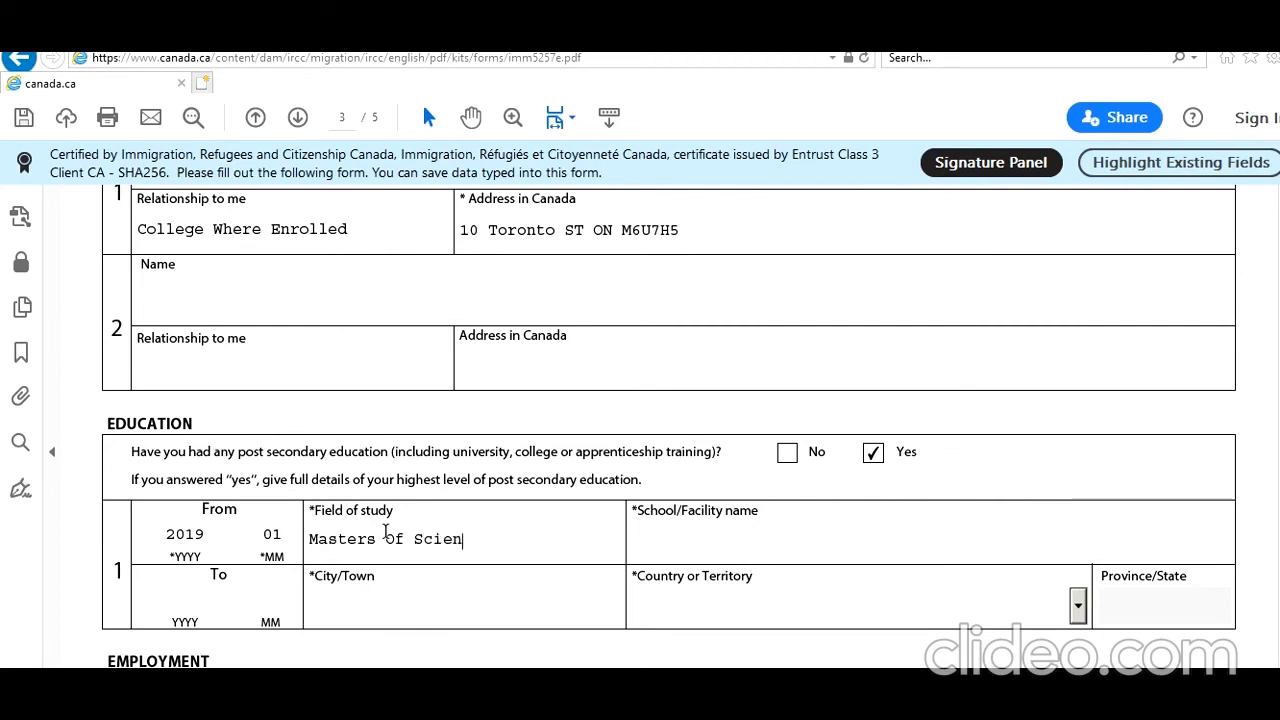
text(ce In IT)
key(Tab)
text(TORONTO IT )
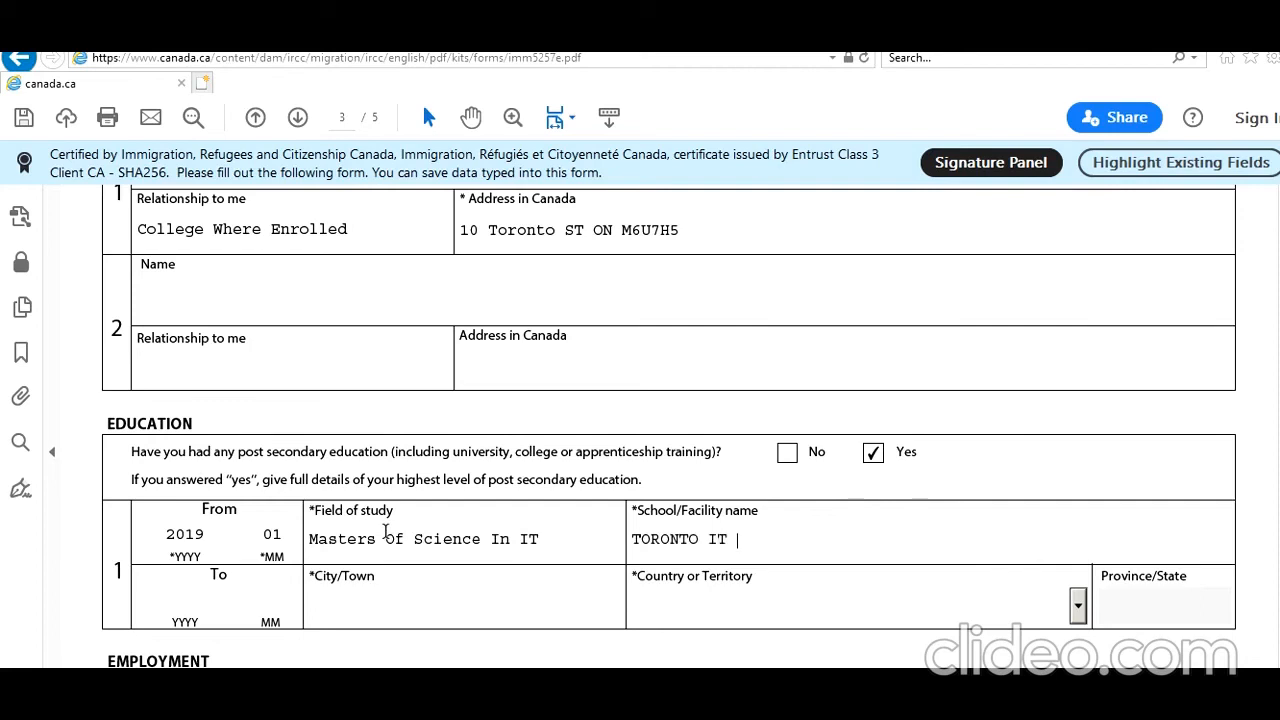
text(COllege)
Set the school's location to Toronto, Canada, province ON.
click(384, 617)
text(Toronto)
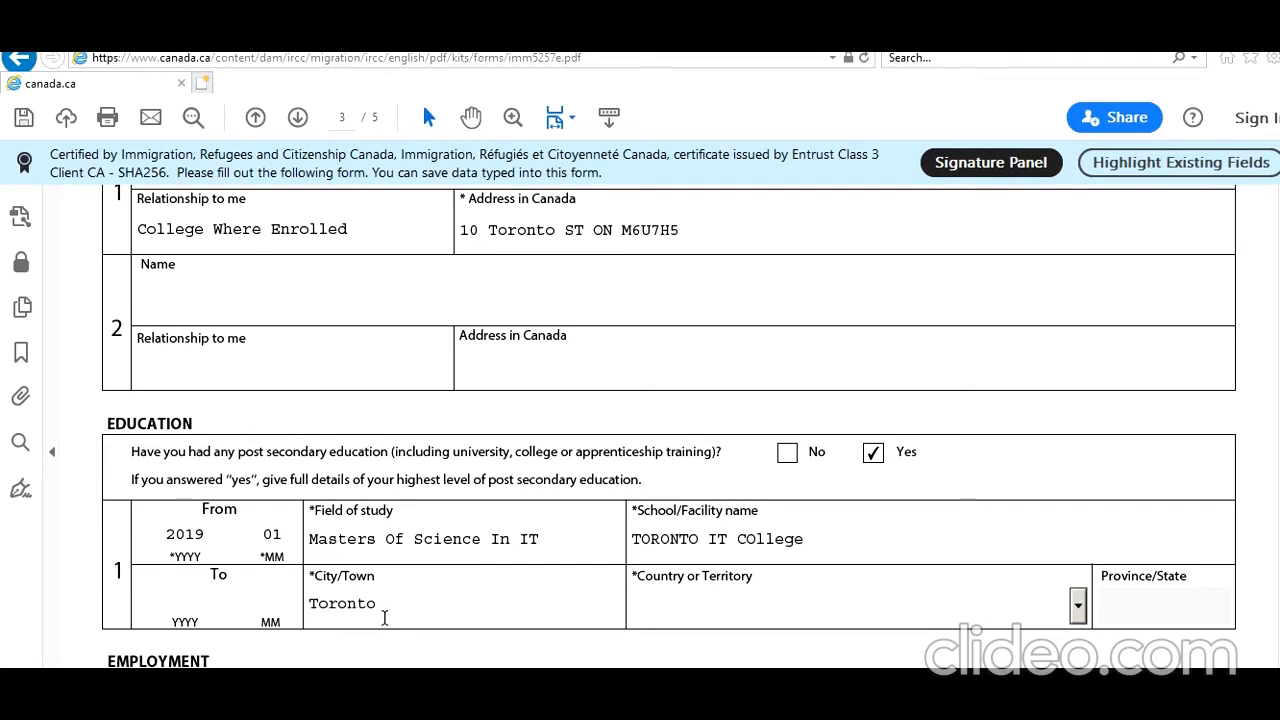
key(c)
key(a)
key(c)
key(c)
key(c)
key(c)
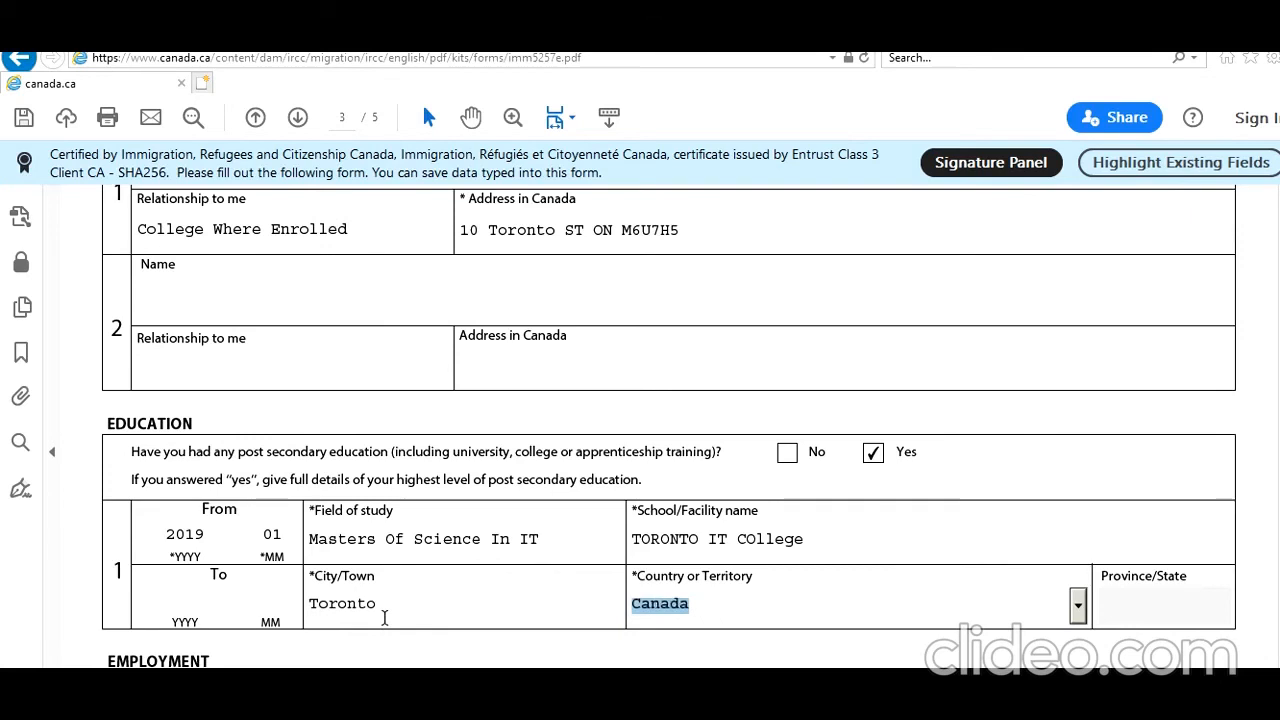
key(Tab)
key(o)
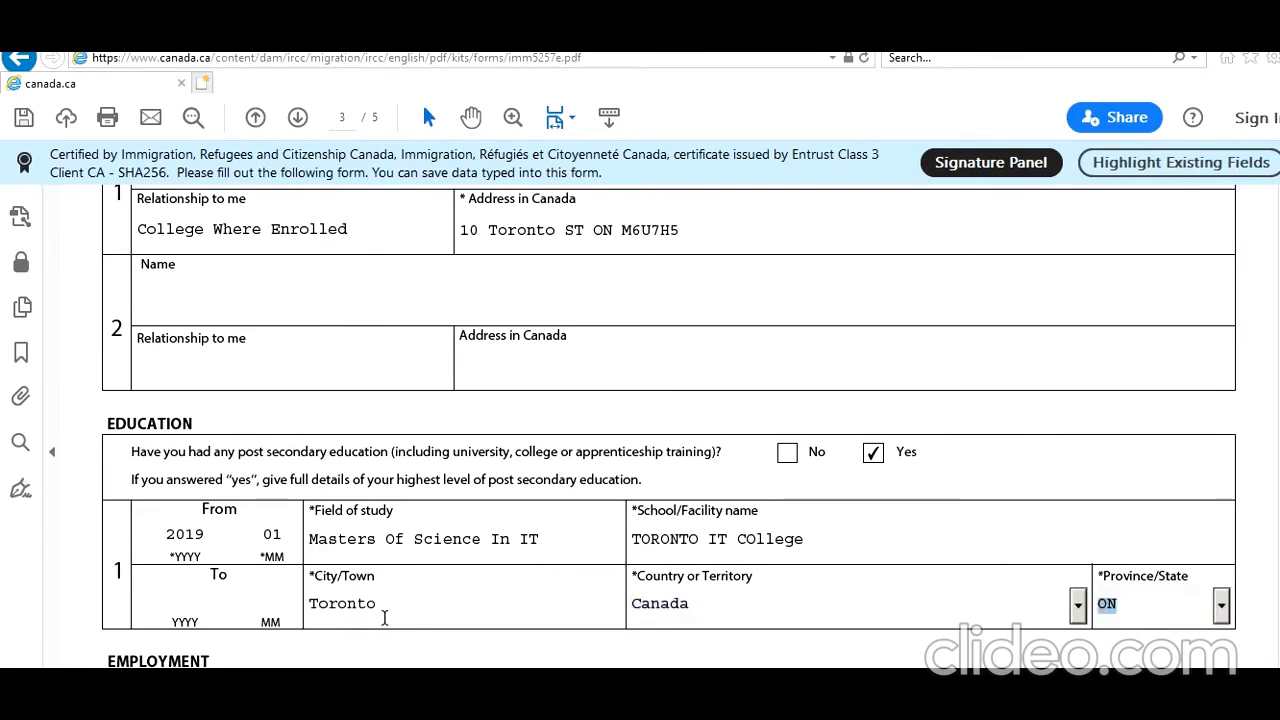
click(1261, 460)
Enter 'Studying' as employment record 1's activity, starting 2019 01.
scroll(669, 420, down, 3)
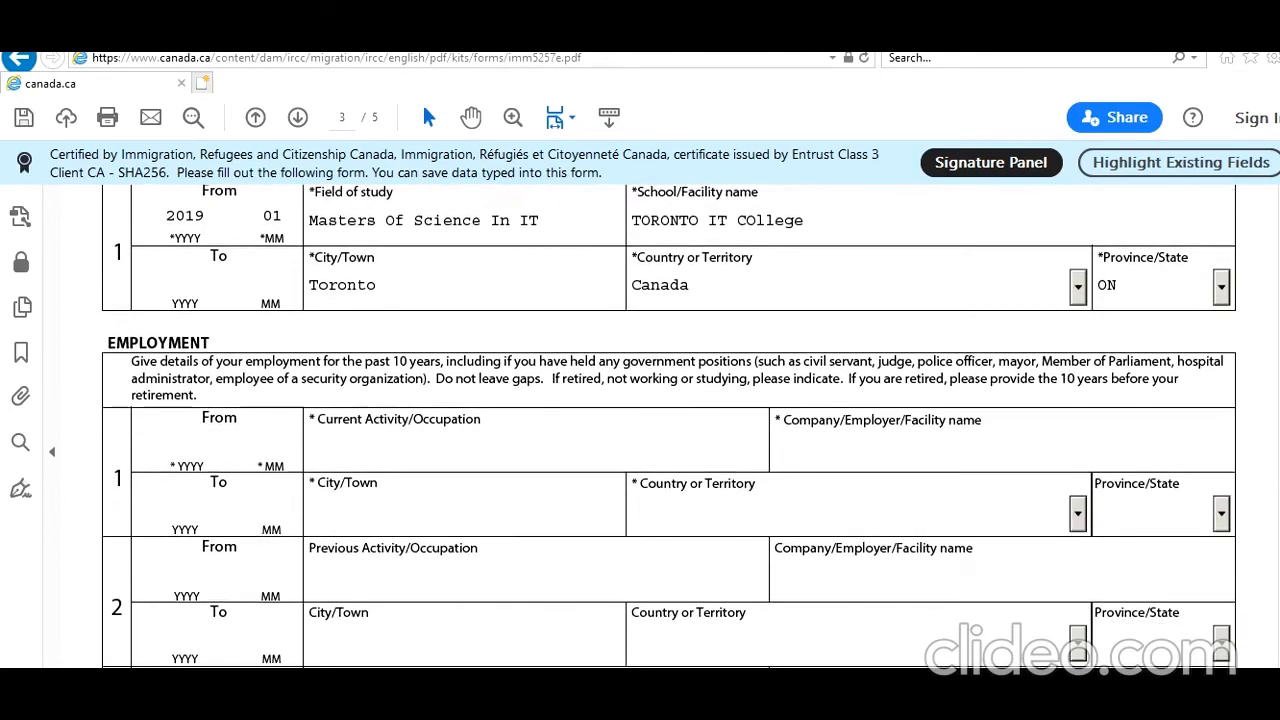
scroll(669, 426, down, 1)
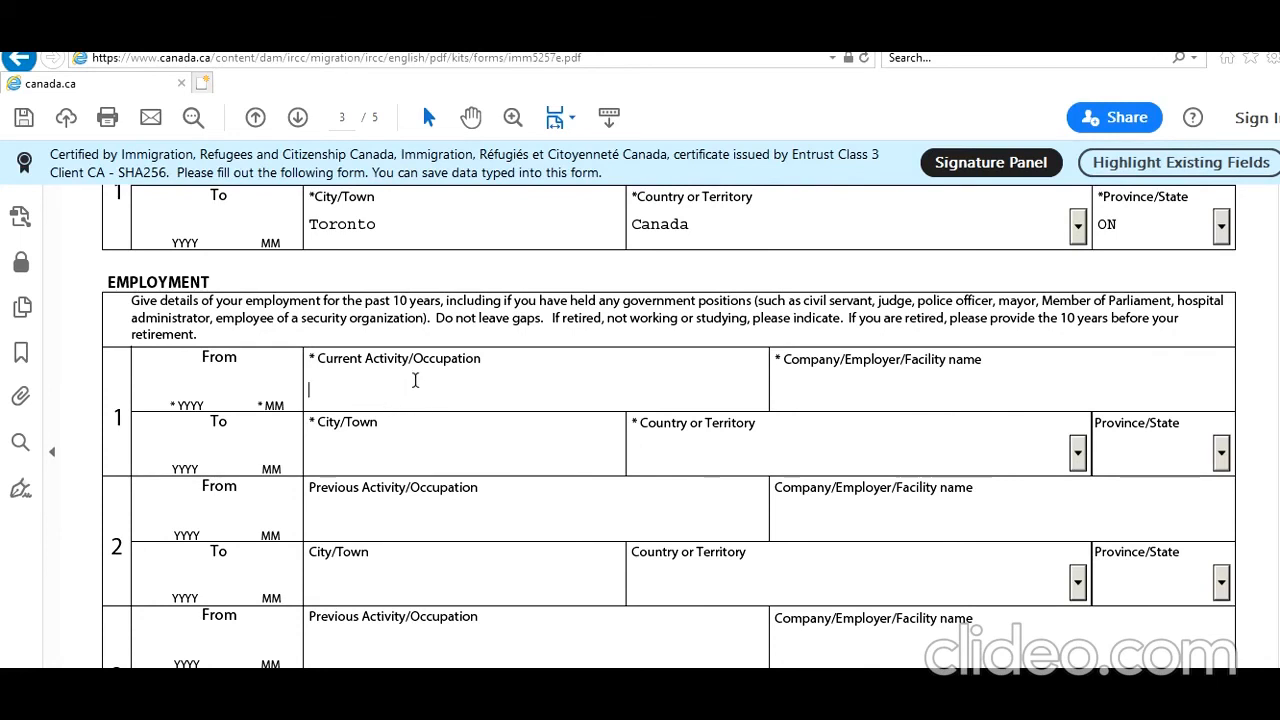
text(Studying)
click(180, 350)
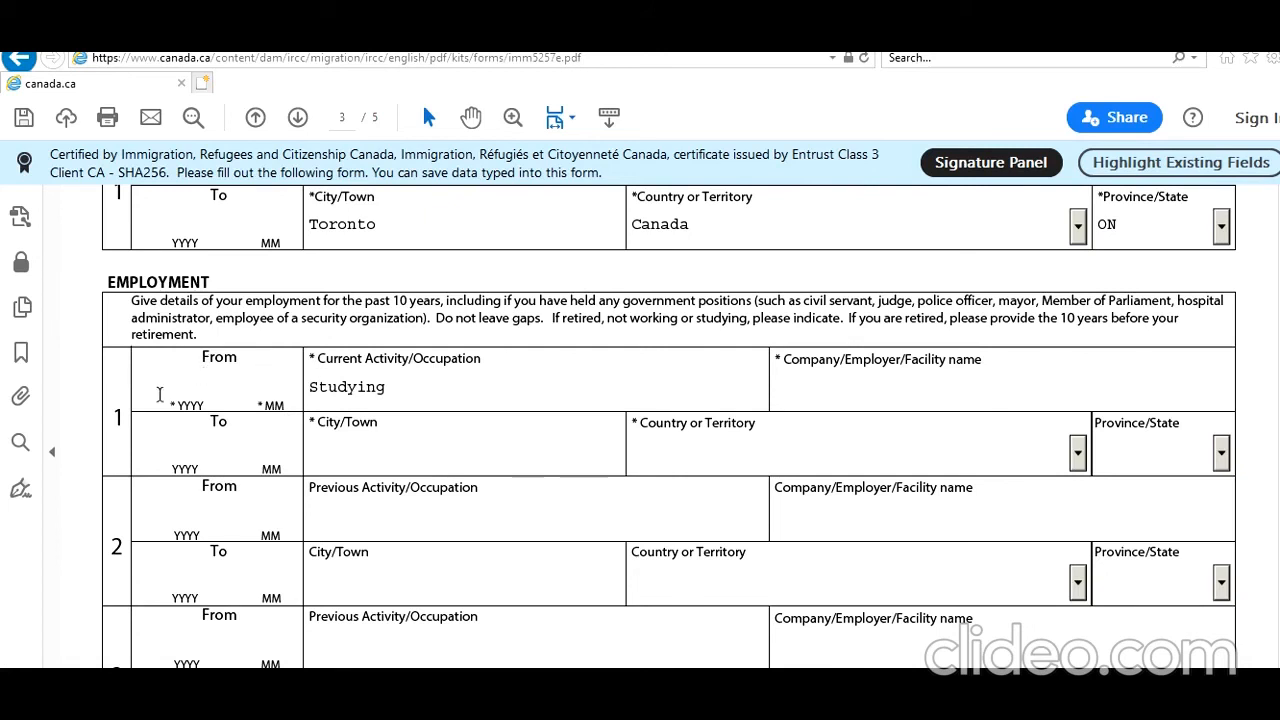
right_click(192, 398)
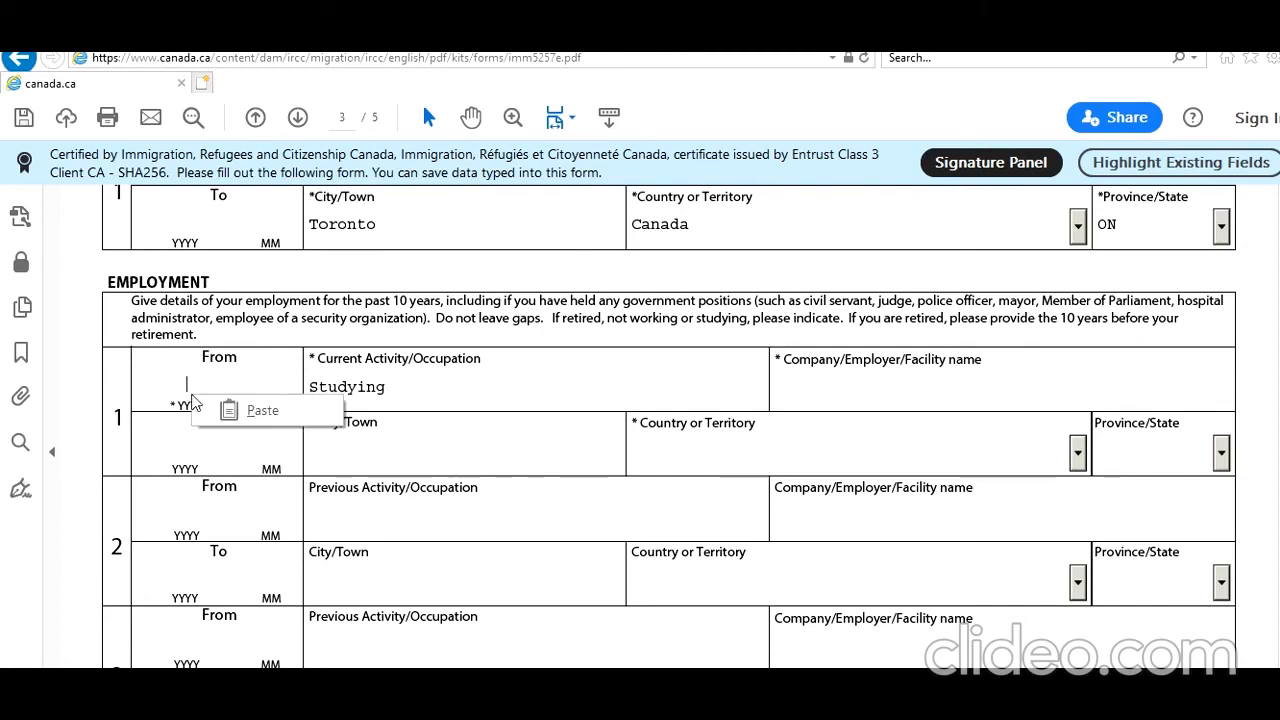
click(328, 366)
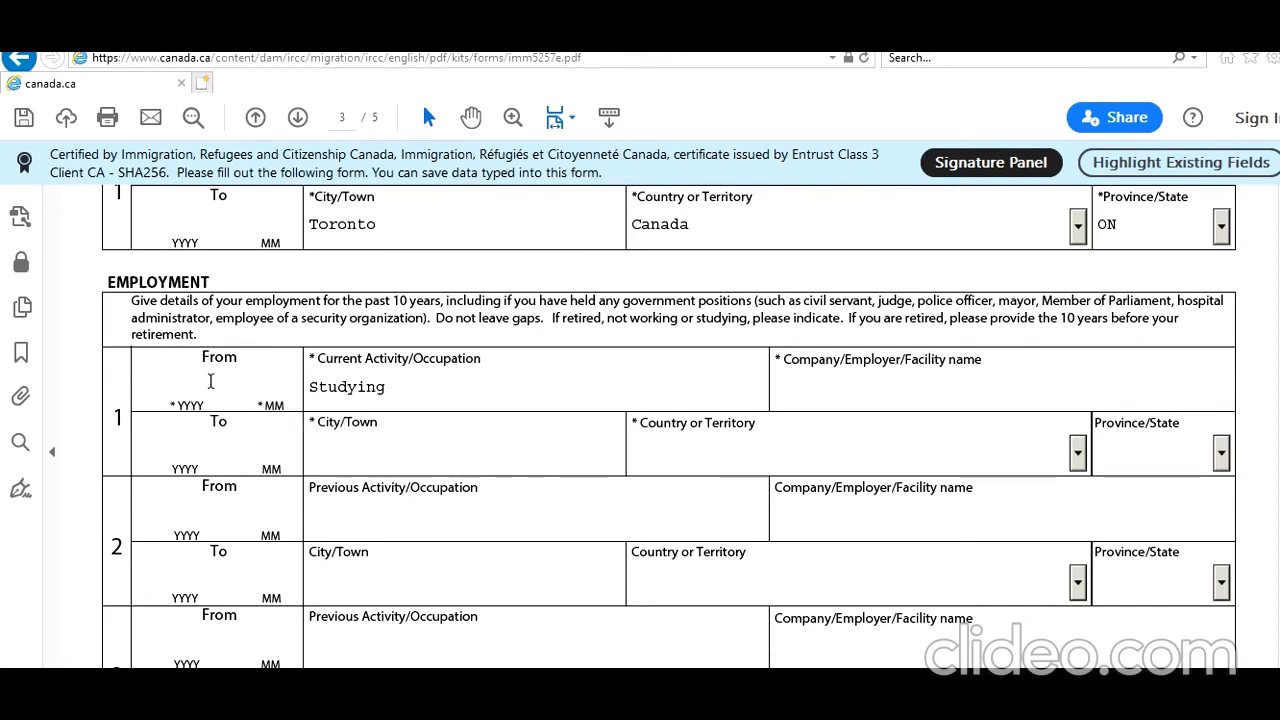
text(2019 )
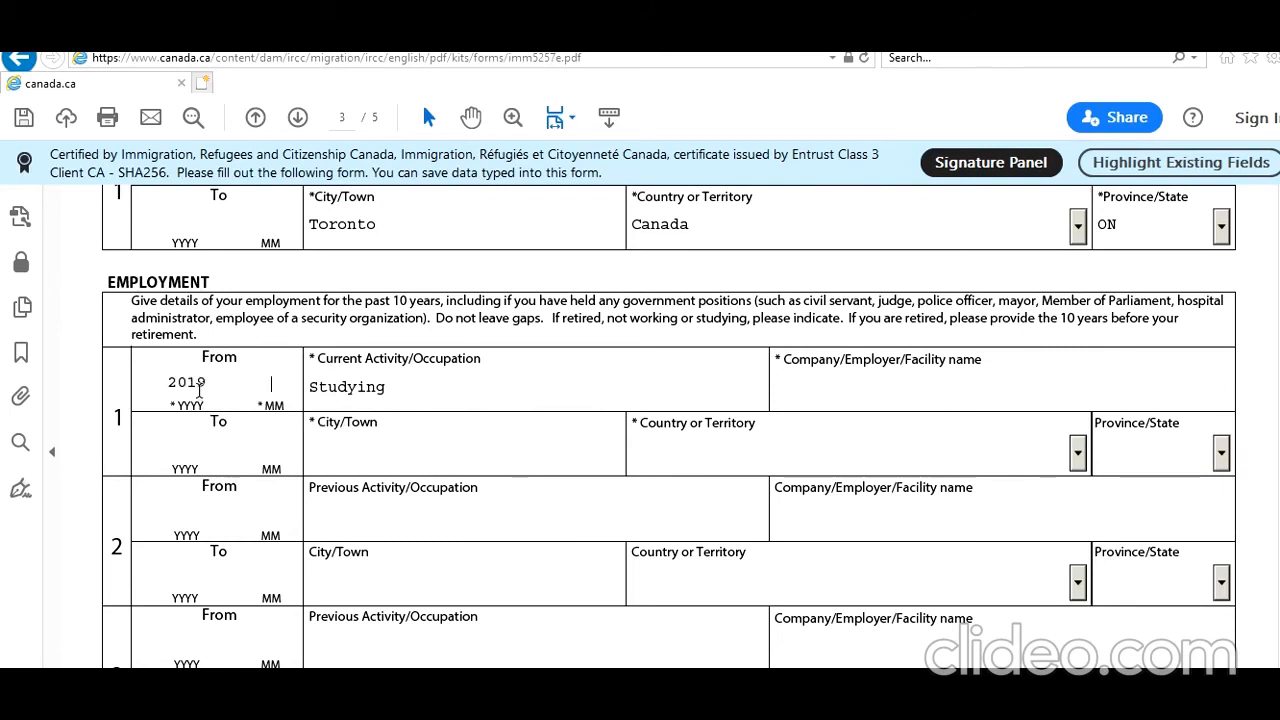
text(01)
Enter employer 'TORONTO IT College' and city Toronto for record 1.
click(833, 377)
text(TO)
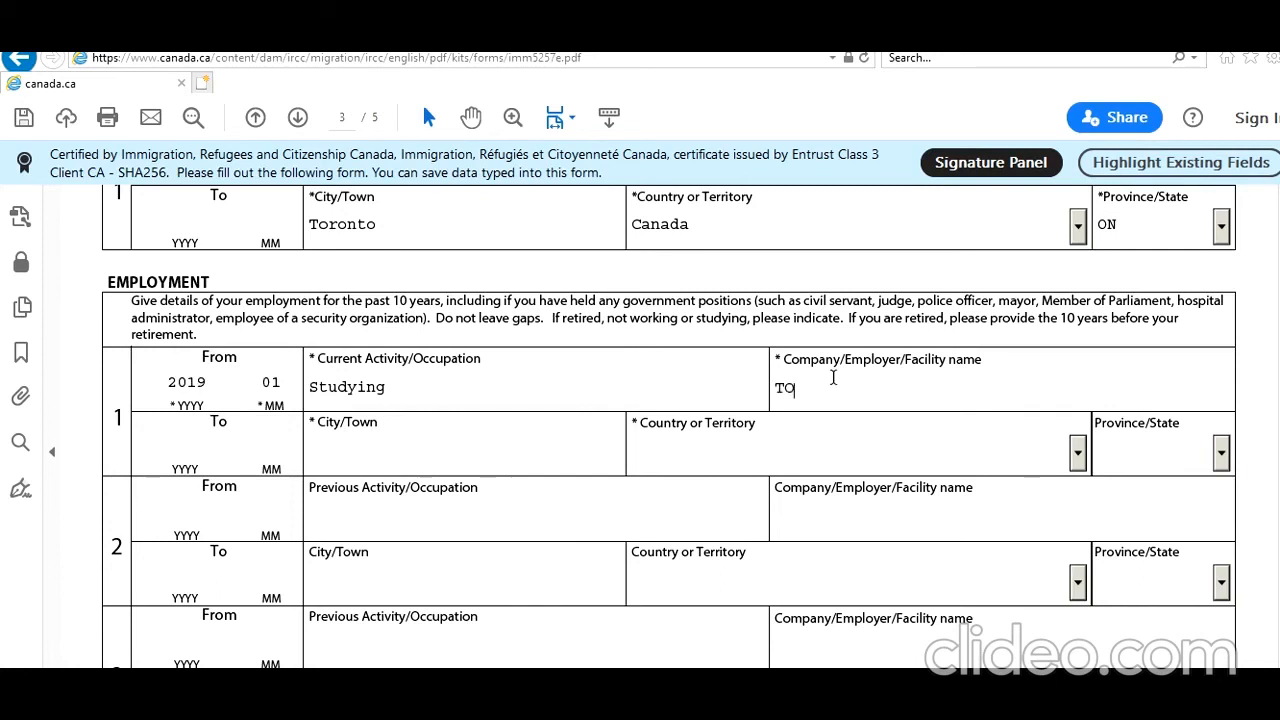
text(ROTNTO)
key(BackSpace)
key(BackSpace)
key(BackSpace)
key(BackSpace)
text(NTO IT College)
click(537, 455)
text(Toronto)
Choose Canada as record 1's country and ON as its province.
key(Tab)
text(C)
key(c)
key(c)
key(c)
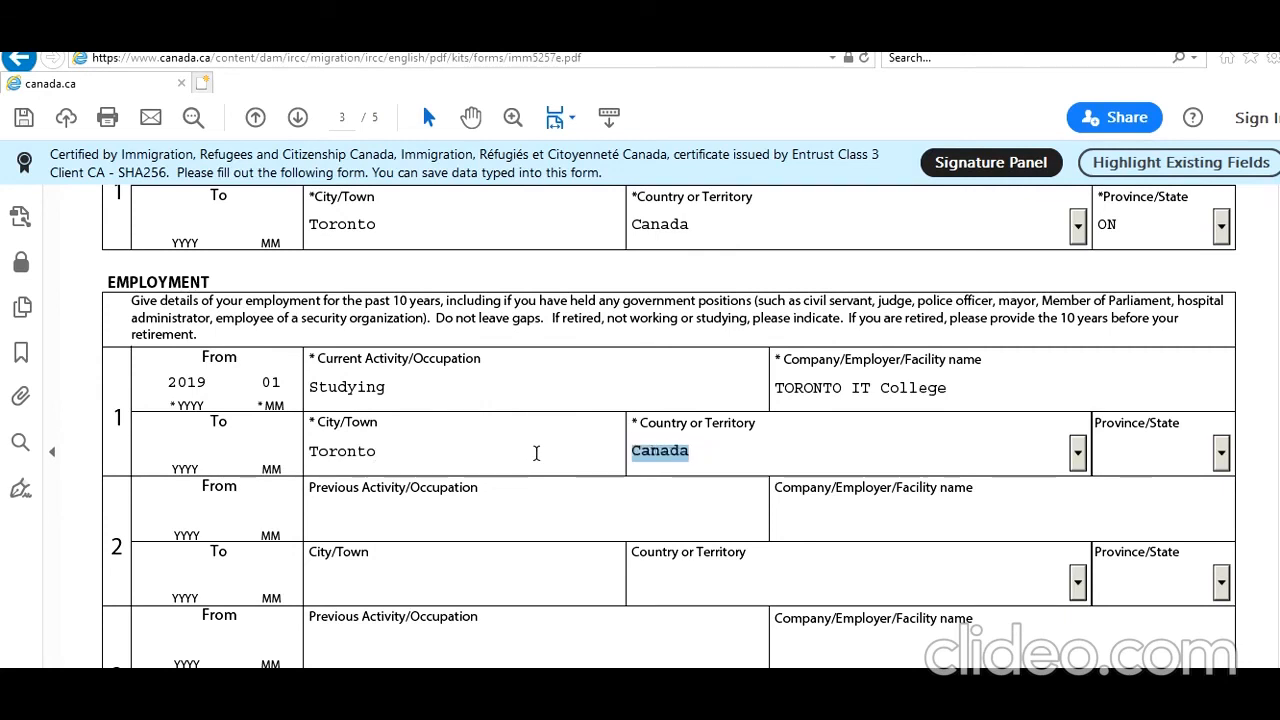
key(Tab)
key(o)
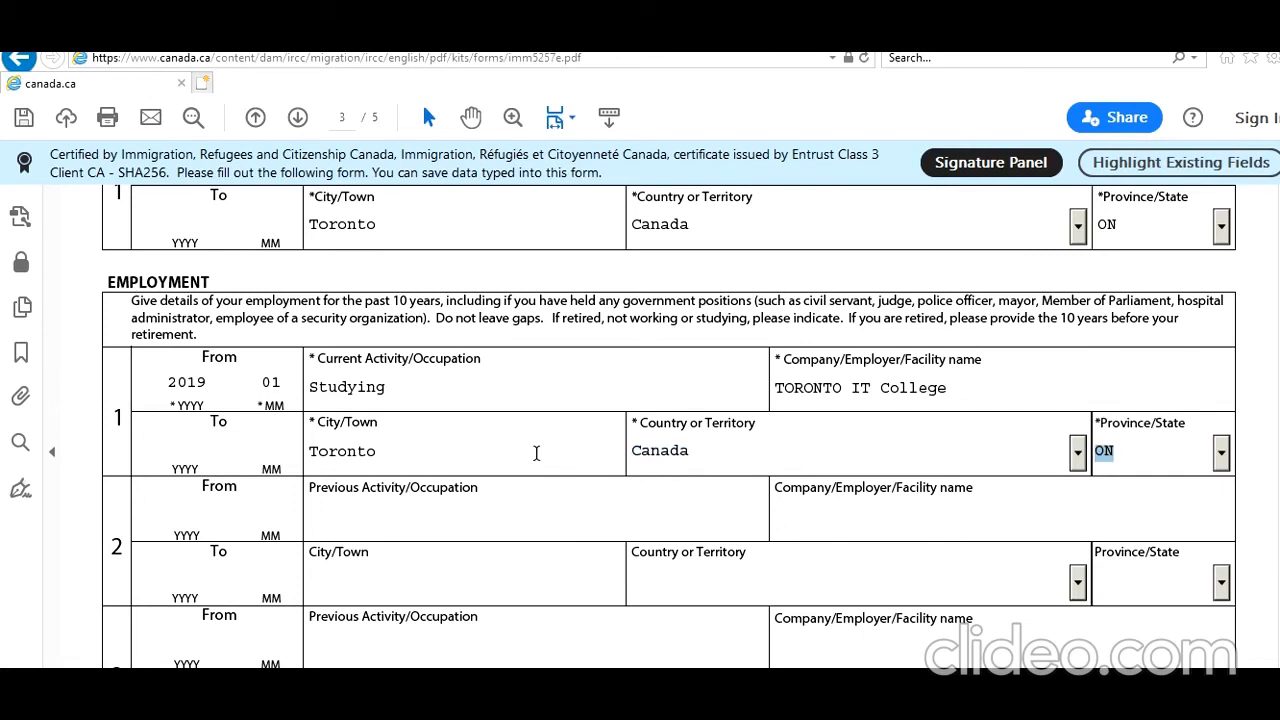
key(Tab)
Give employment record 2 dates 2017 06 to 201812 and occupation 'IT Junior Consultant'.
click(185, 447)
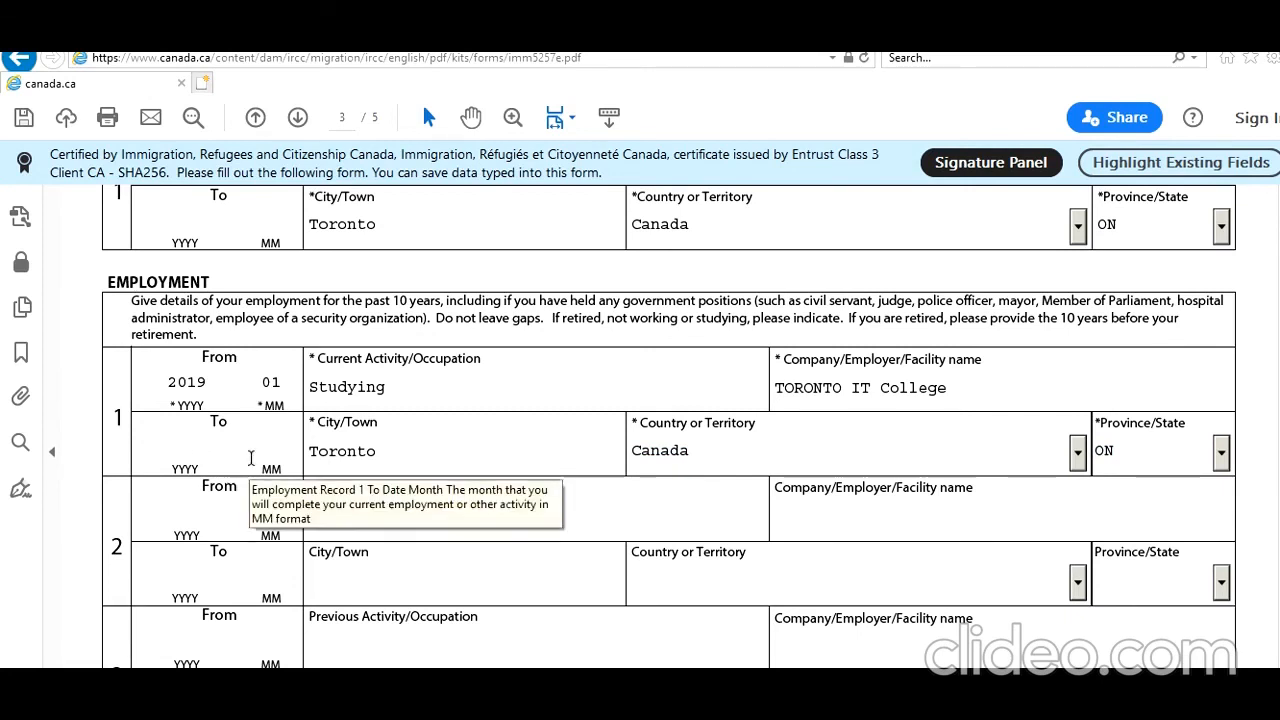
click(192, 515)
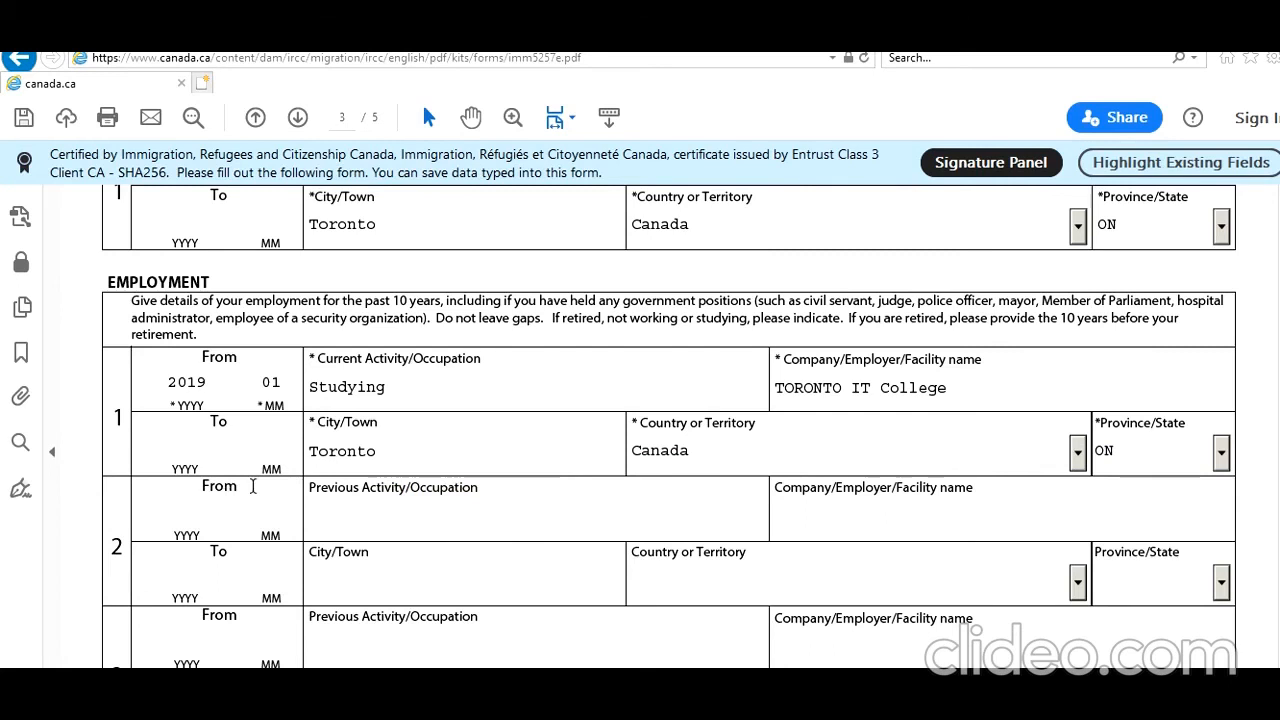
text(2017 )
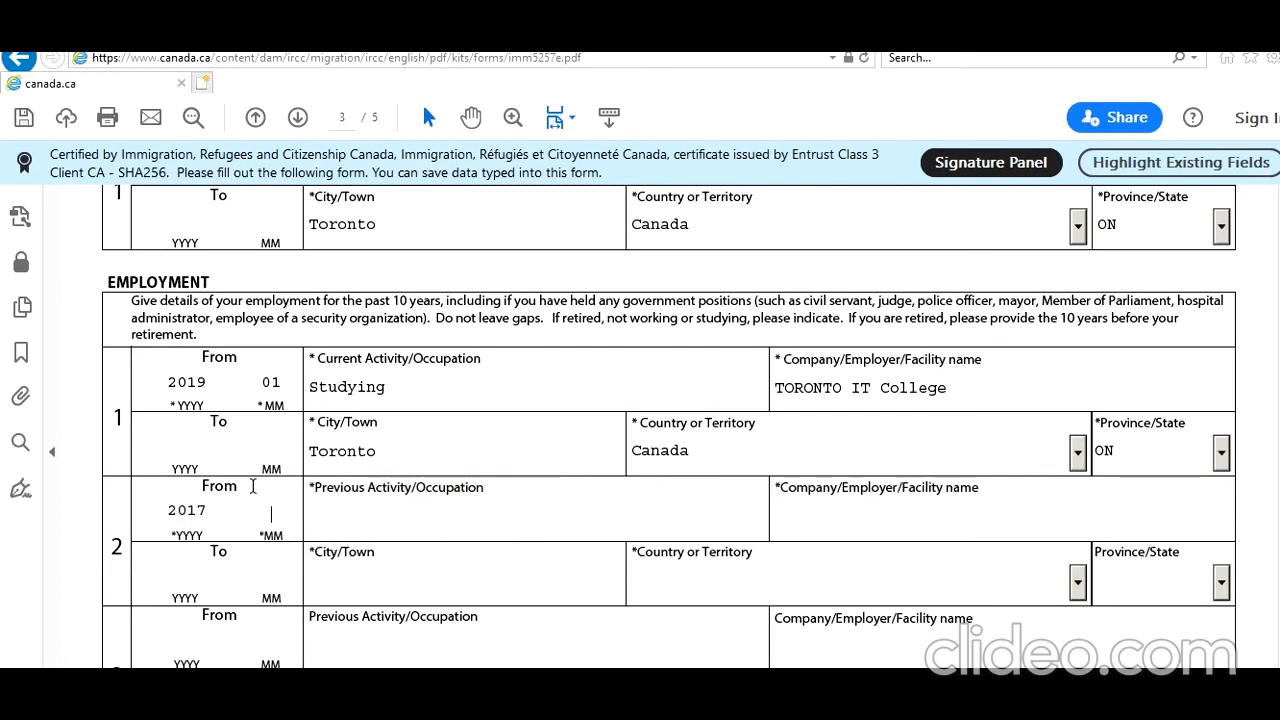
text(06)
click(183, 585)
text(201812)
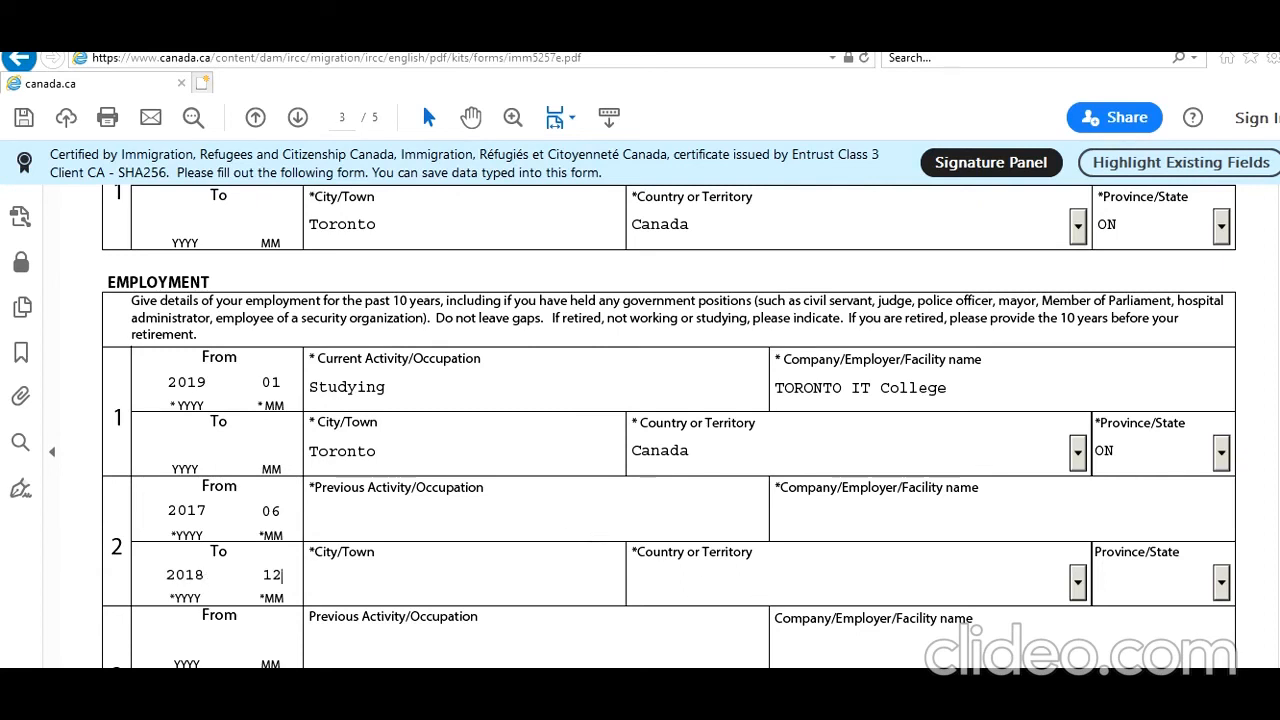
click(412, 507)
text(IT)
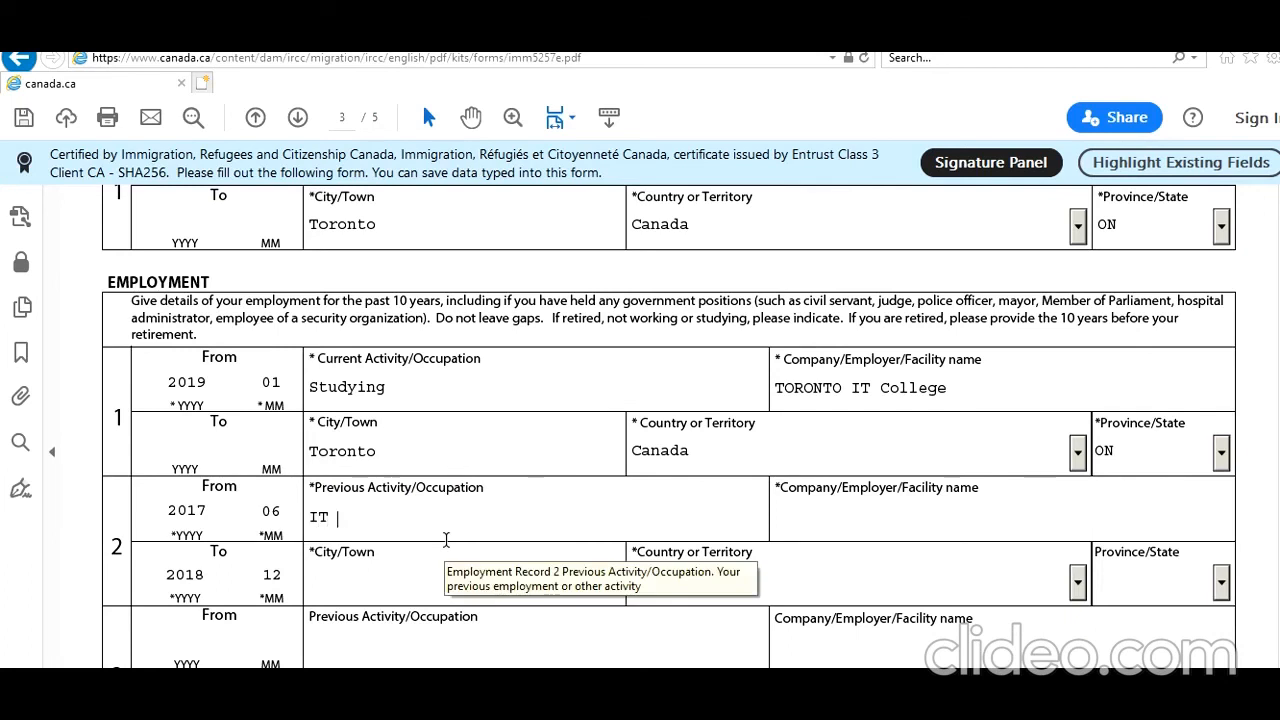
text( Junior Consultant)
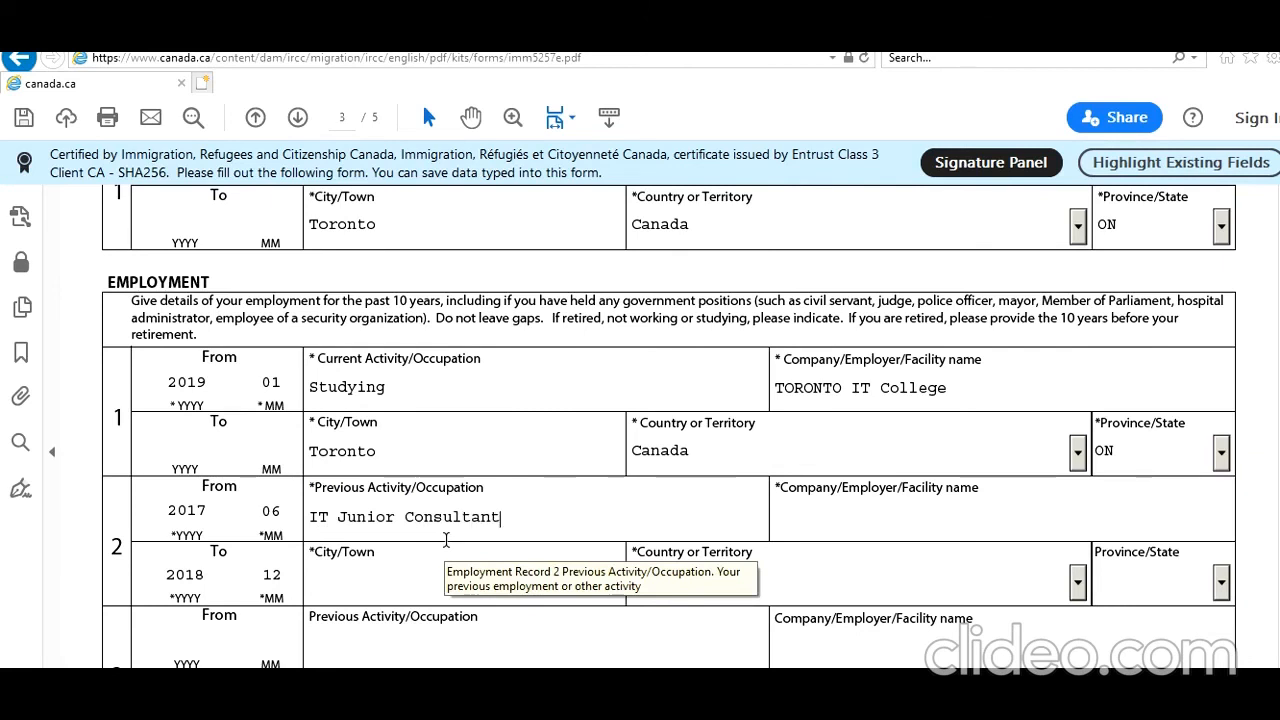
Enter 'New Delhi IT Company', New Delhi, India for record 2, and record 3's start 201405.
click(858, 530)
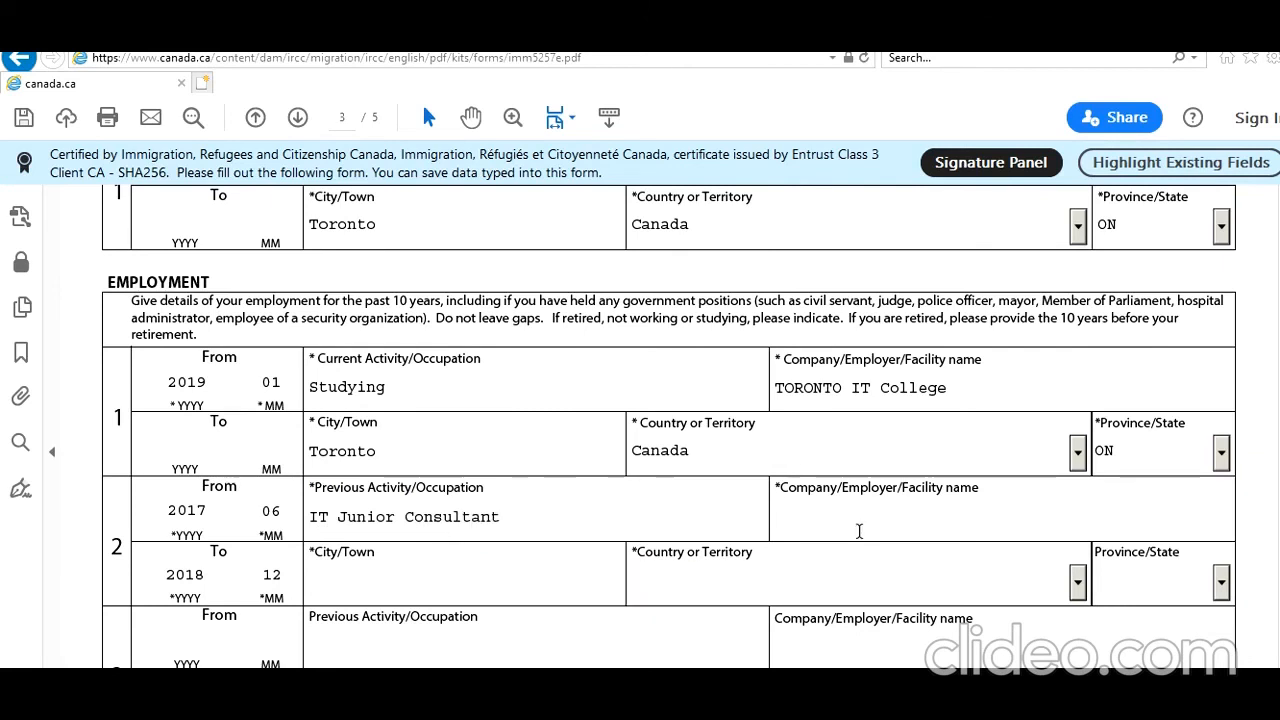
text(New Delhi IT Company)
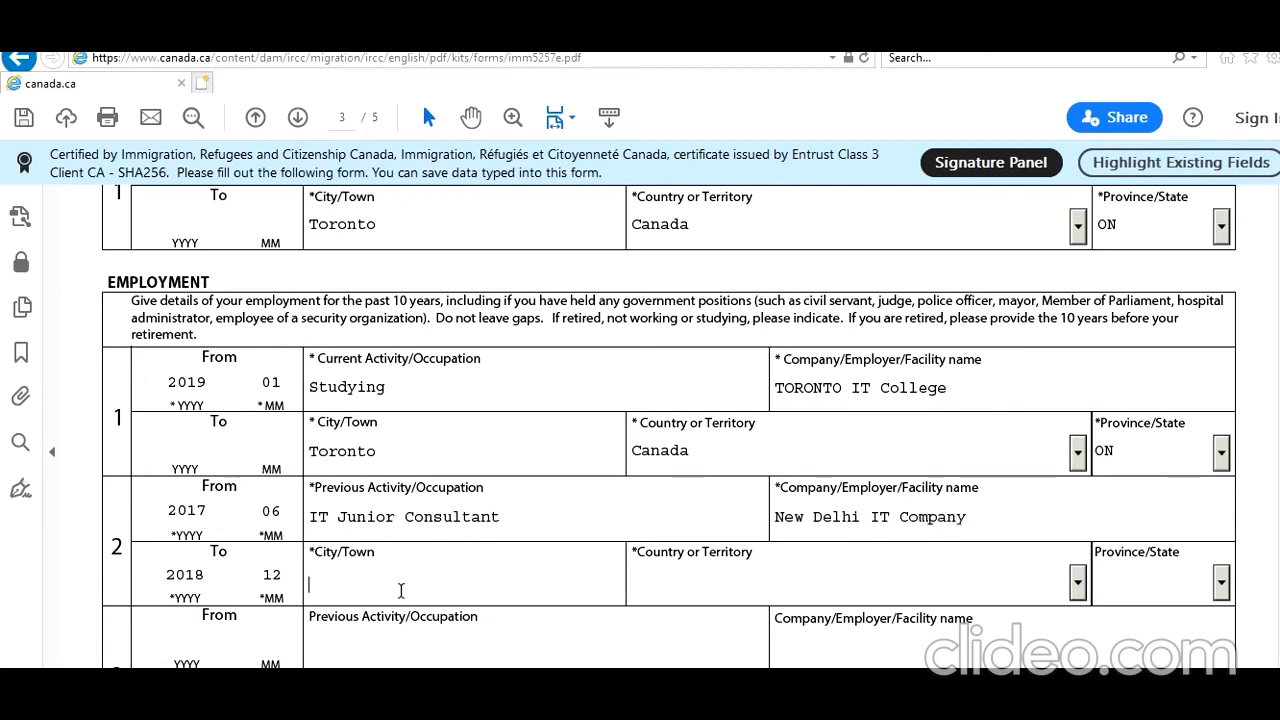
text(New Delhi)
key(Tab)
text(India)
key(Tab)
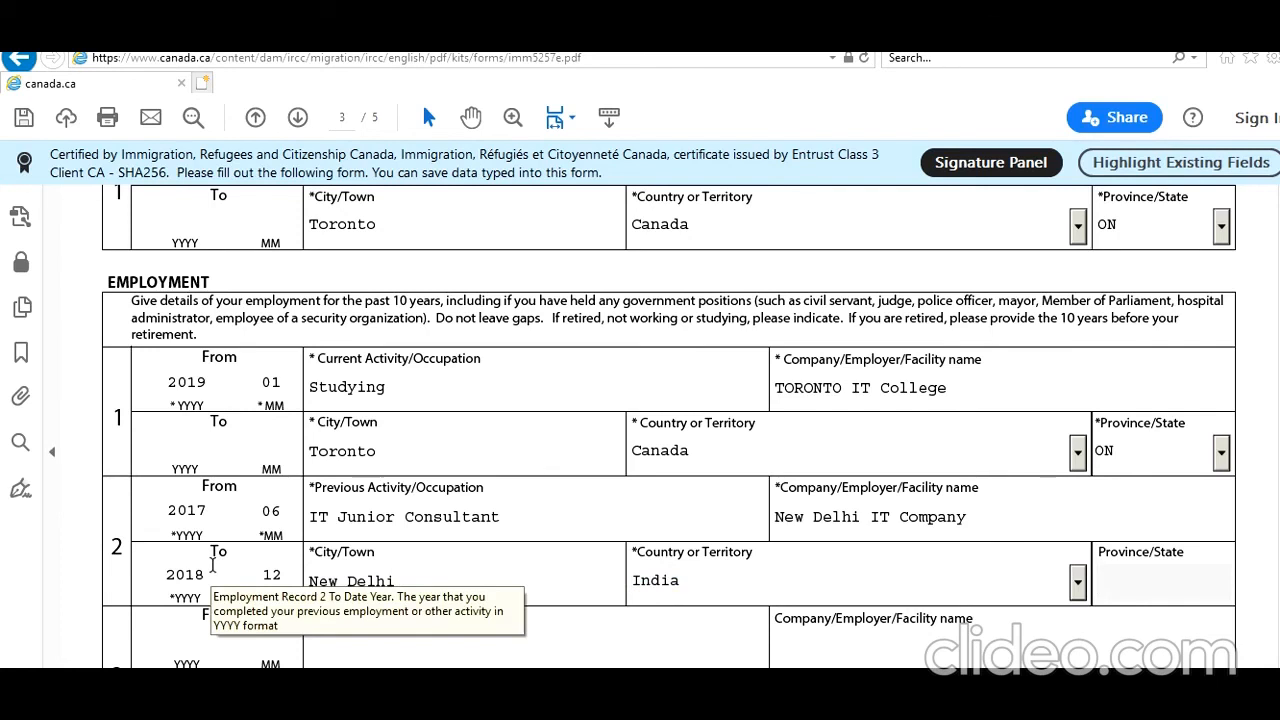
click(187, 632)
text(2014)
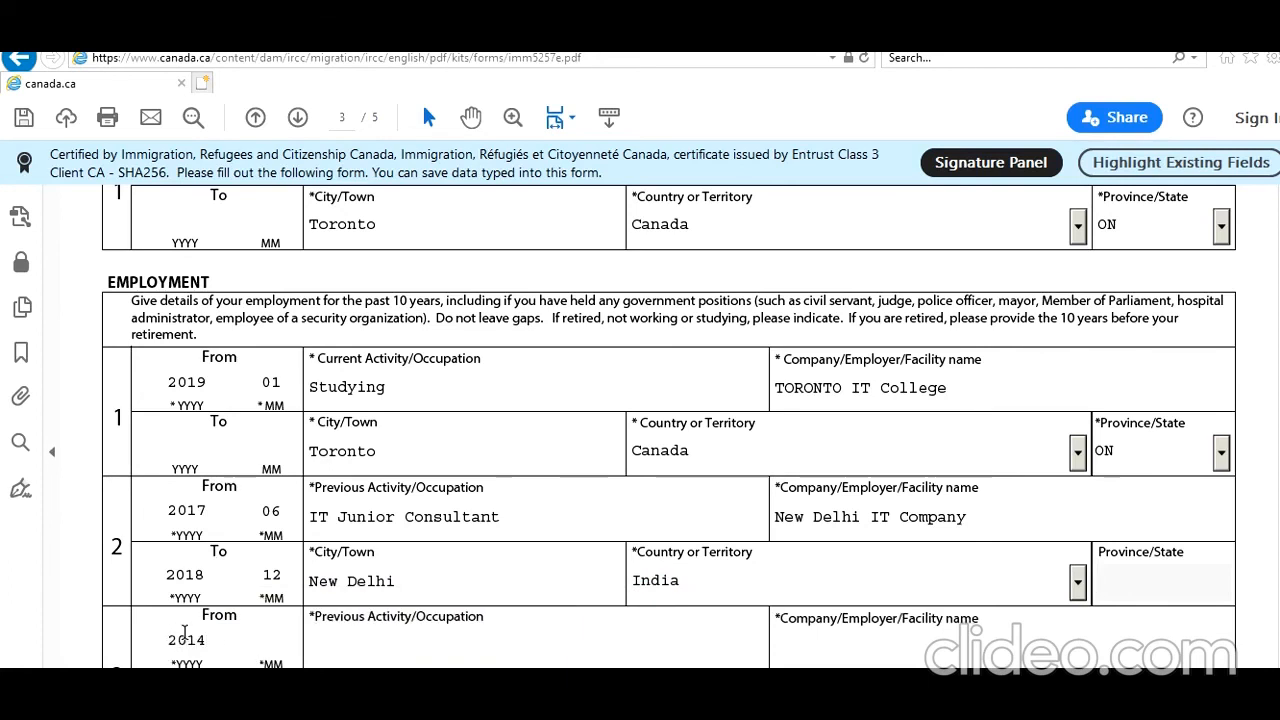
text(05)
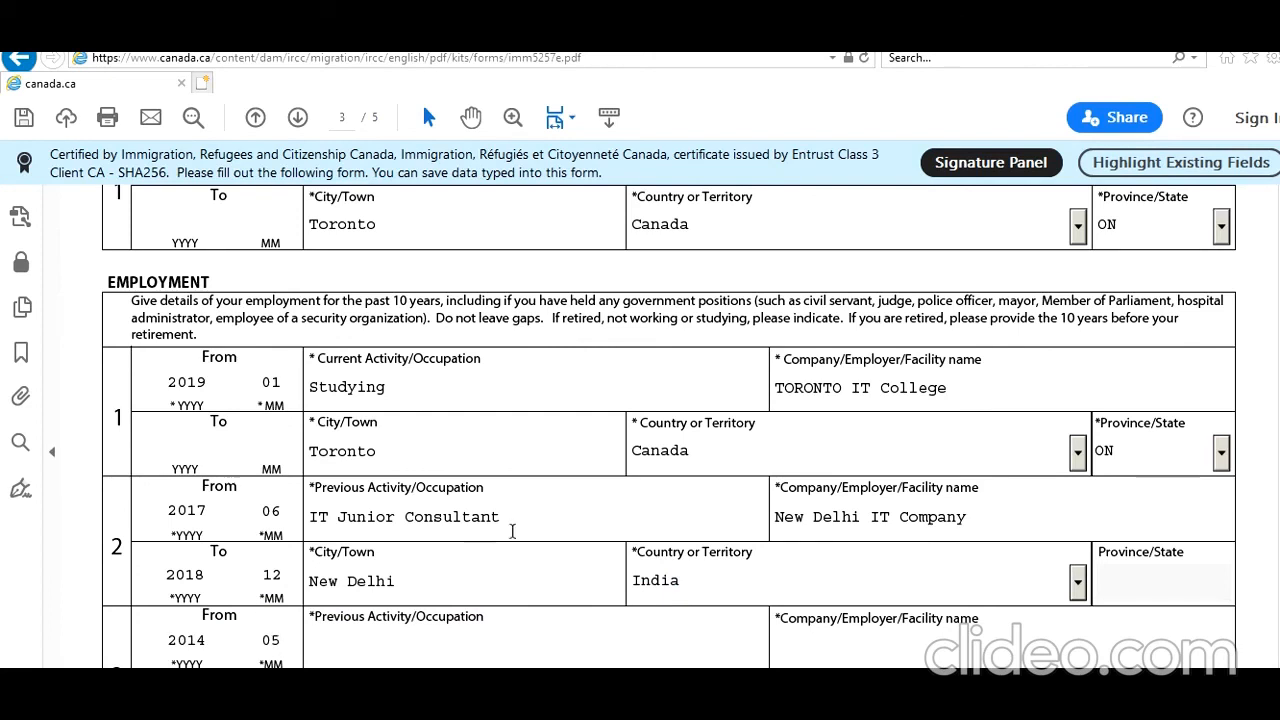
Set employment record 3's end date to 201705 and activity to 'Studying'.
scroll(148, 430, down, 3)
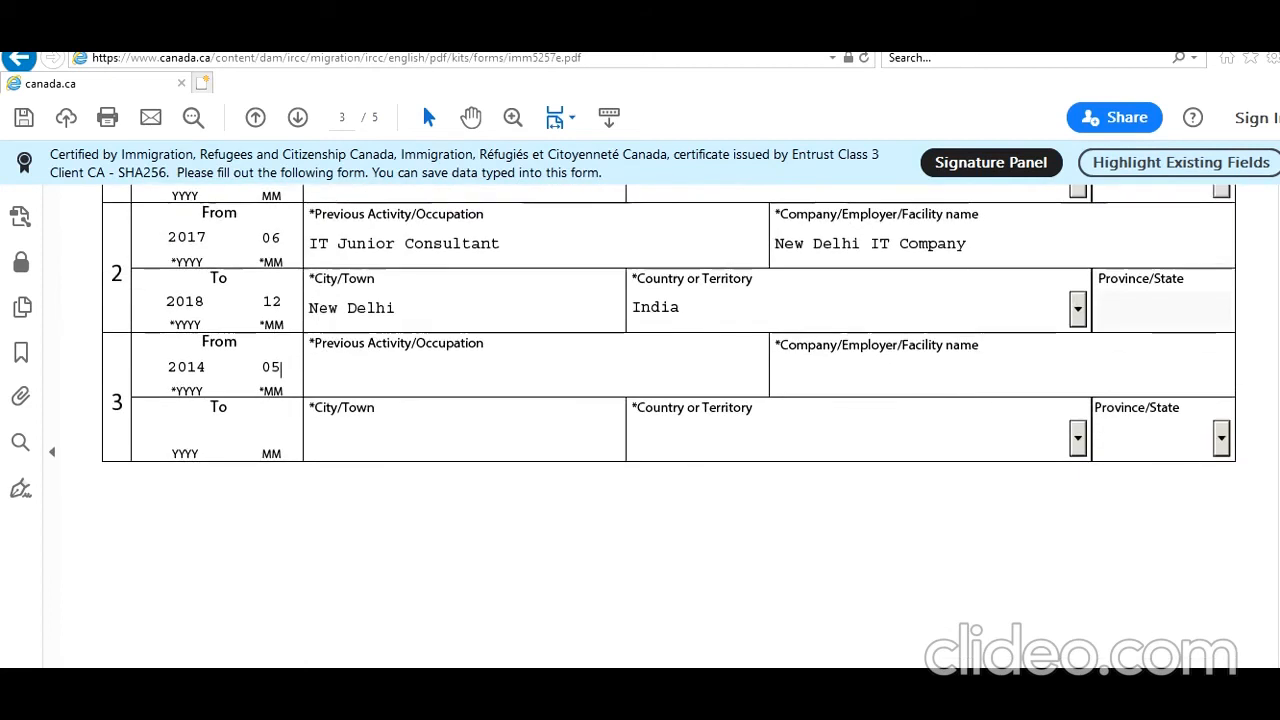
click(197, 431)
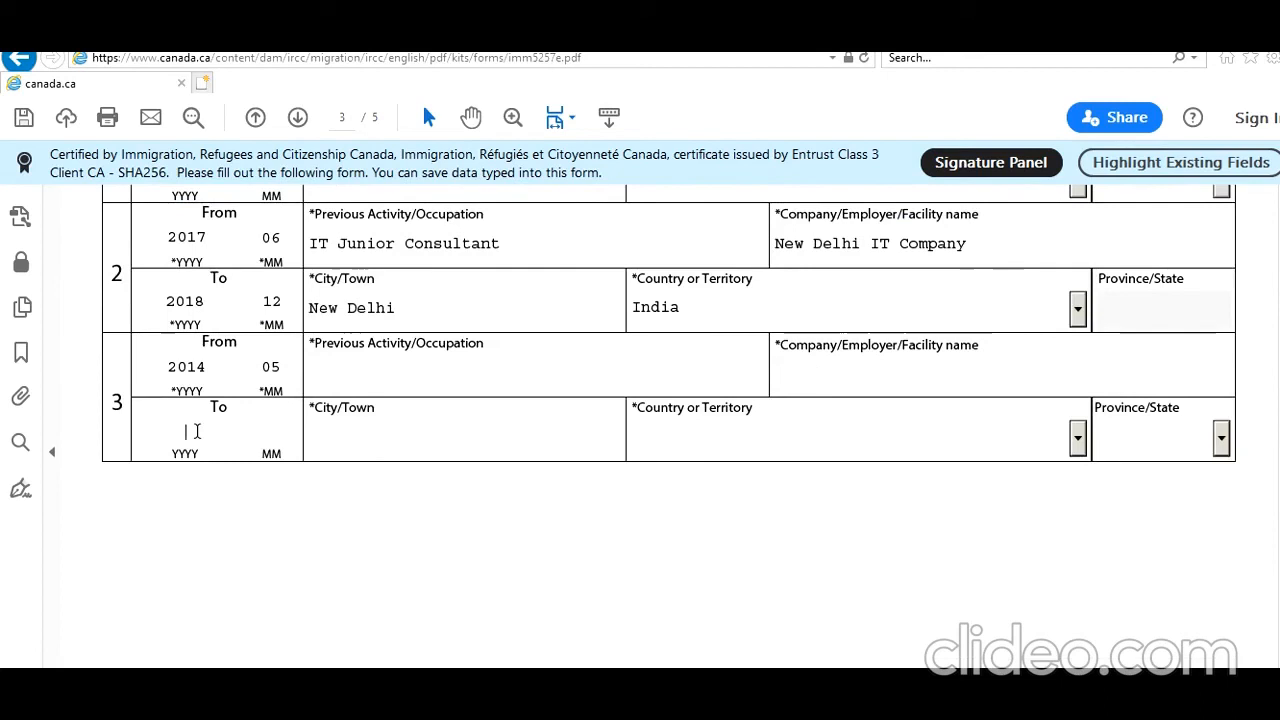
text(2017)
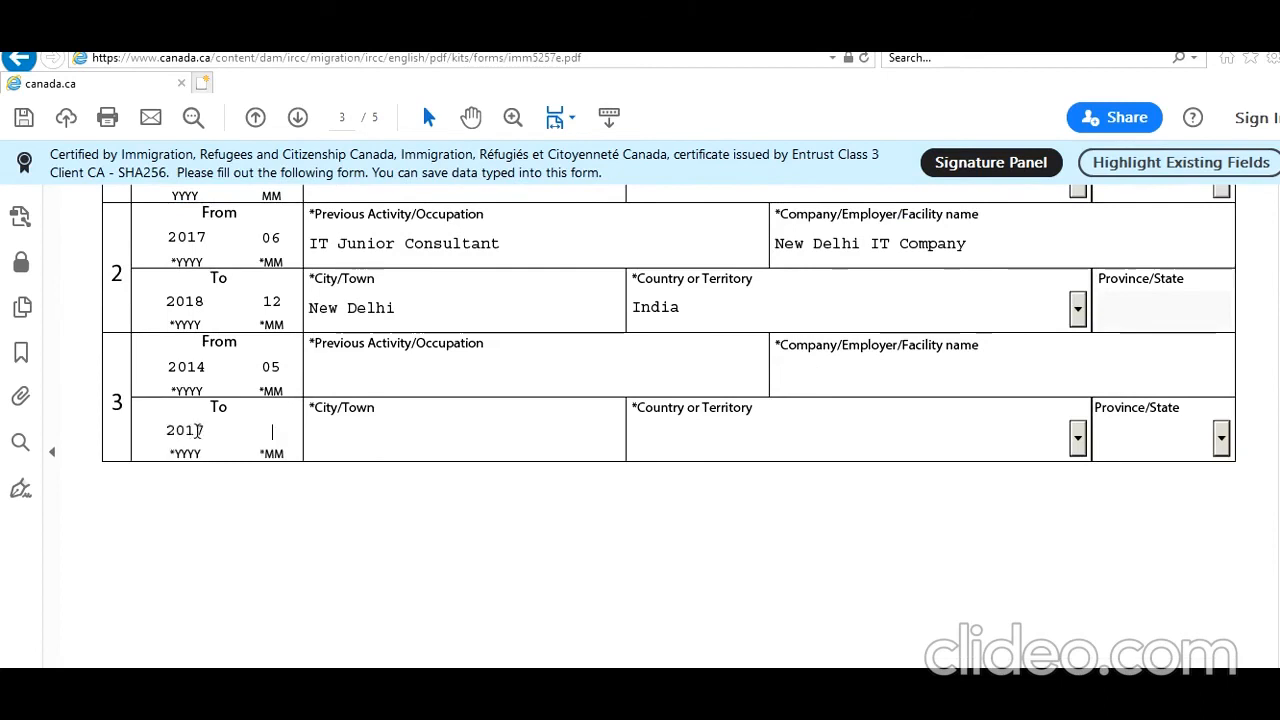
text(05)
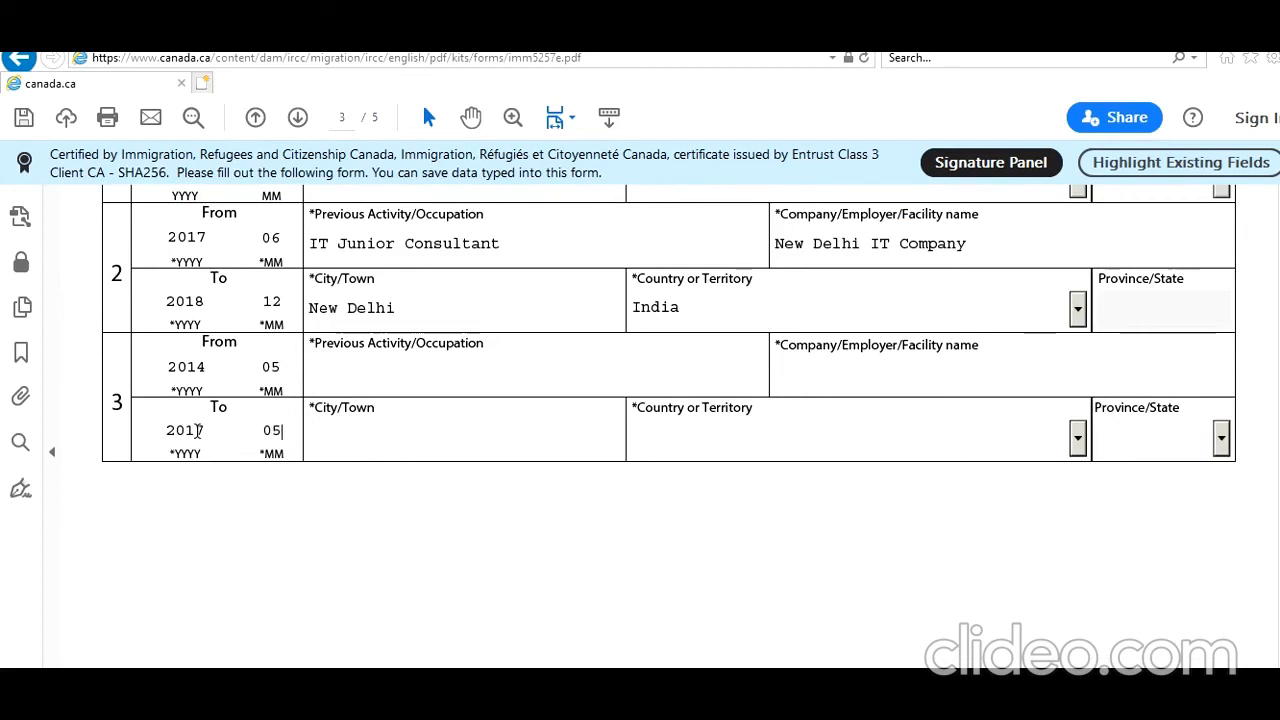
click(357, 384)
text(Studying)
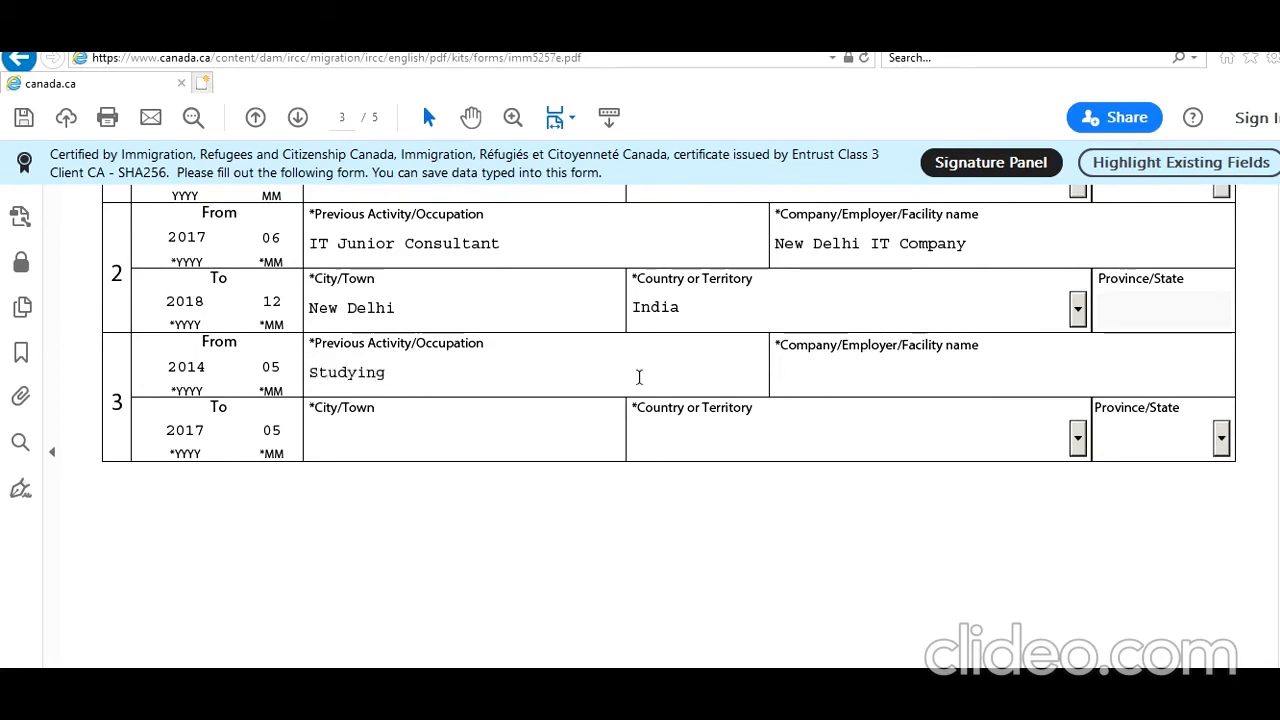
Enter 'New Delhi IT College', city New Delhi and country India for record 3.
click(817, 378)
text(New)
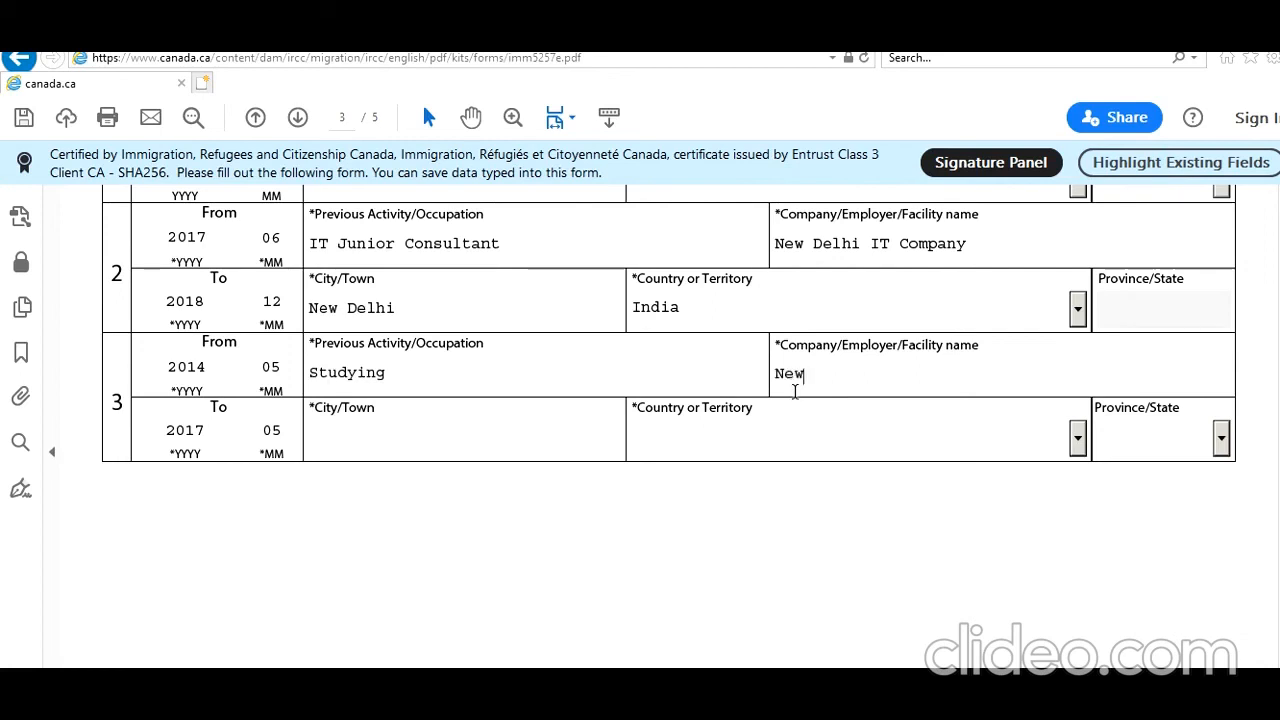
text( Delhi IT College)
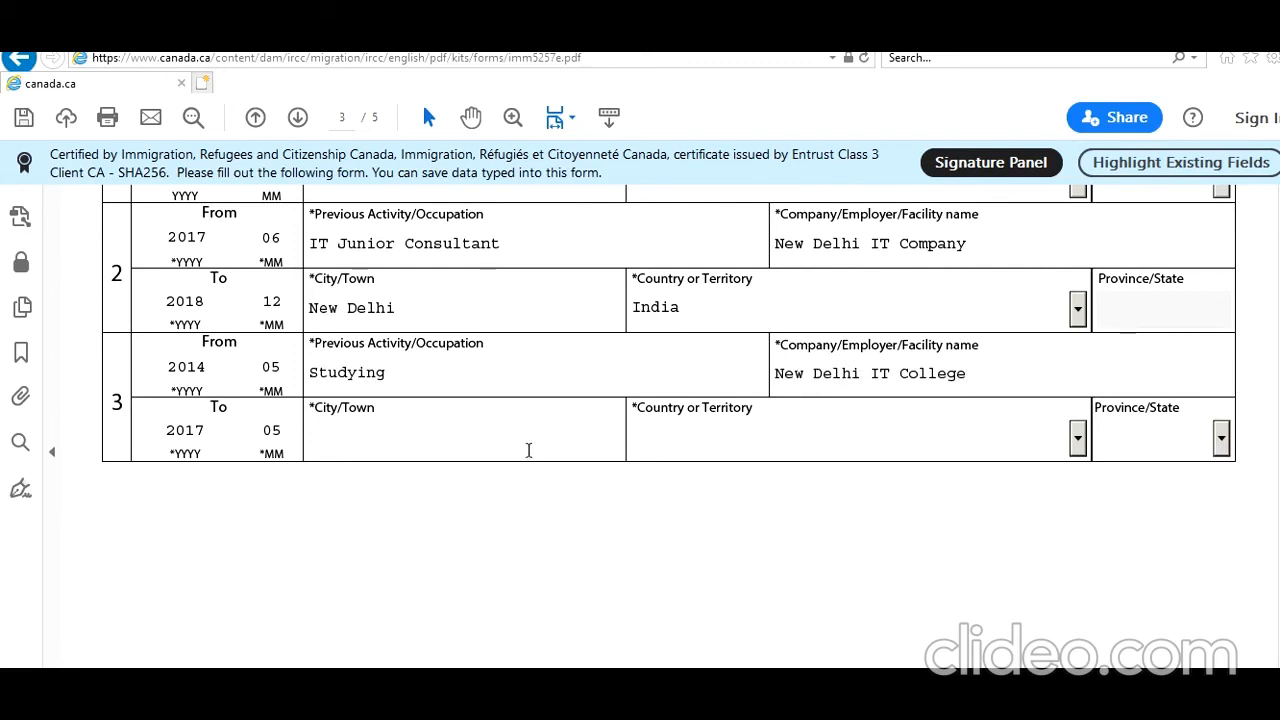
click(536, 428)
text(New Delhi)
key(Tab)
text(India)
key(Tab)
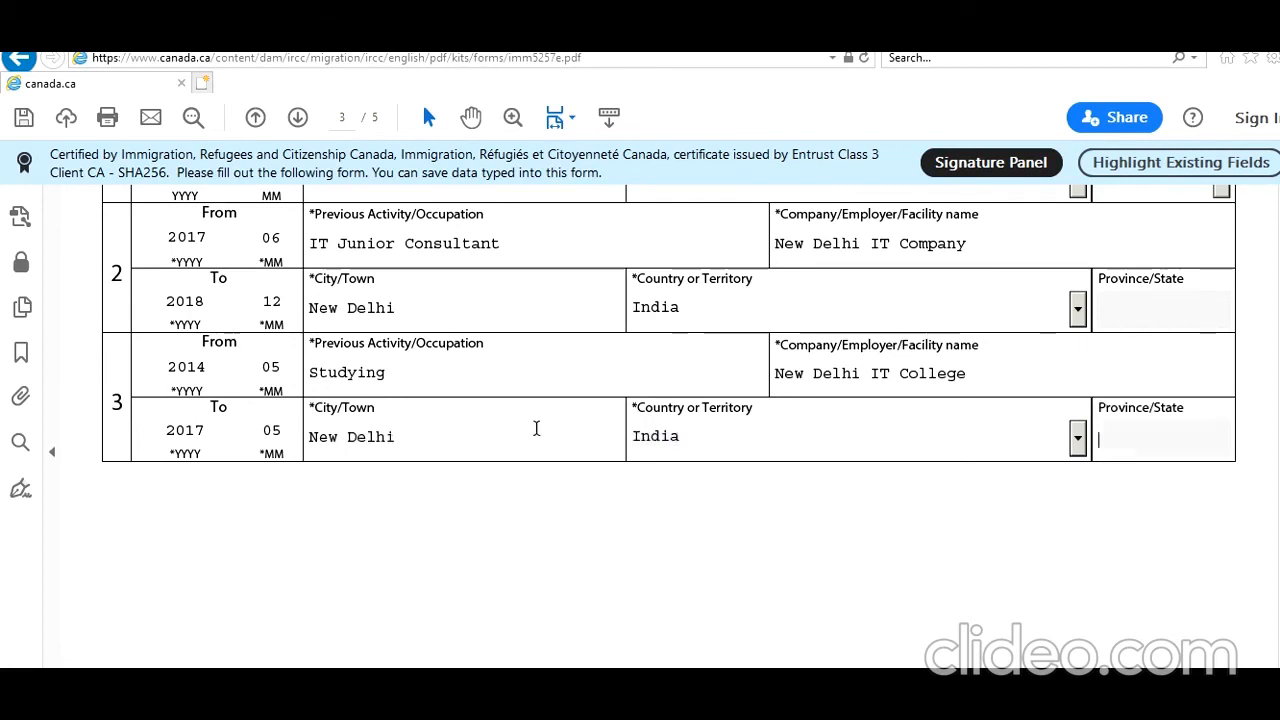
Scroll over the finished employment table down to page 4's Background Information.
scroll(668, 400, up, 1)
scroll(668, 400, down, 10)
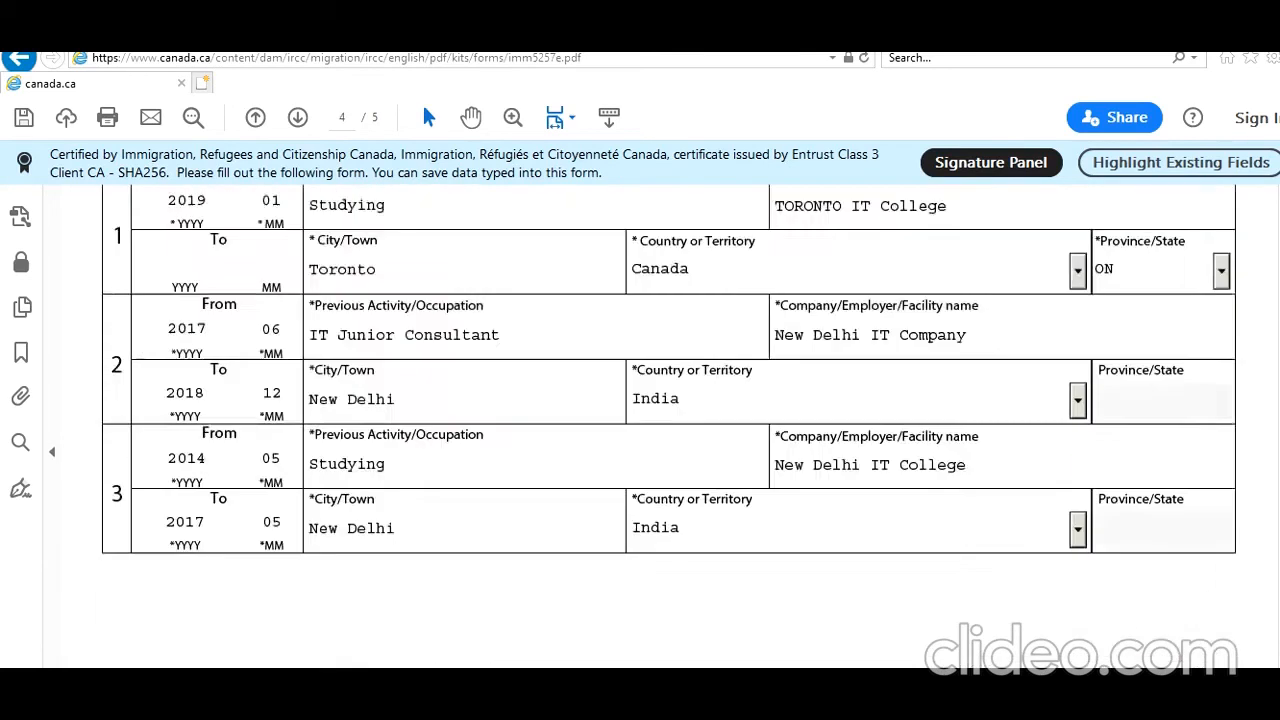
mouse_move(1277, 473)
mouse_down()
mouse_move(1277, 443)
mouse_move(1277, 460)
mouse_up()
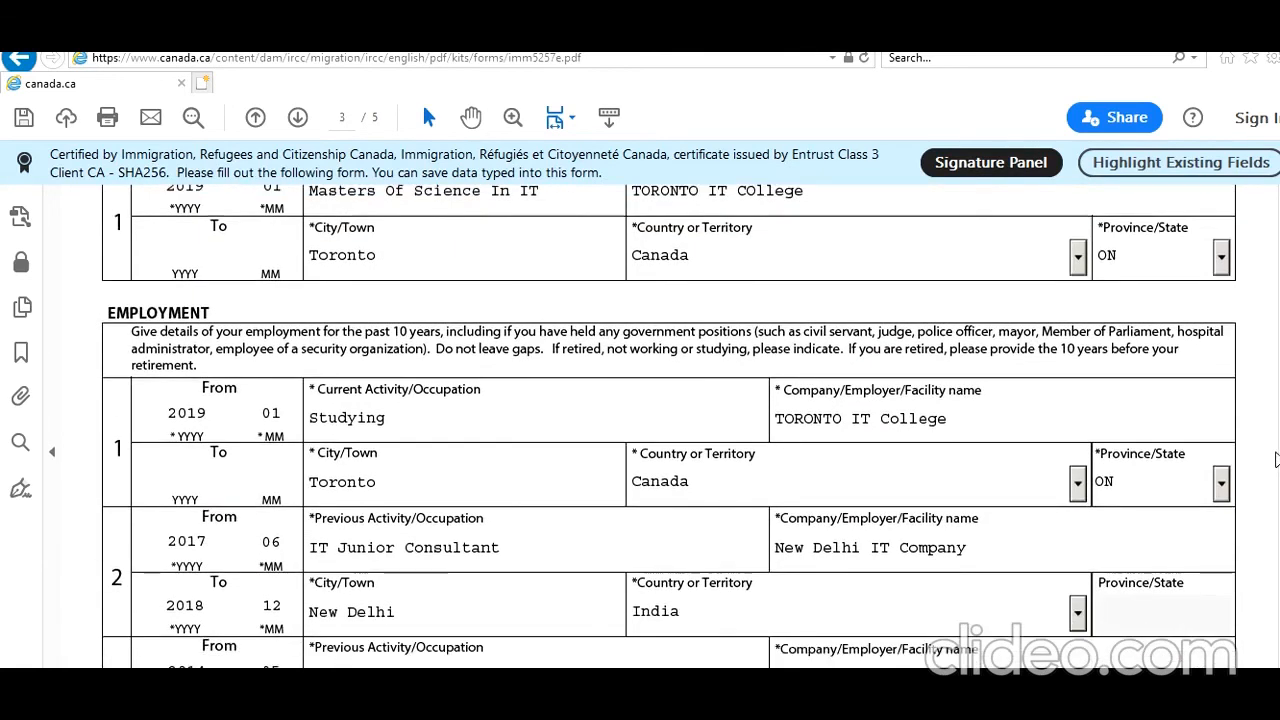
drag(1276, 459, 1276, 466)
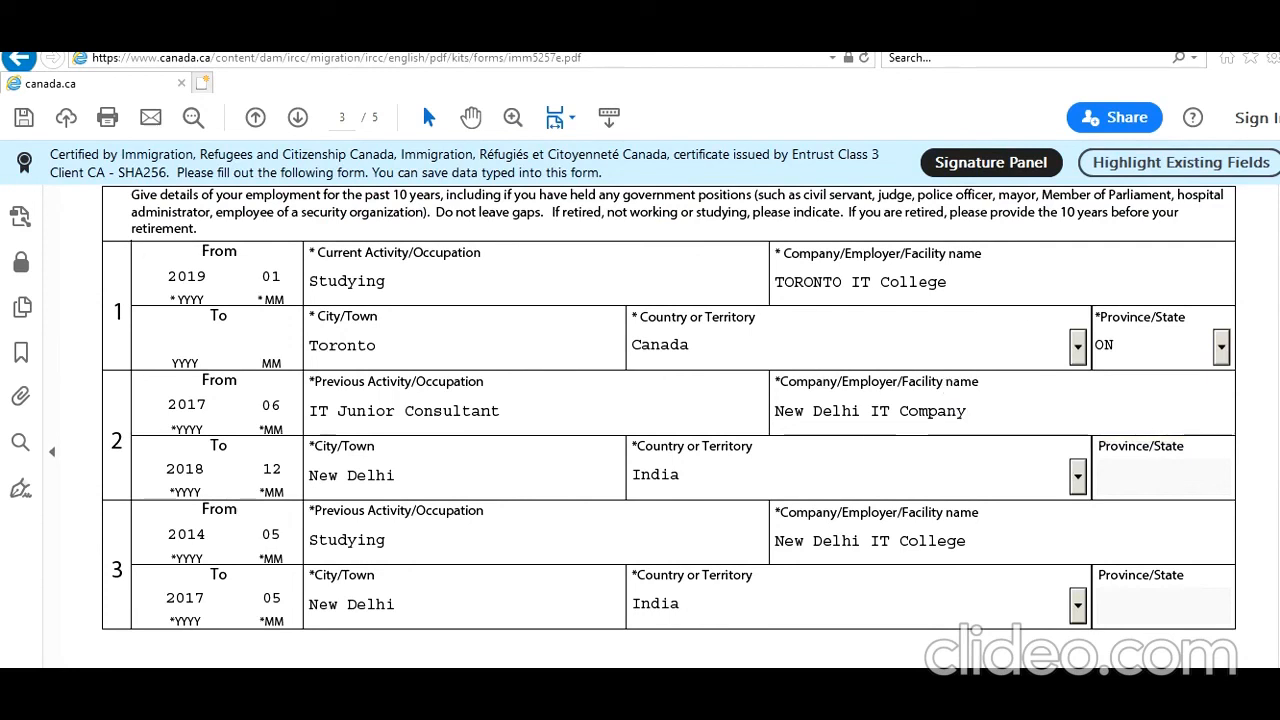
scroll(669, 407, down, 10)
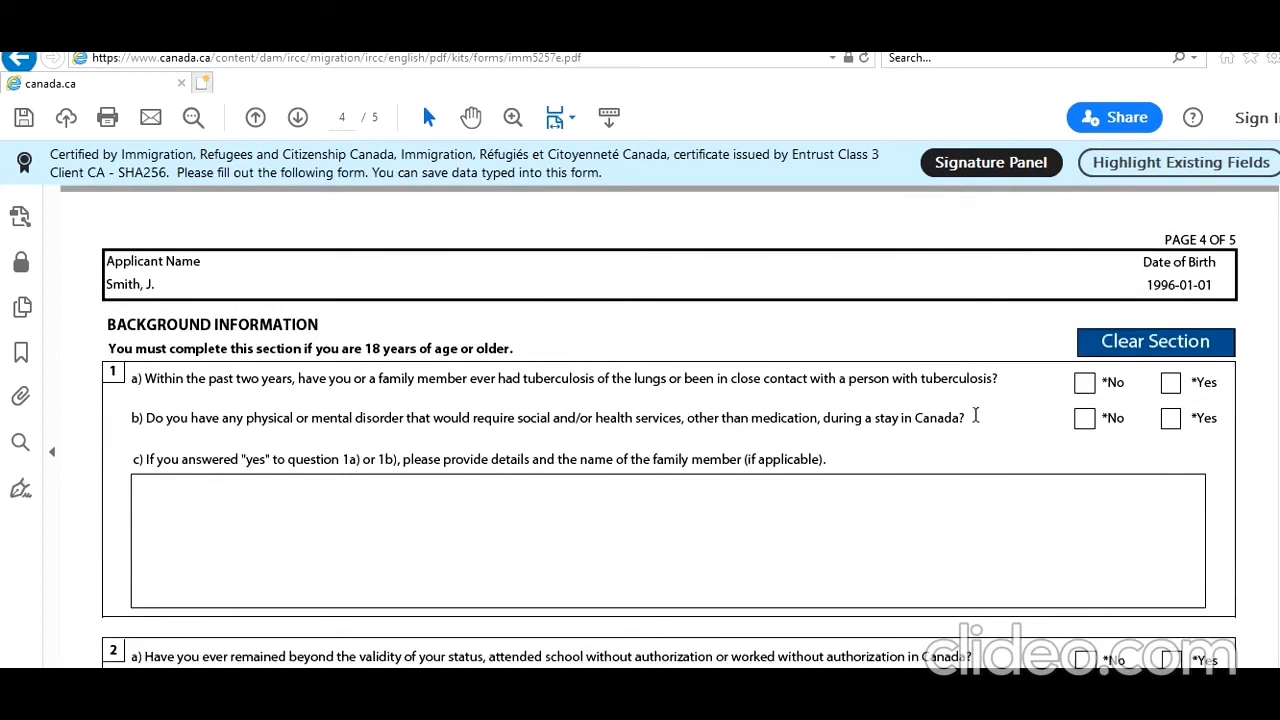
Answer No to background questions 1a, 1b, 2a and 2b.
click(1084, 394)
click(1085, 420)
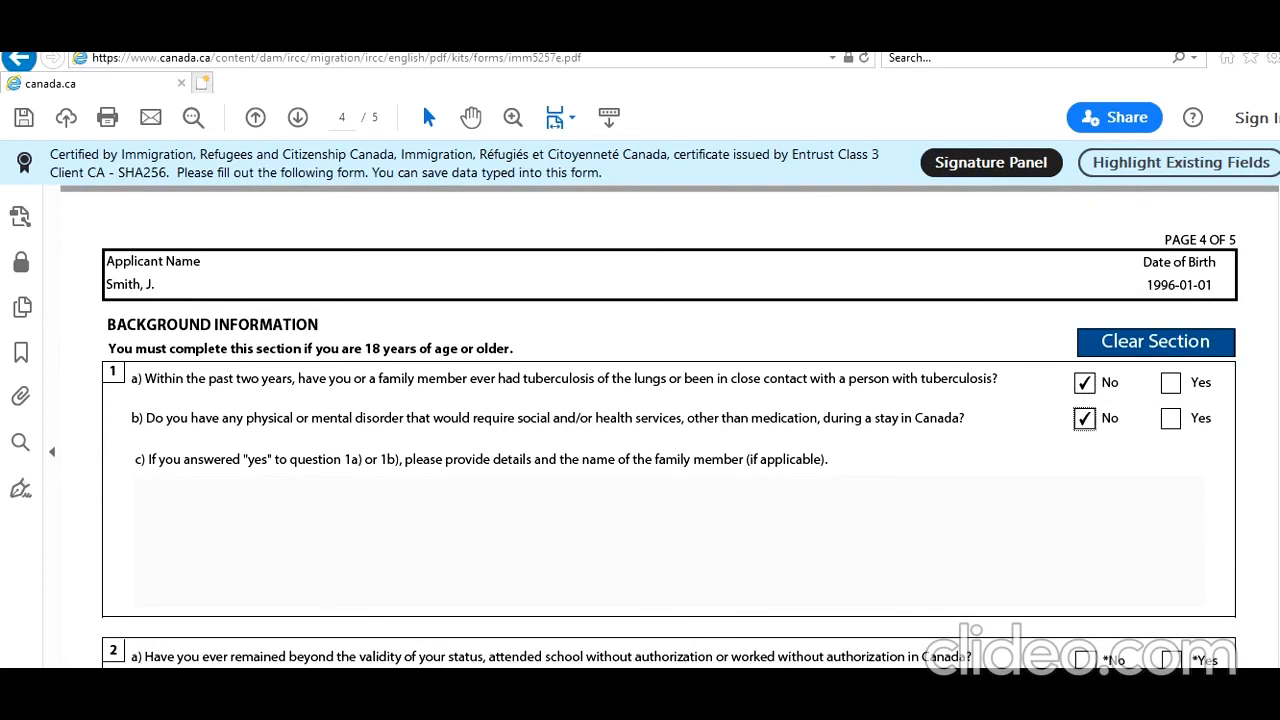
scroll(670, 427, down, 3)
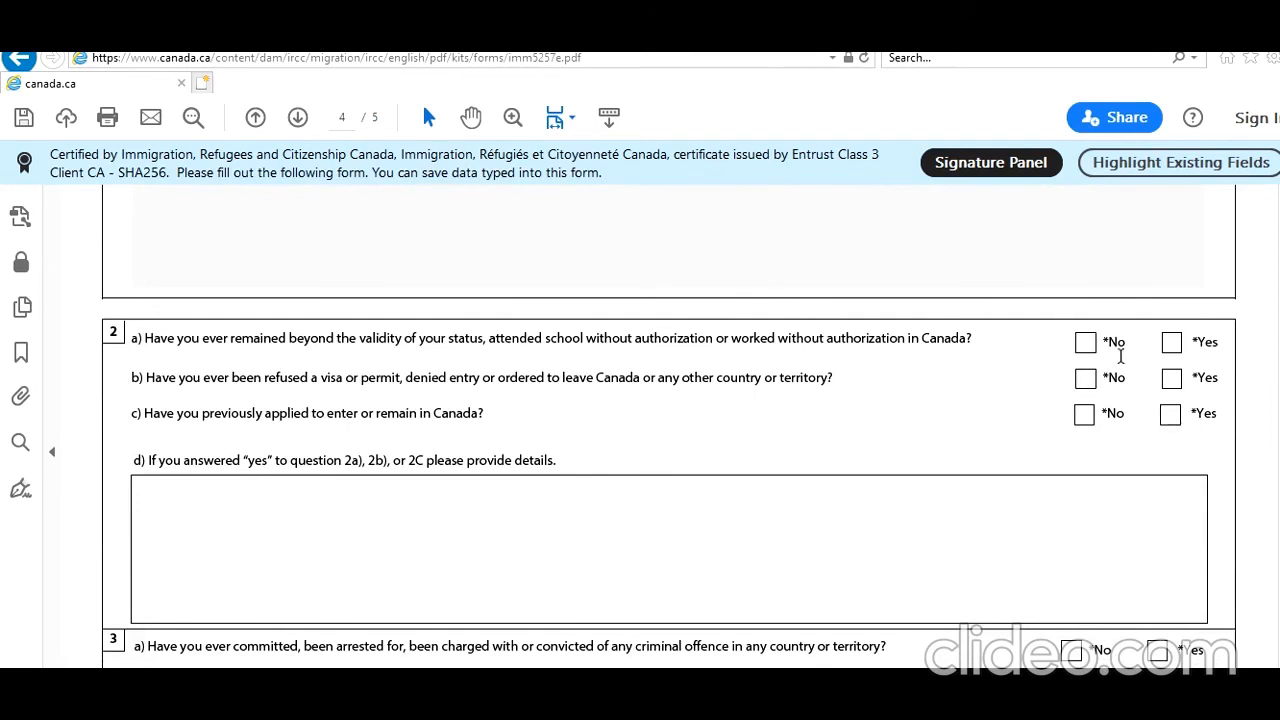
click(1086, 342)
click(1085, 379)
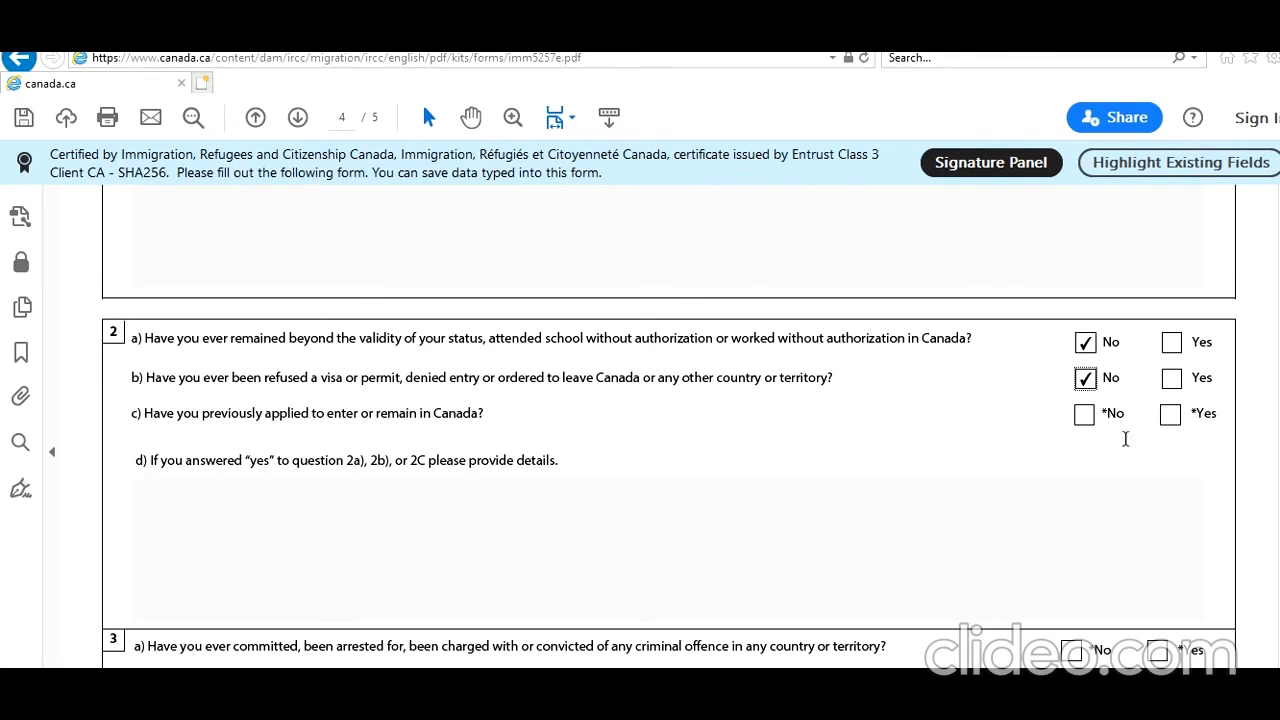
Answer Yes to 2c with placeholder details in 2d, and No to 3a.
click(1171, 414)
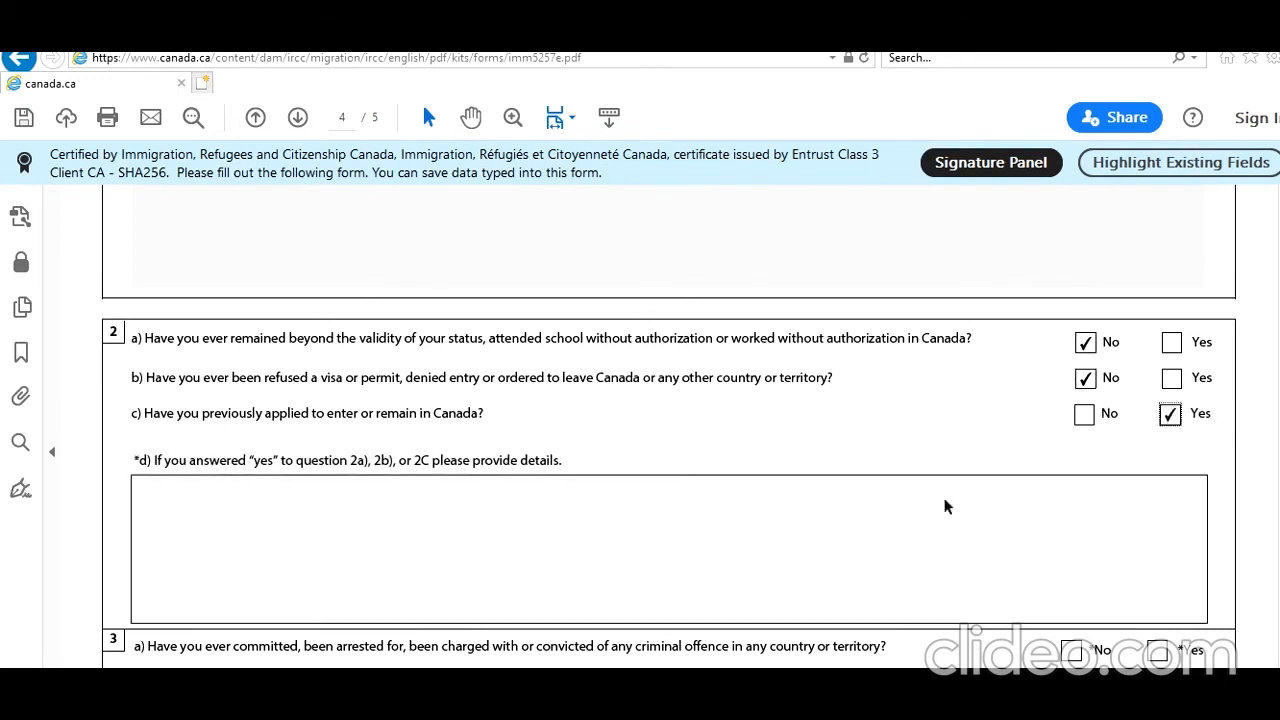
click(895, 514)
text(nmwxnwmnxmwnxmwsnxms)
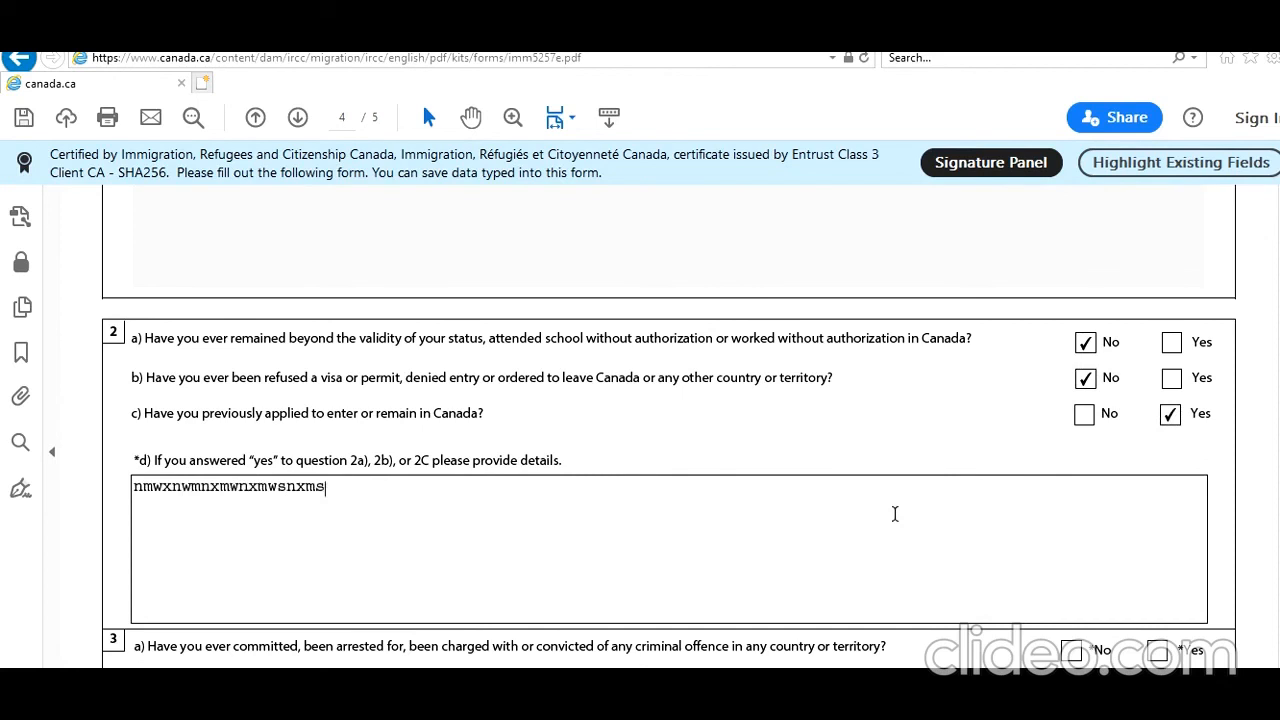
text(wnxmwsnsxmswnsxmnwmxnwmnxmw)
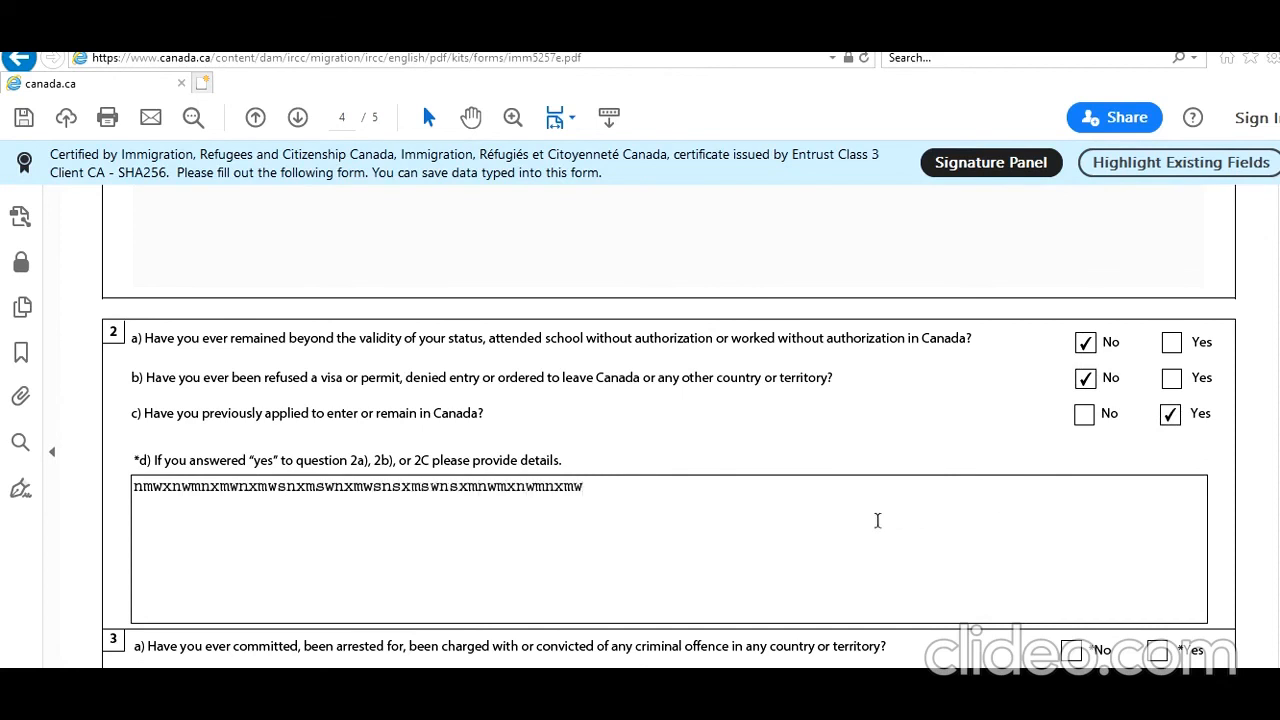
scroll(668, 430, down, 5)
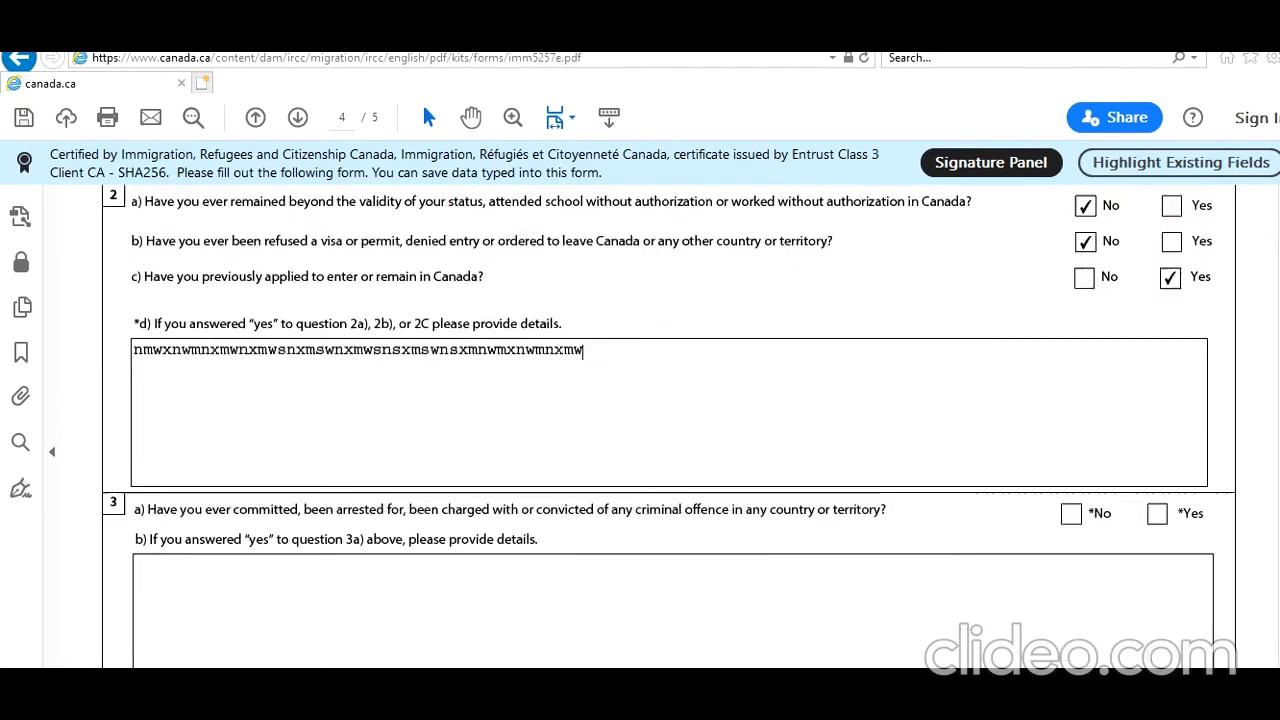
scroll(668, 426, down, 3)
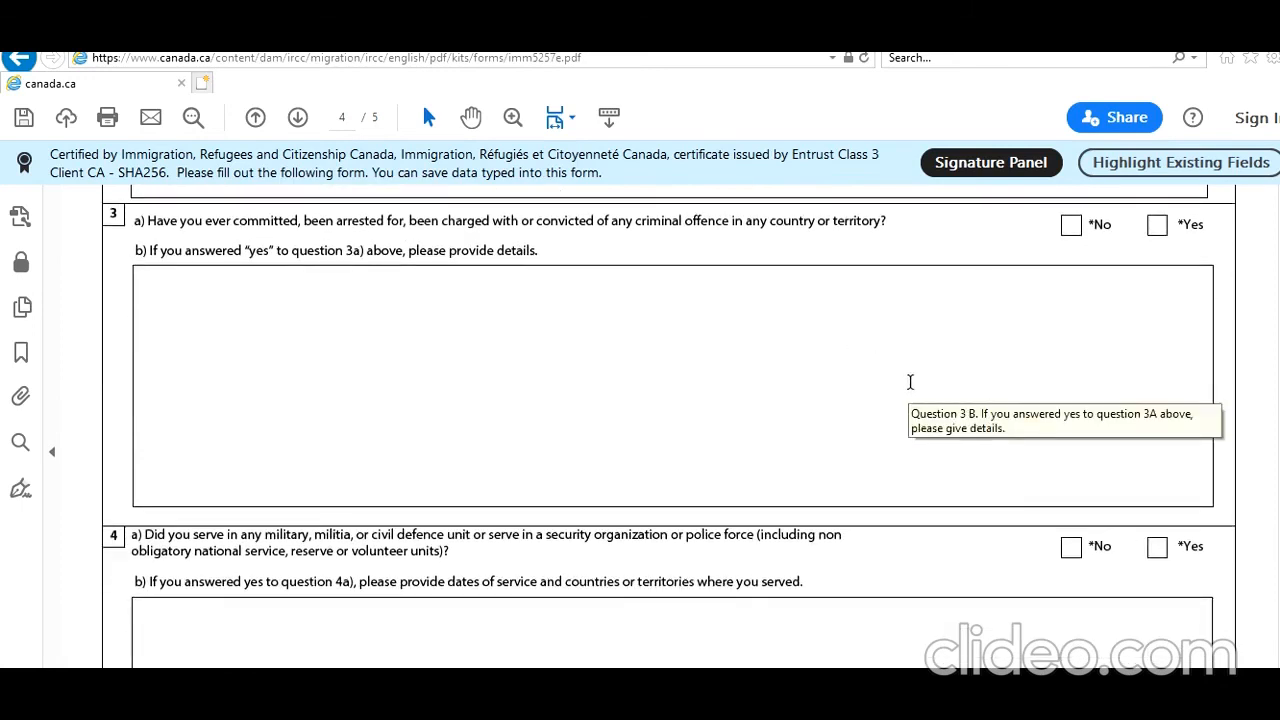
click(1066, 224)
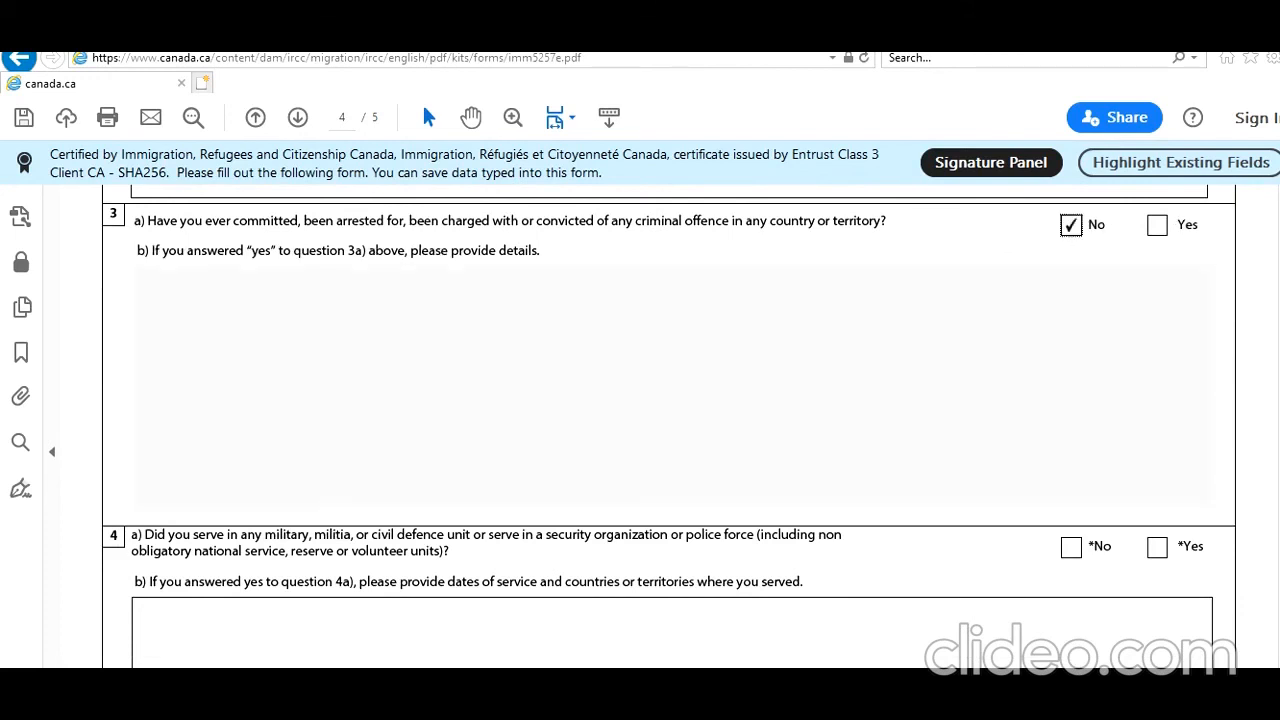
scroll(669, 426, up, 4)
click(638, 513)
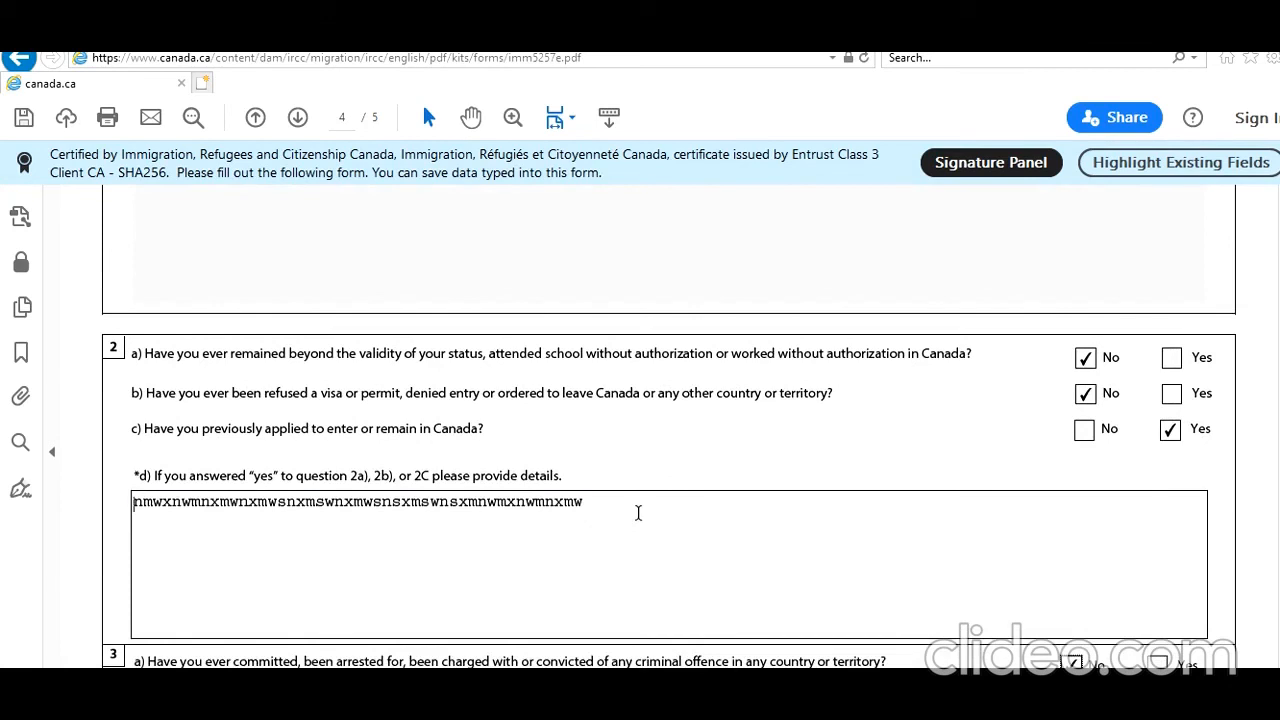
Replace 2d's placeholder with the approved student visa, studying in Canada, second application explanation.
drag(638, 513, 163, 484)
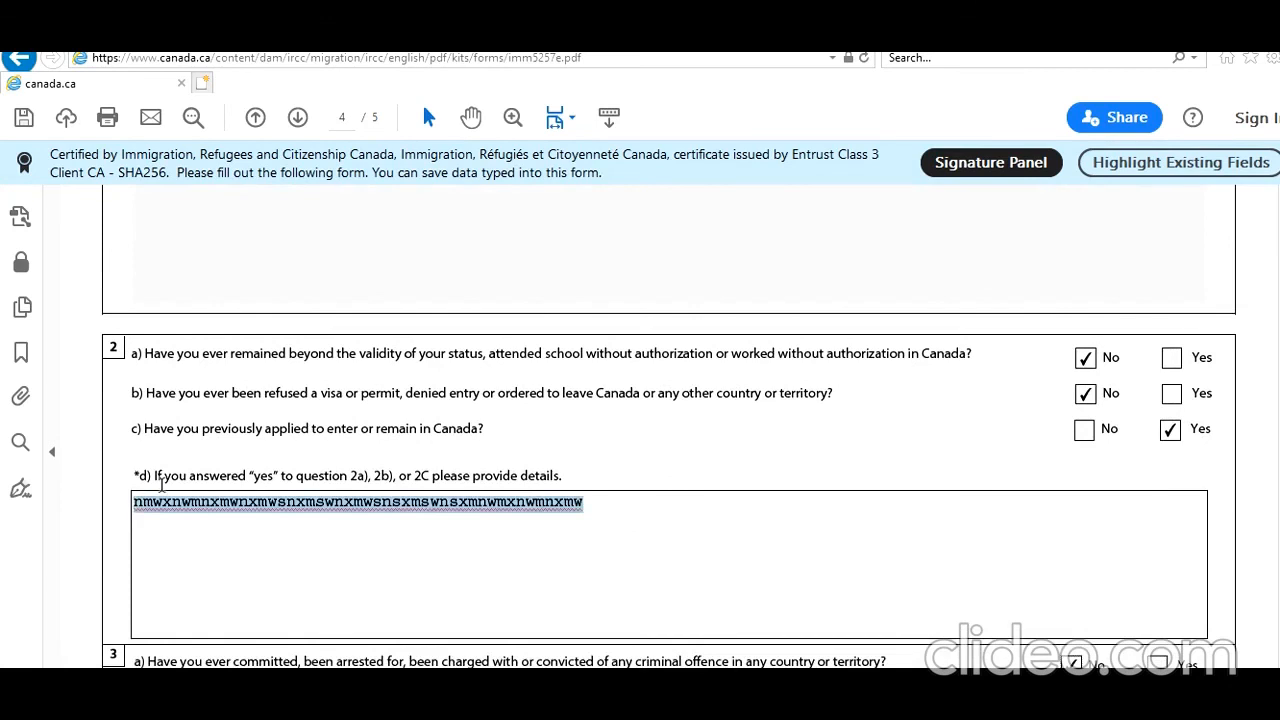
text(I applied for a stu dent visa)
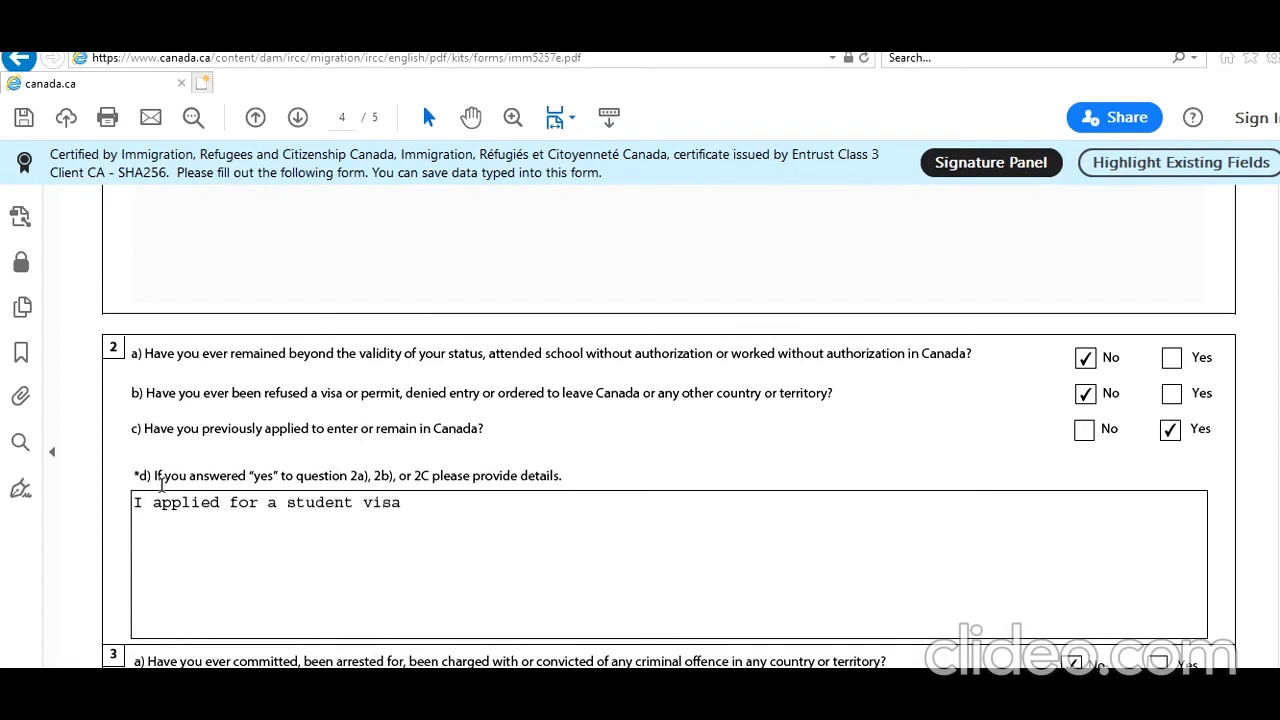
text( (Vis a)
key(BackSpace)
key(BackSpace)
text(a Number) It was )
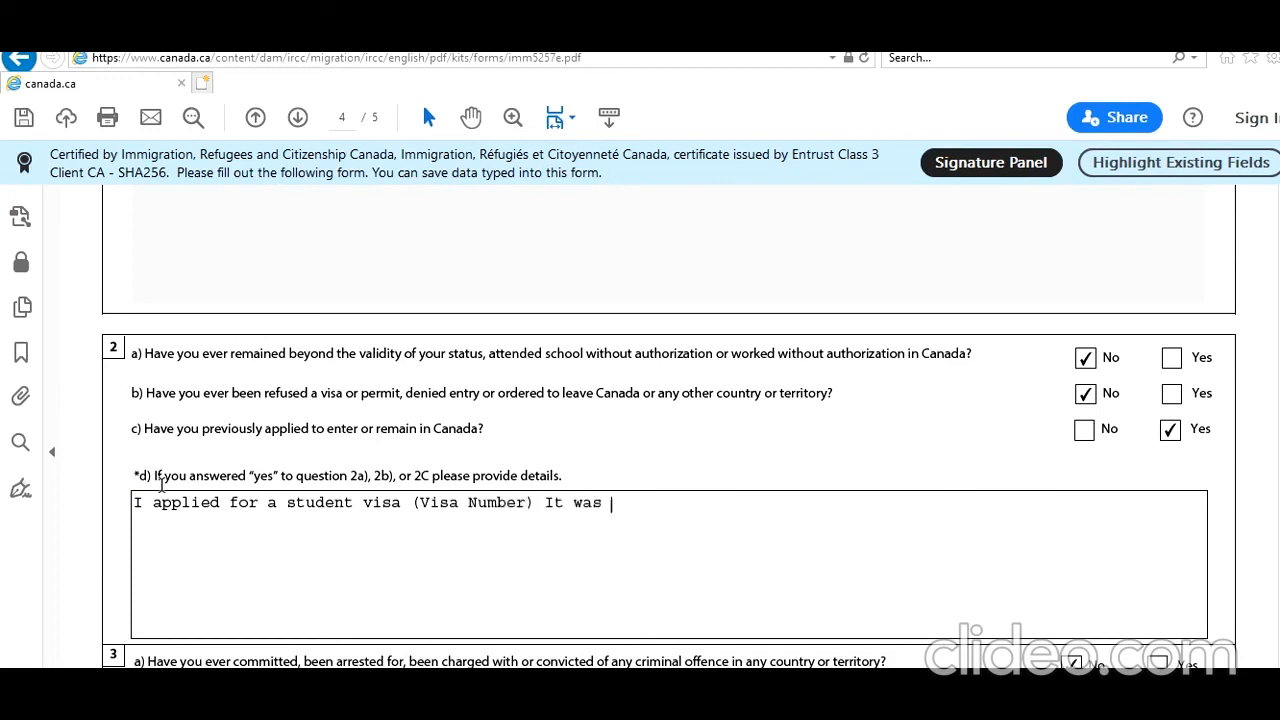
text(approveda nd)
key(BackSpace)
key(BackSpace)
key(BackSpace)
key(BackSpace)
key(BackSpace)
text(d and i have been )
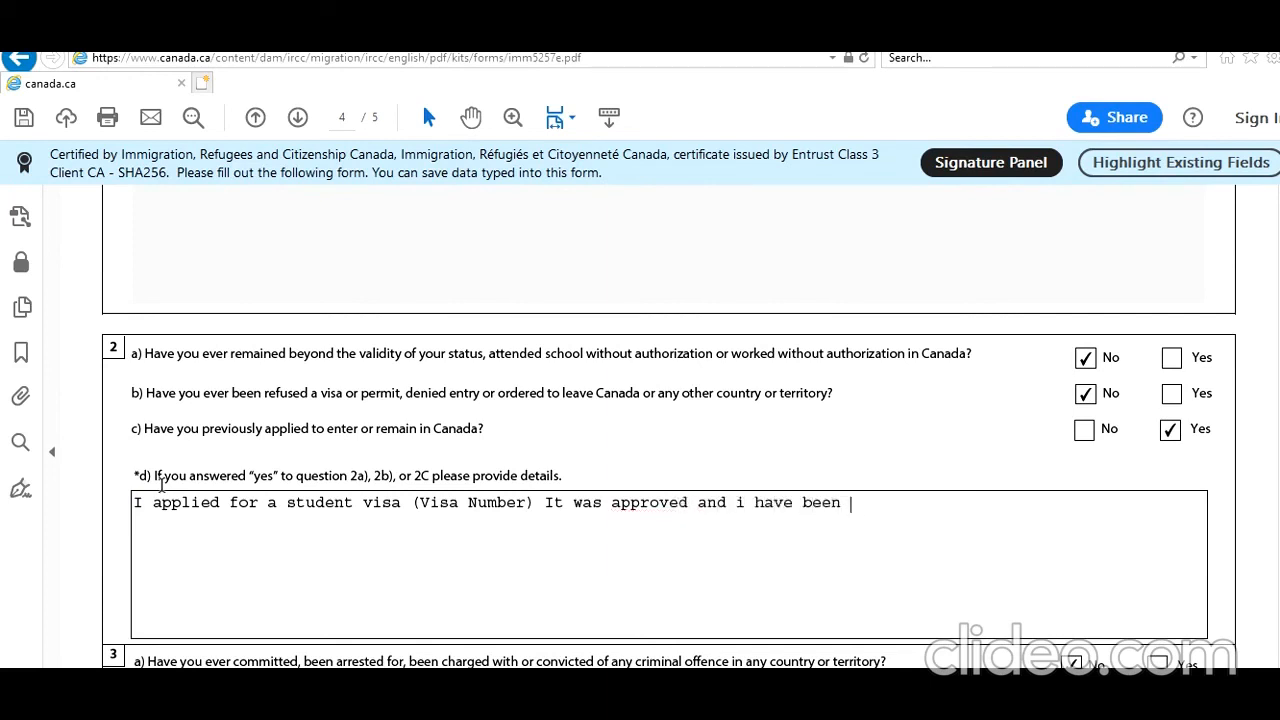
text(studyomg.)
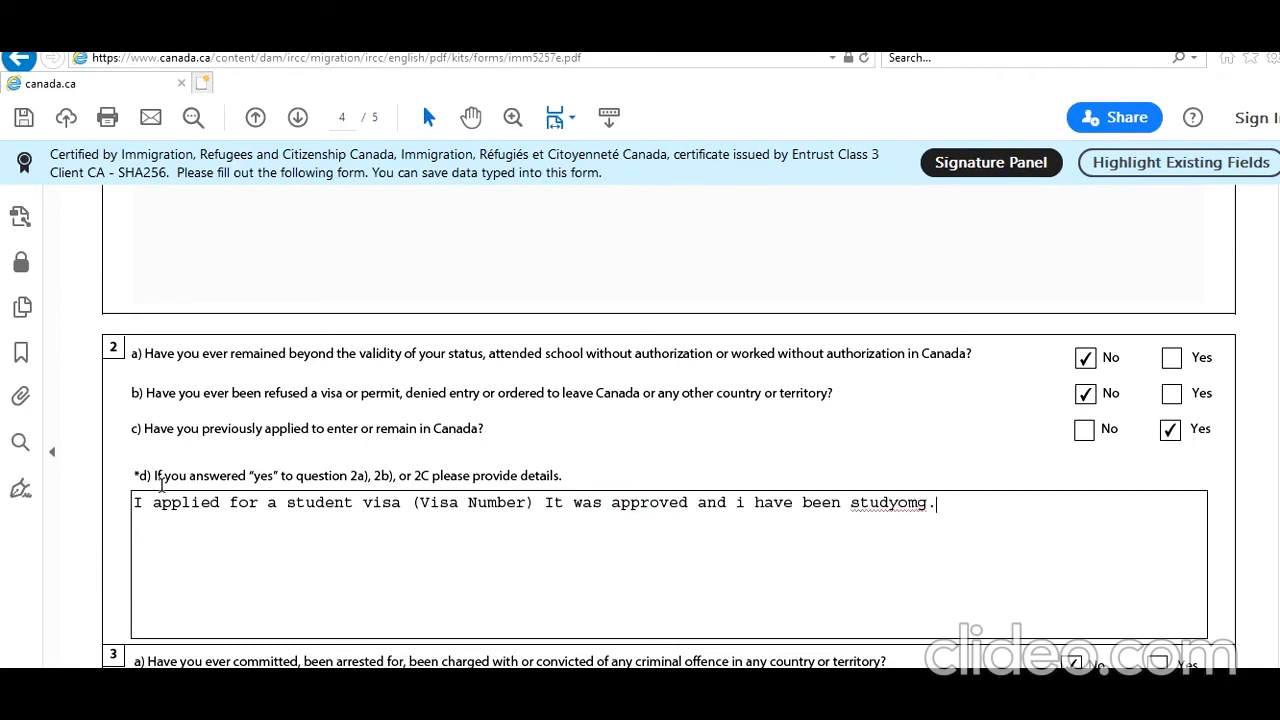
text( Living in Canada an d now t)
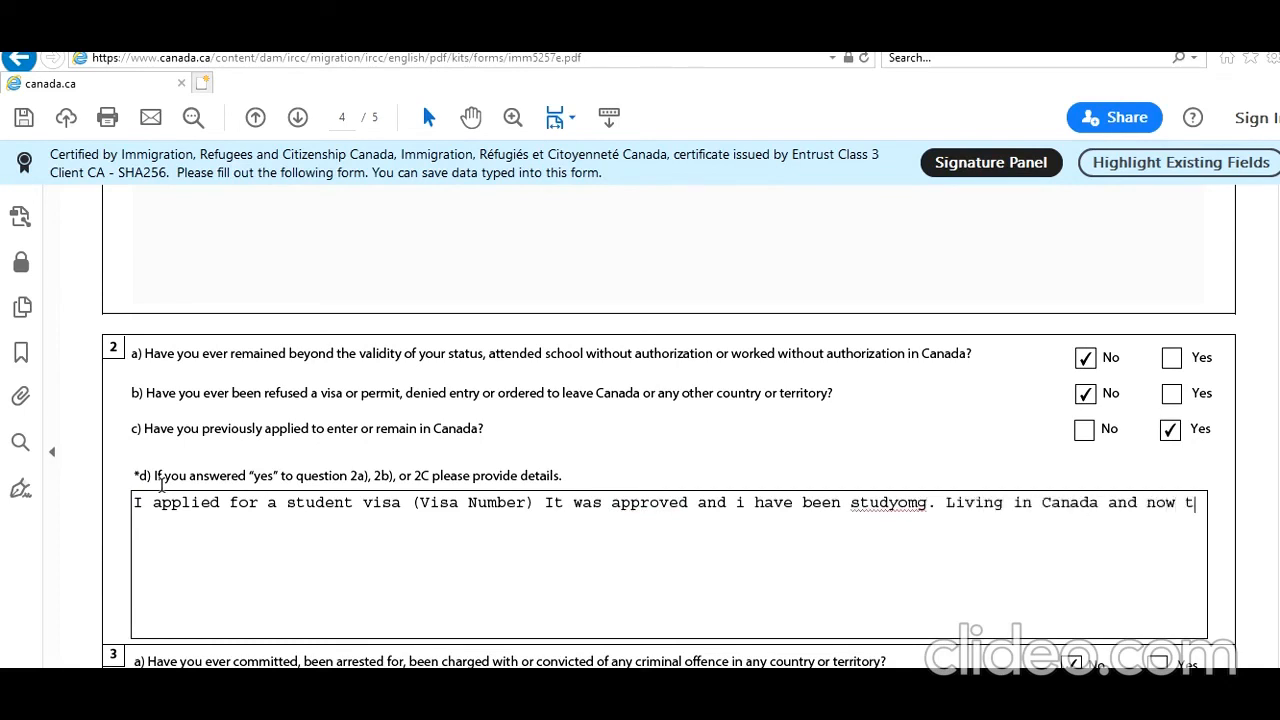
text(his is my s)
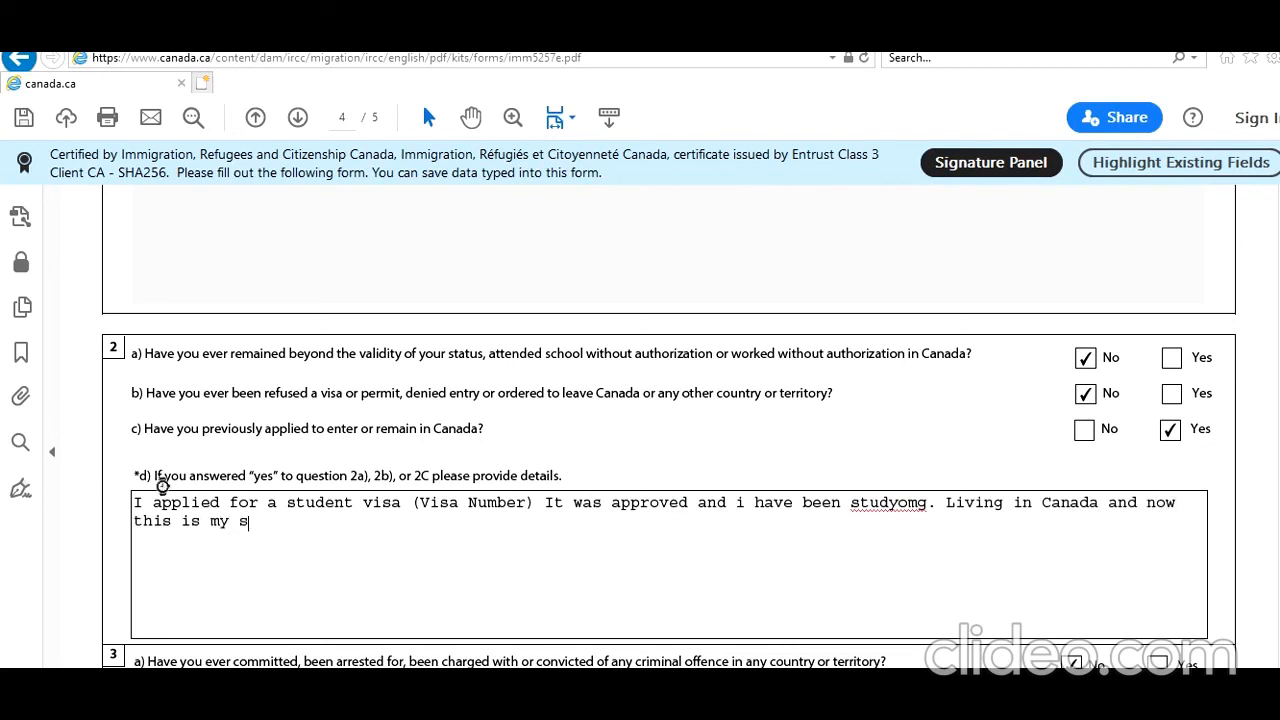
text(econd application)
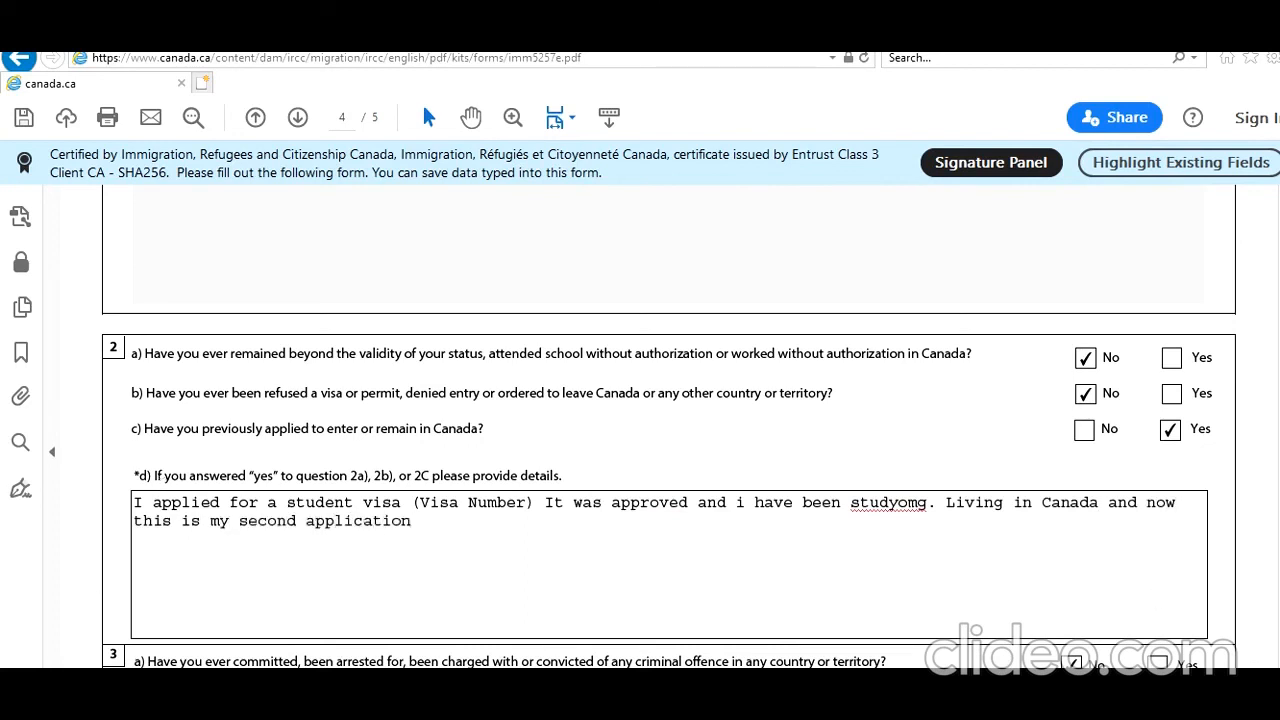
scroll(669, 467, down, 10)
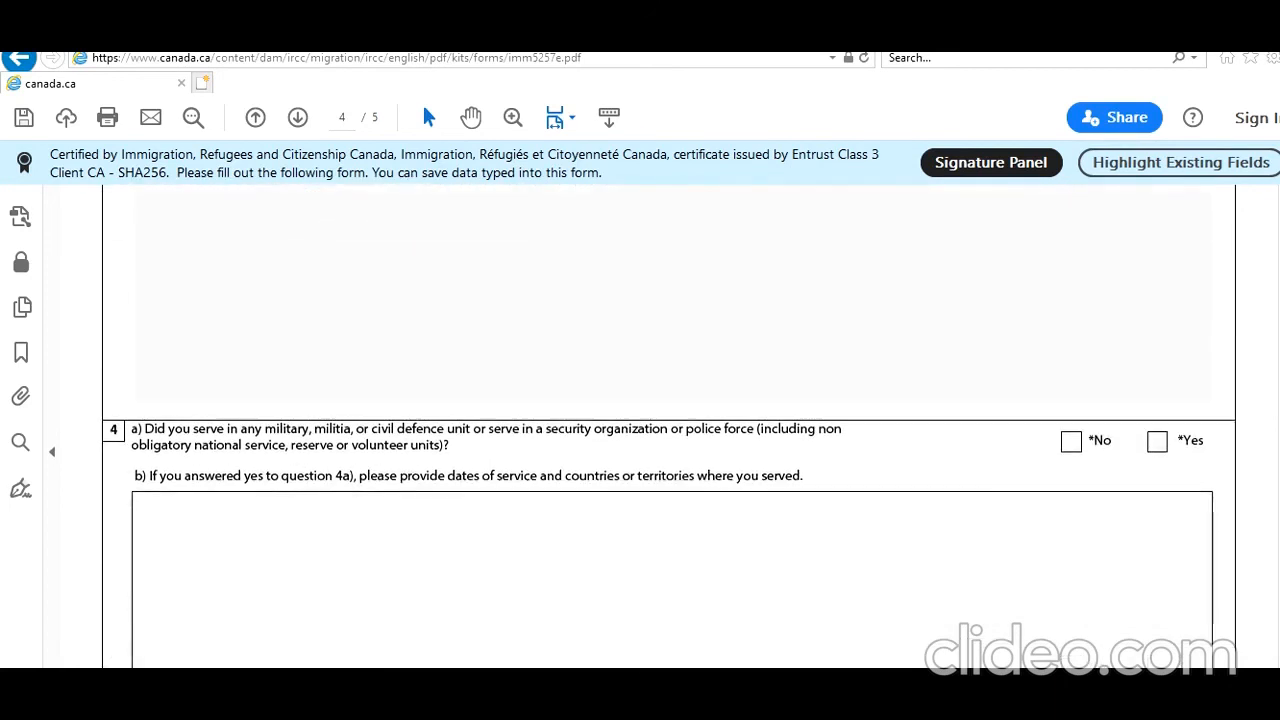
Answer No to questions 4a, 5 and 6.
click(1071, 441)
scroll(992, 358, down, 5)
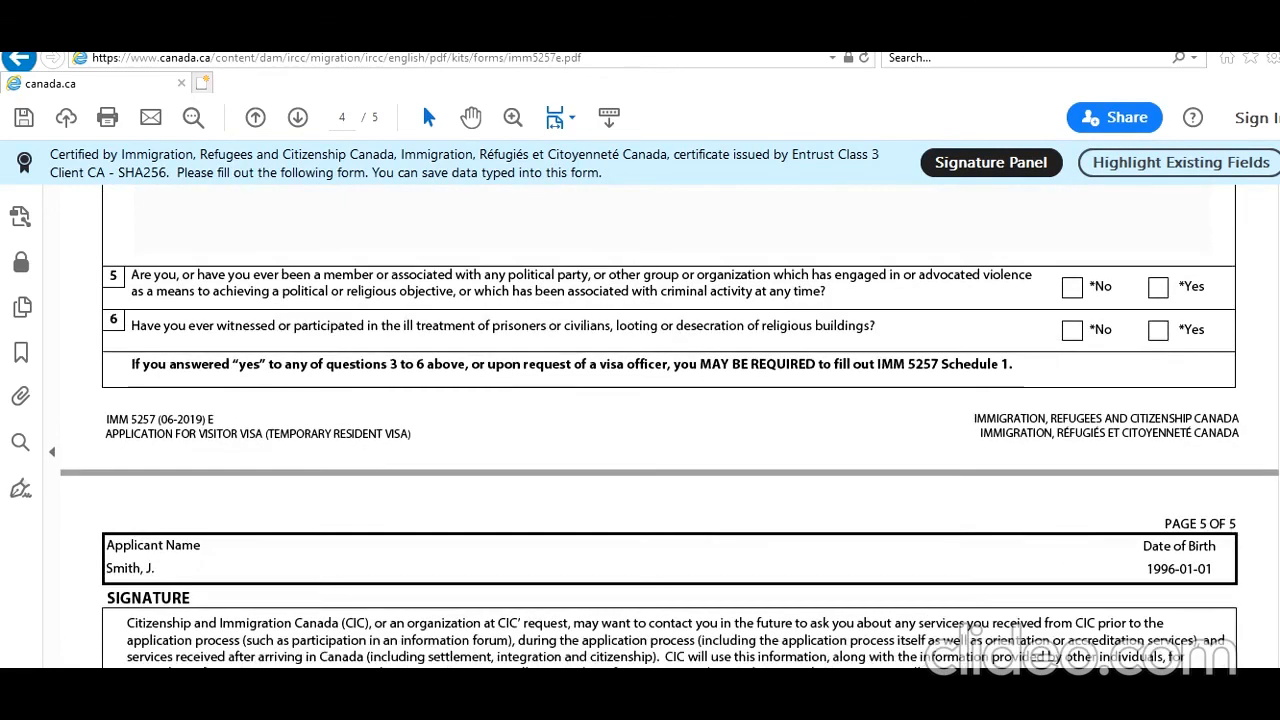
scroll(992, 358, up, 1)
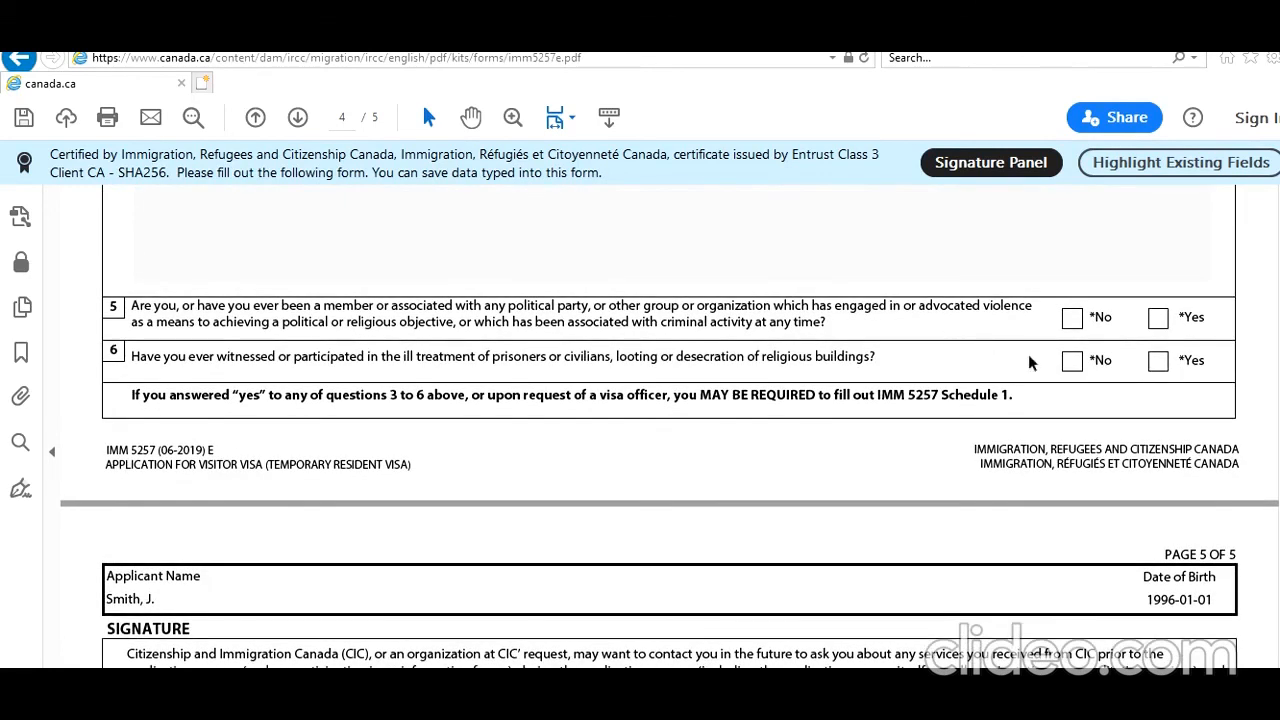
click(1074, 320)
click(1070, 364)
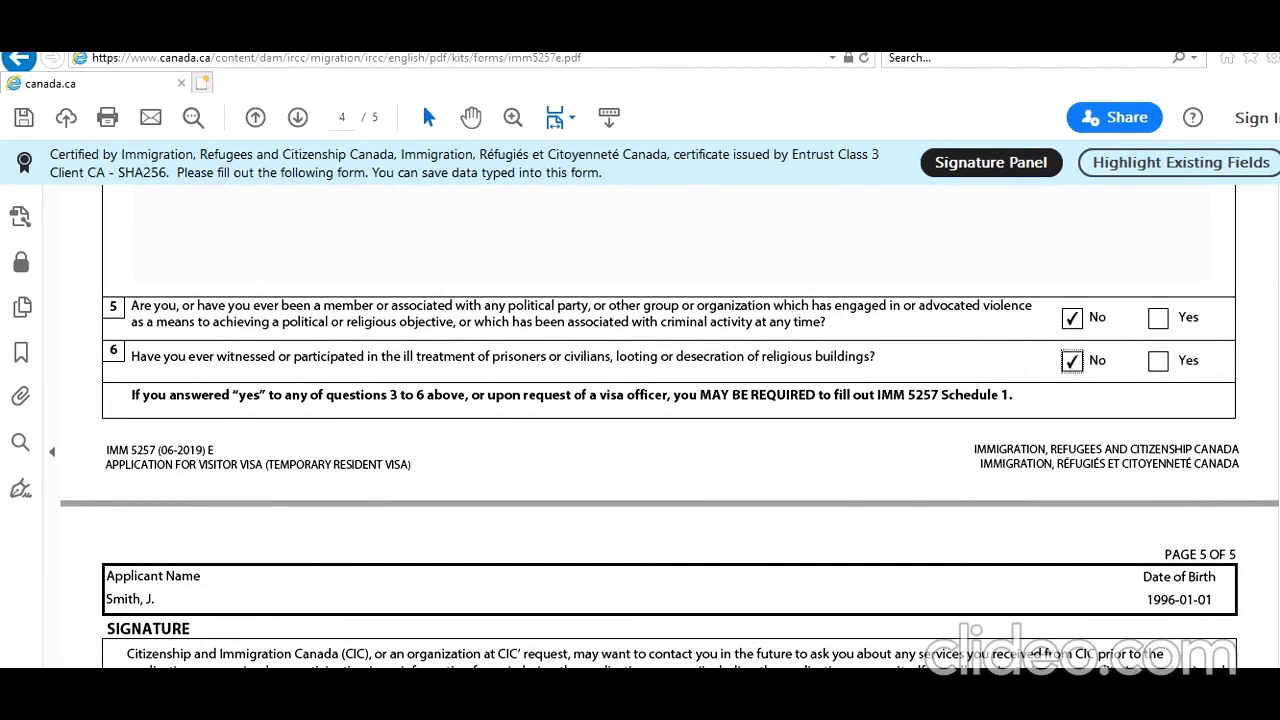
Consent Yes to future contact and set the signature date to 2021-01-22.
scroll(670, 427, down, 5)
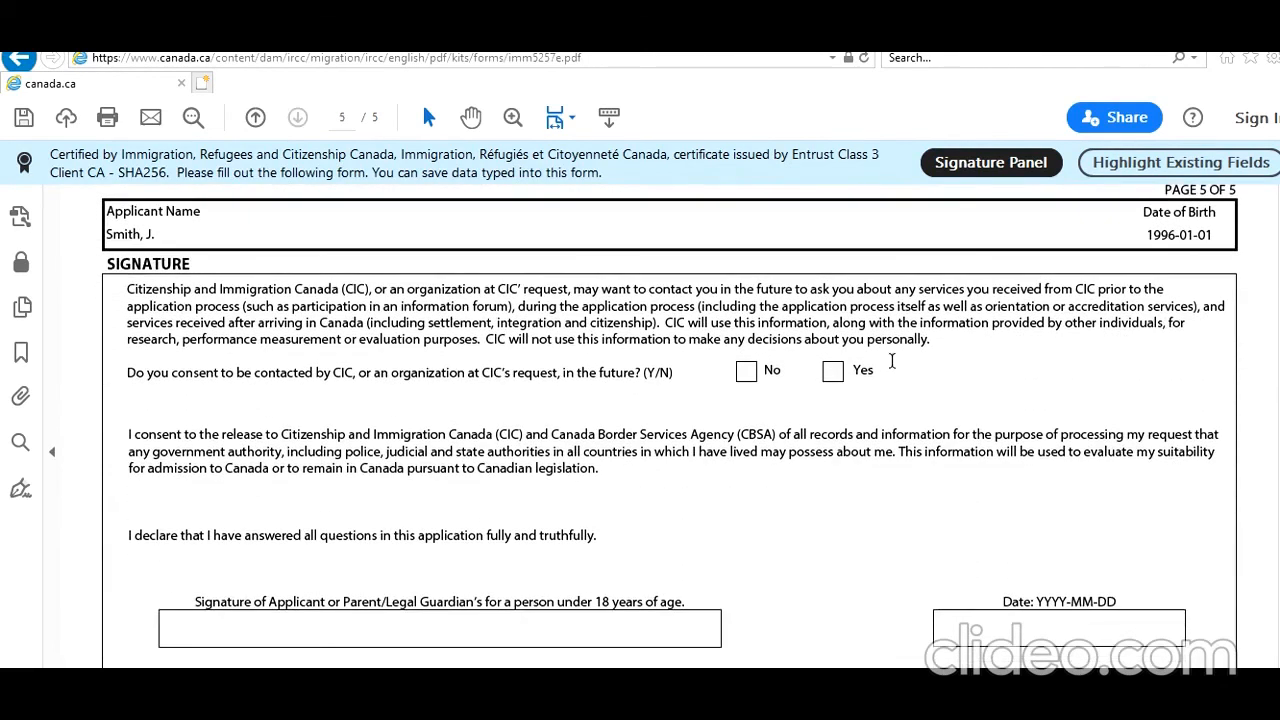
click(832, 375)
click(1178, 630)
click(1192, 630)
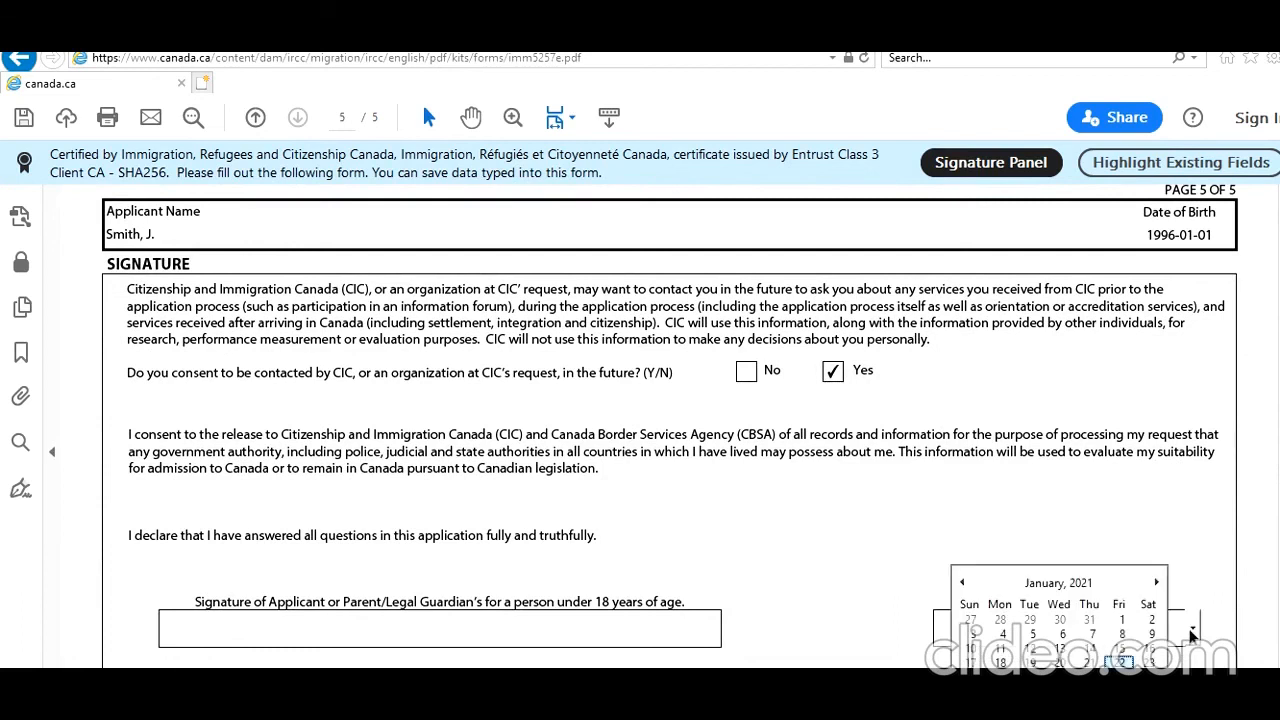
click(1126, 661)
scroll(1126, 640, down, 2)
scroll(670, 430, down, 4)
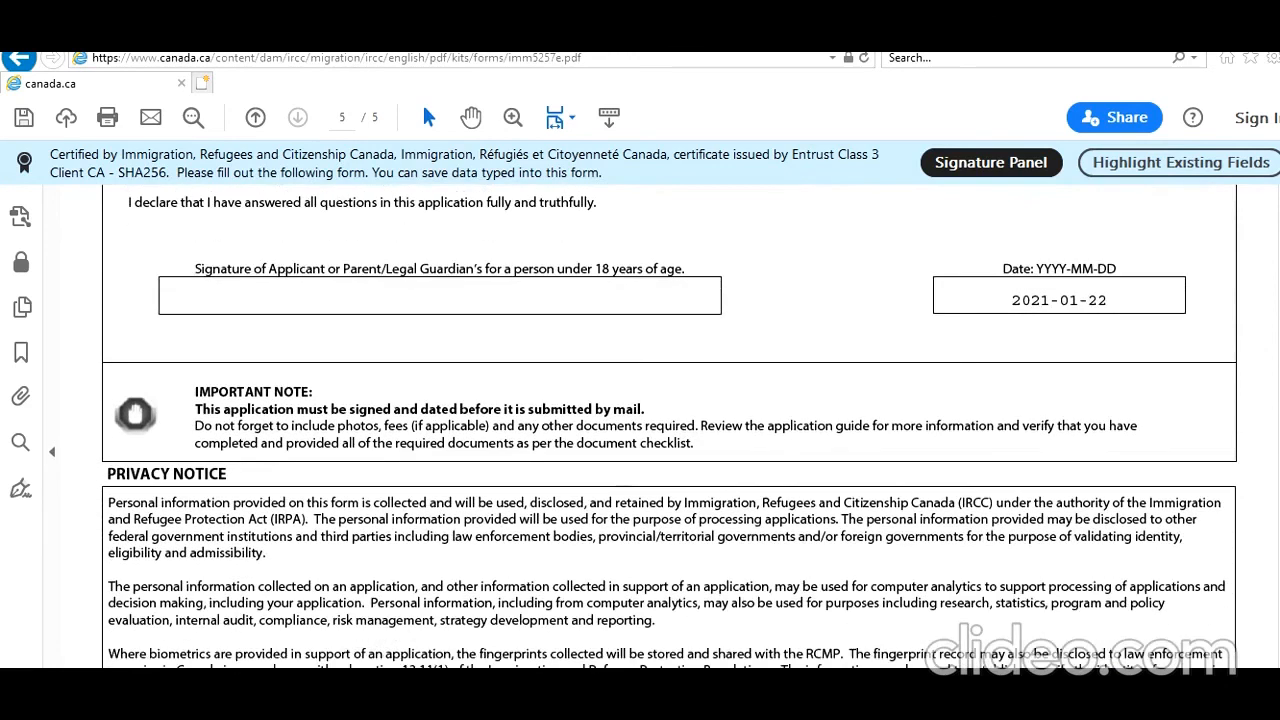
scroll(670, 430, down, 4)
scroll(670, 430, down, 2)
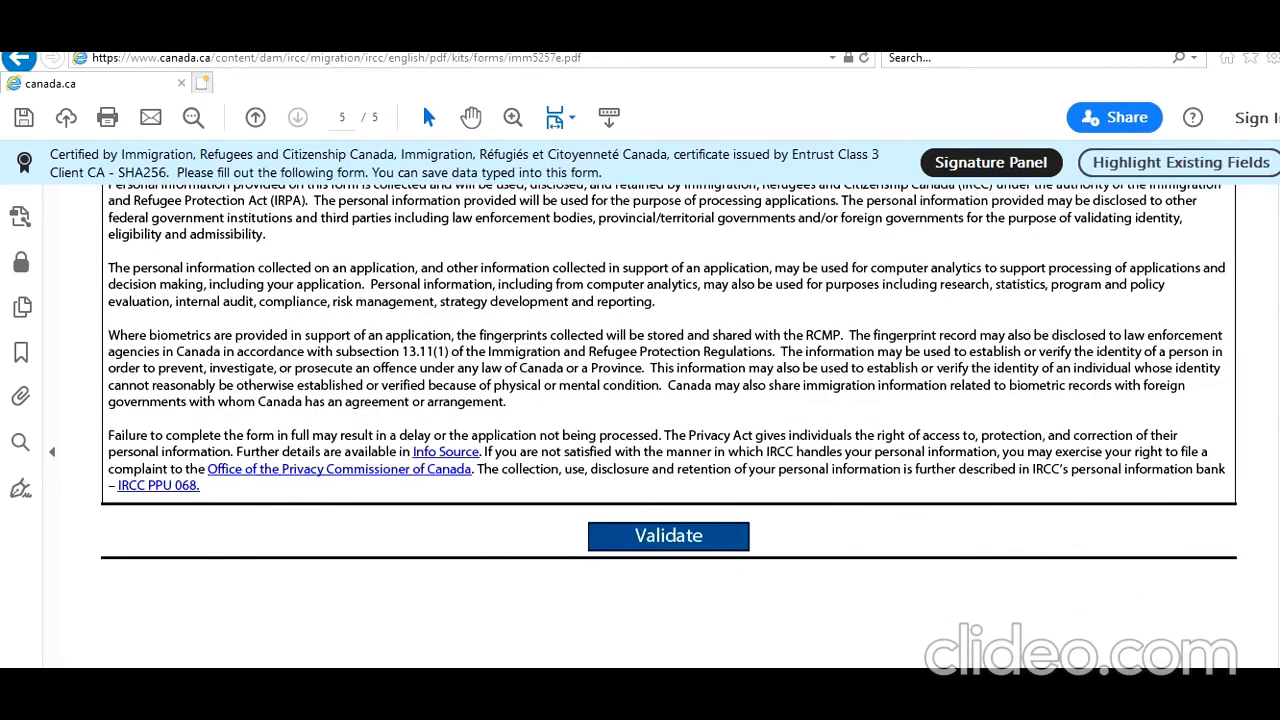
scroll(670, 430, up, 10)
scroll(670, 430, down, 2)
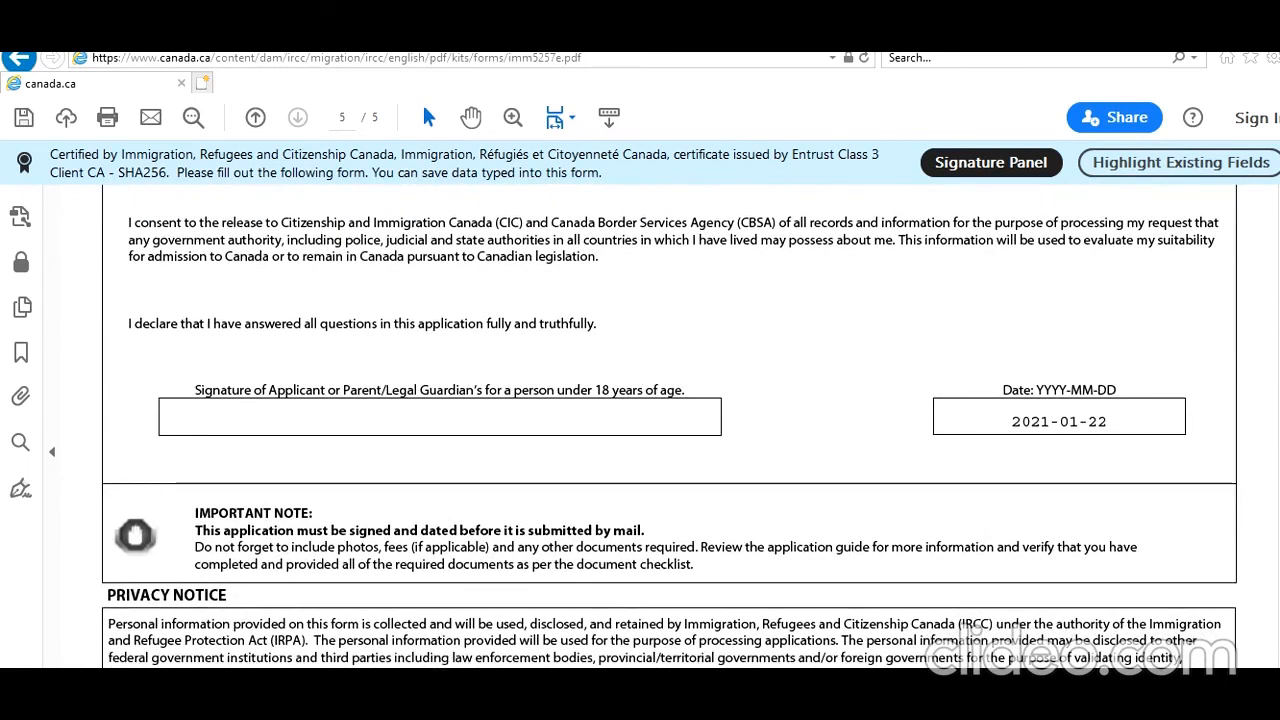
scroll(670, 426, up, 1)
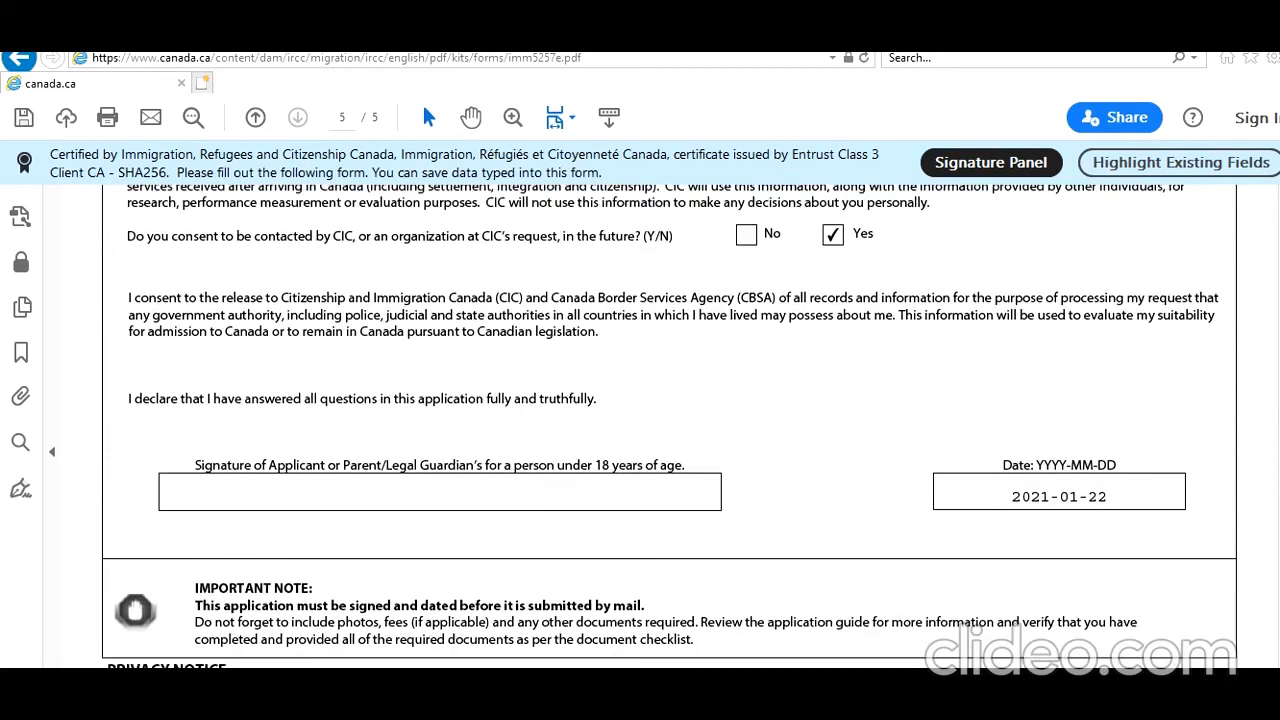
scroll(670, 426, up, 1)
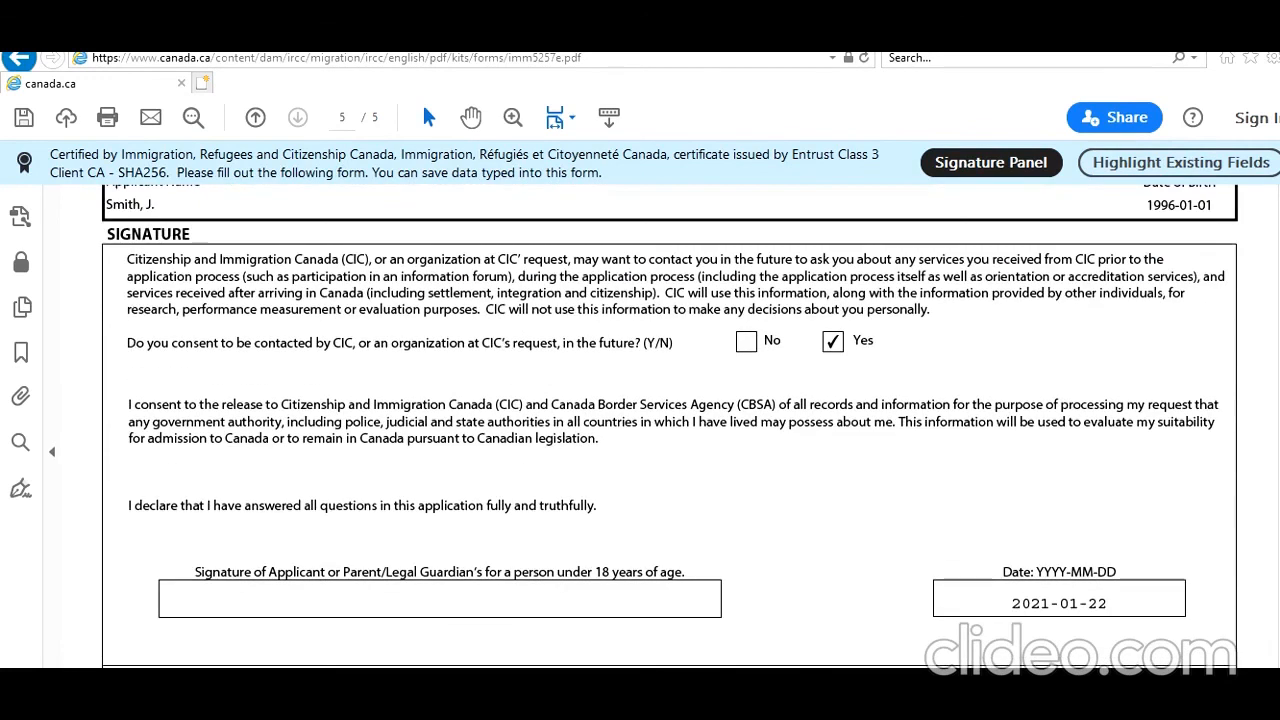
scroll(670, 430, down, 2)
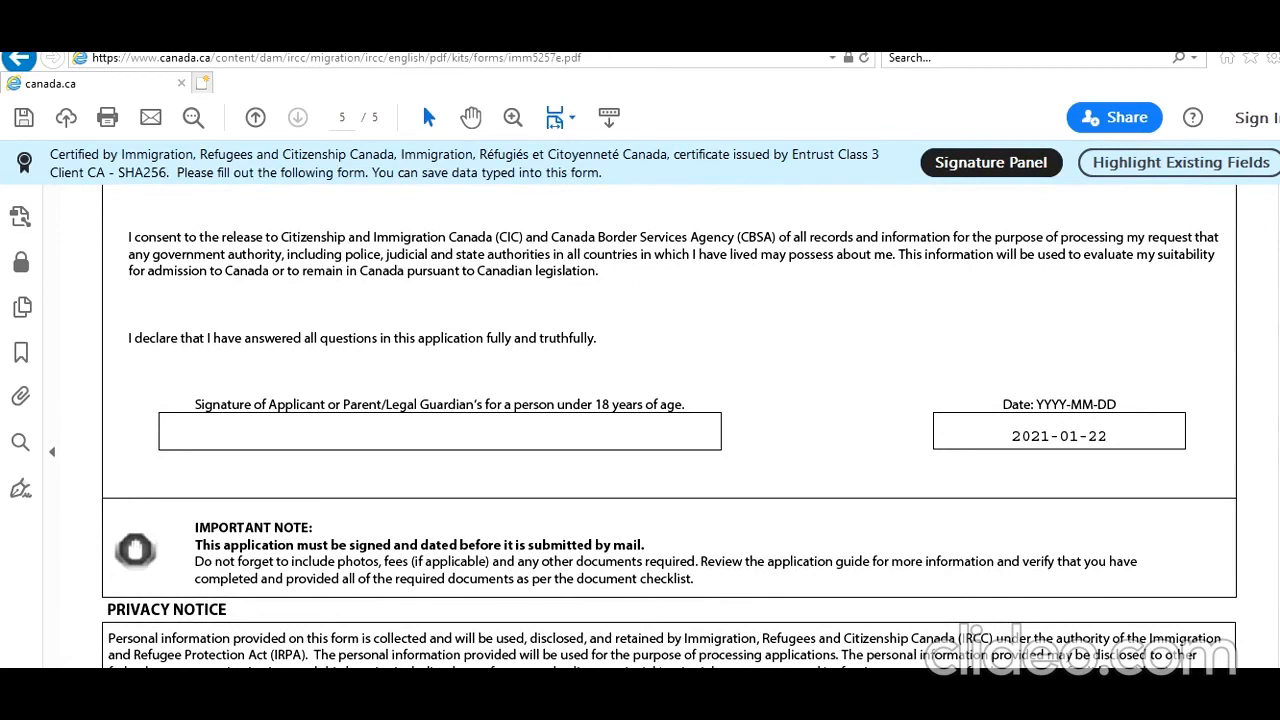
scroll(660, 430, down, 5)
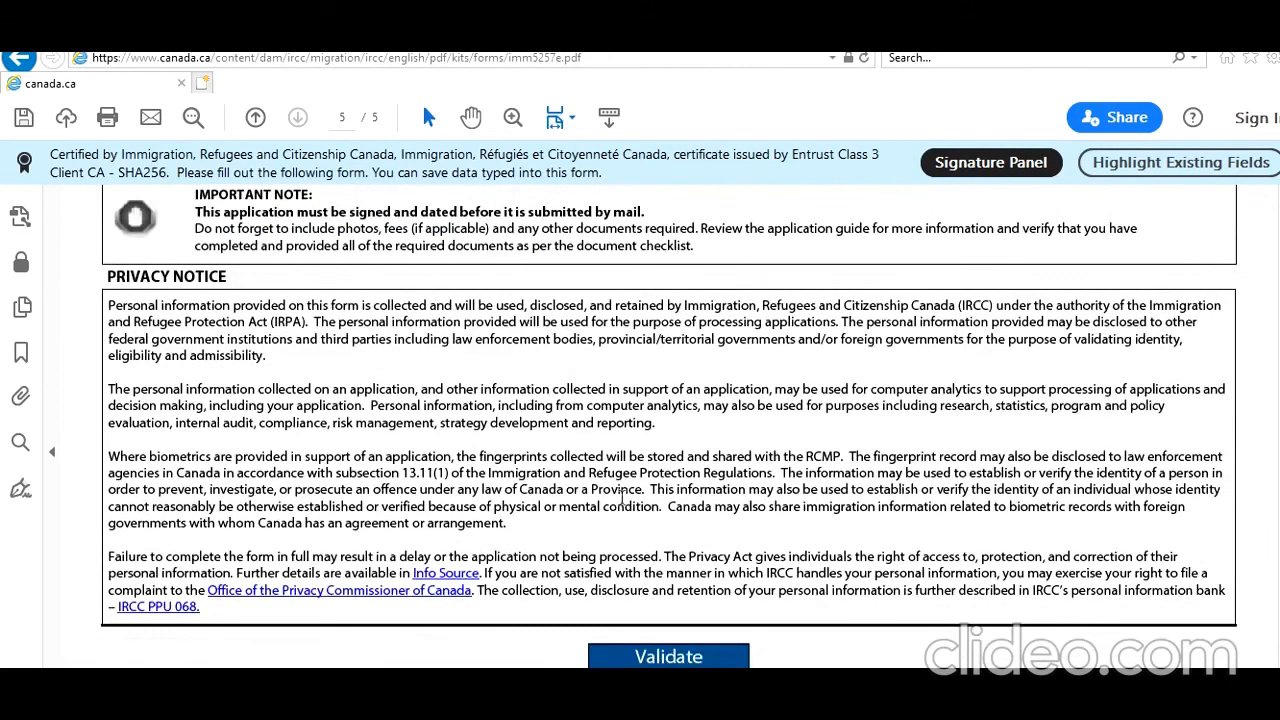
Validate the form, acknowledge success, and scroll from the new barcode page back to page 1.
click(661, 656)
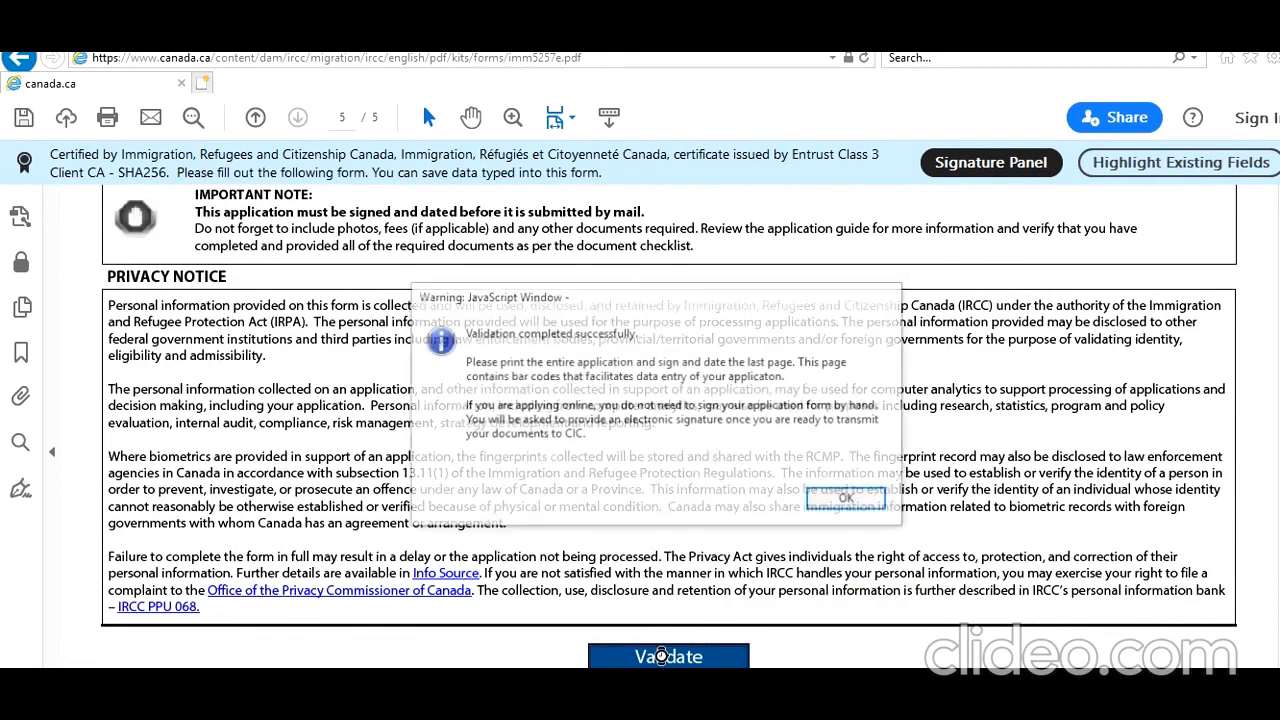
click(836, 508)
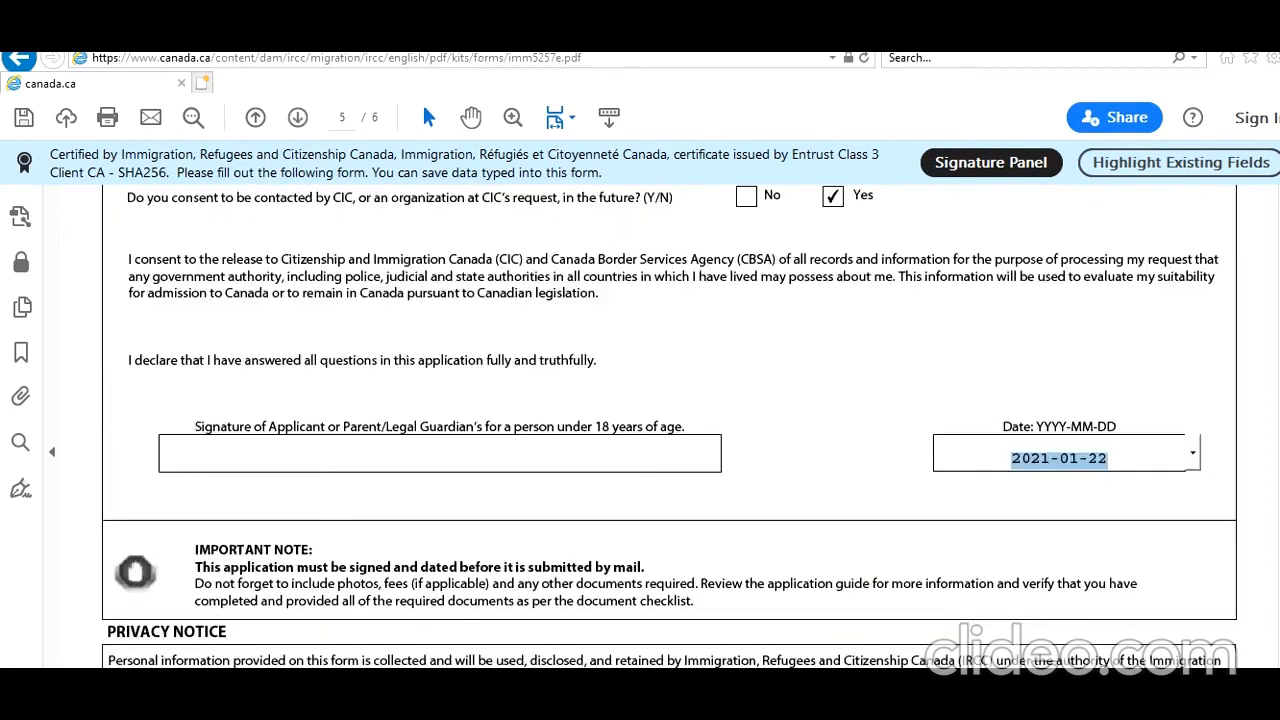
scroll(670, 426, down, 20)
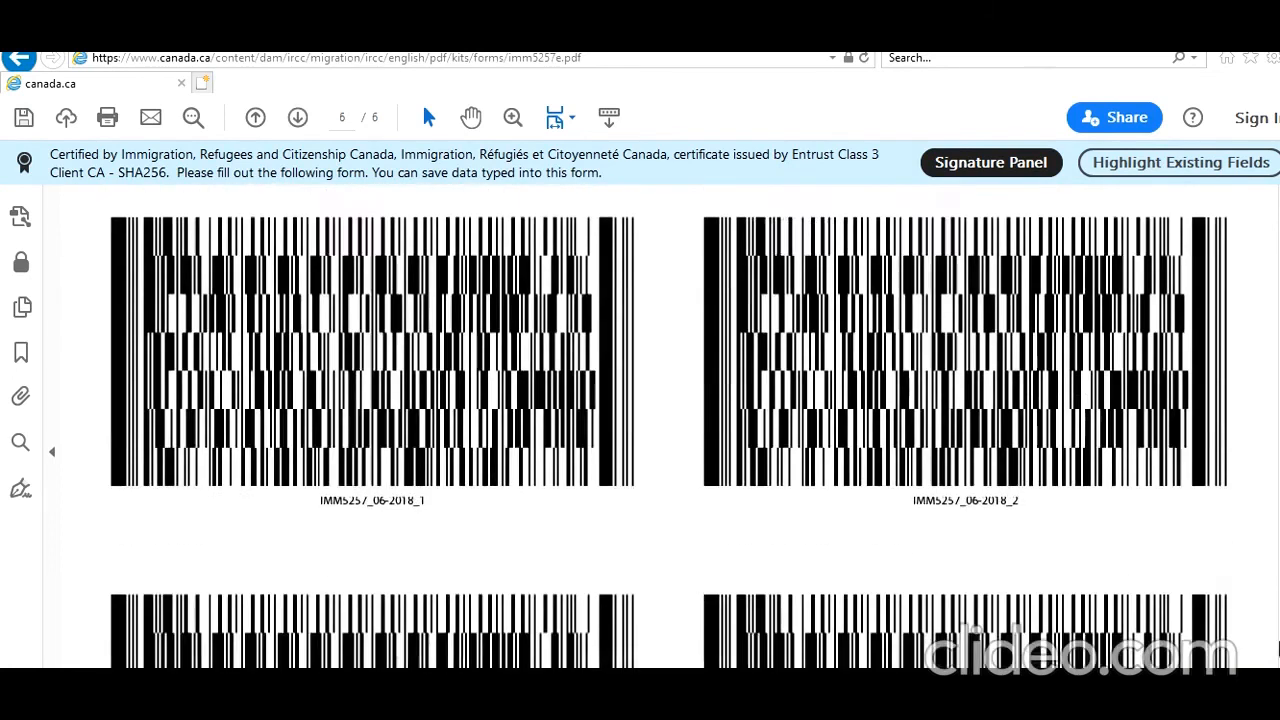
scroll(670, 426, up, 20)
scroll(670, 426, up, 20)
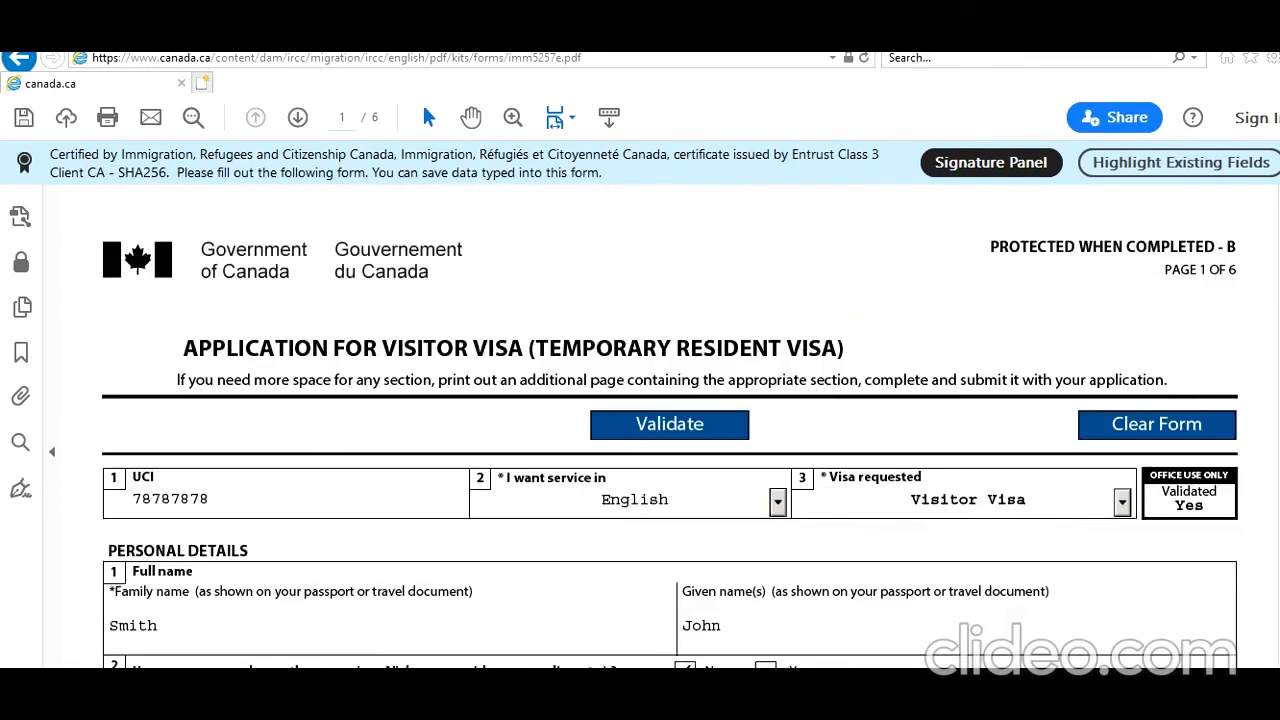